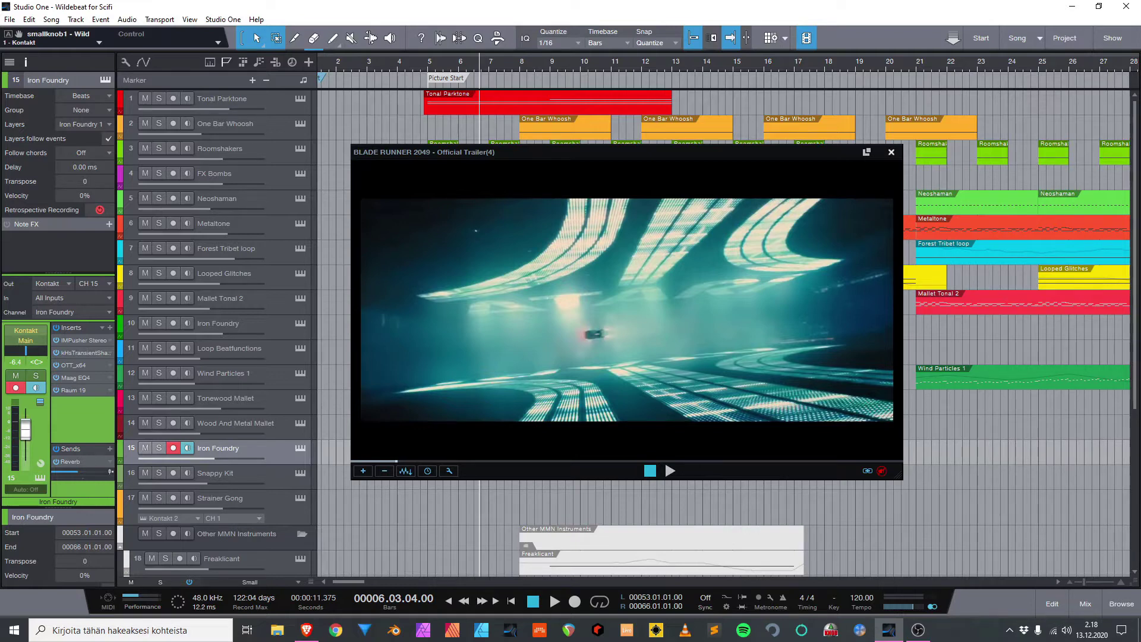
Close the trailer video window and play the song from bar 4.
click(891, 152)
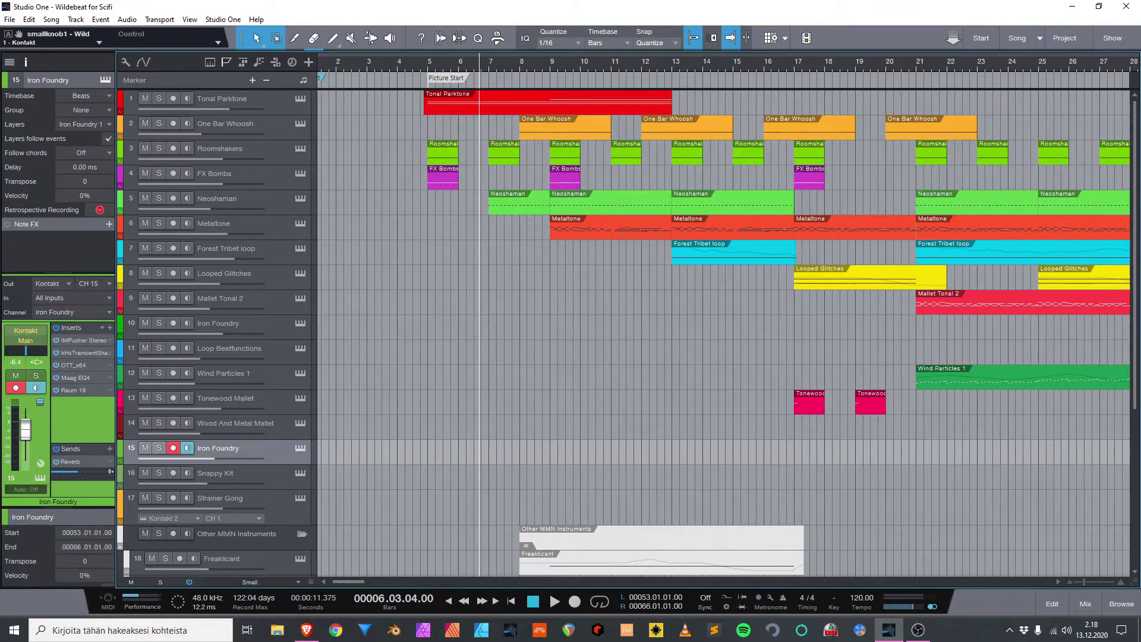
key(KP_Subtract)
key(KP_Subtract)
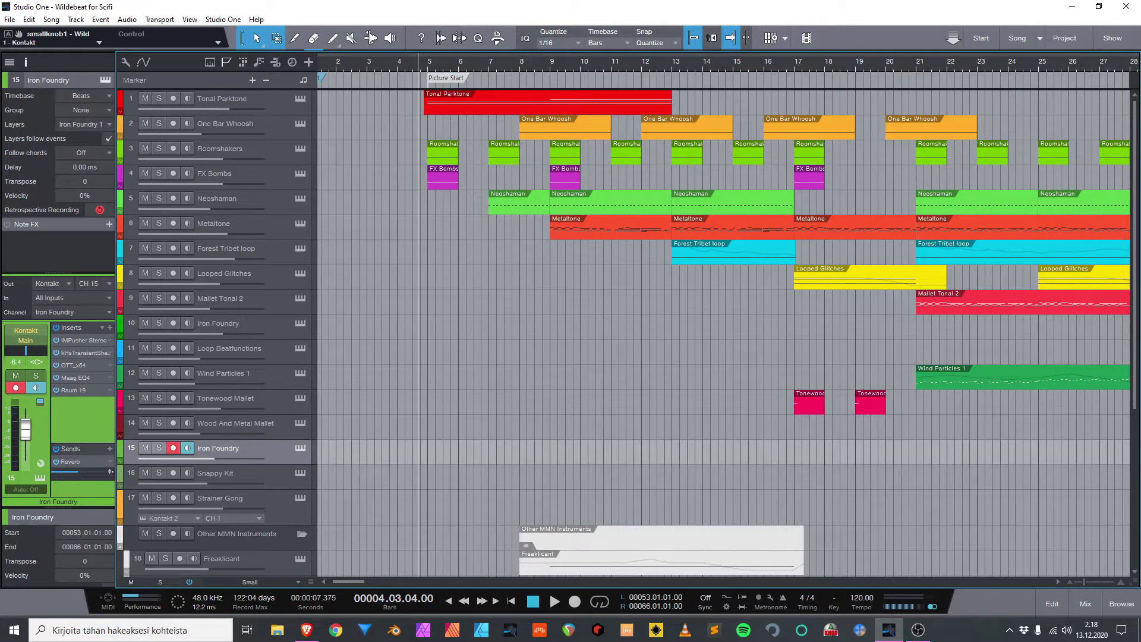
key(space)
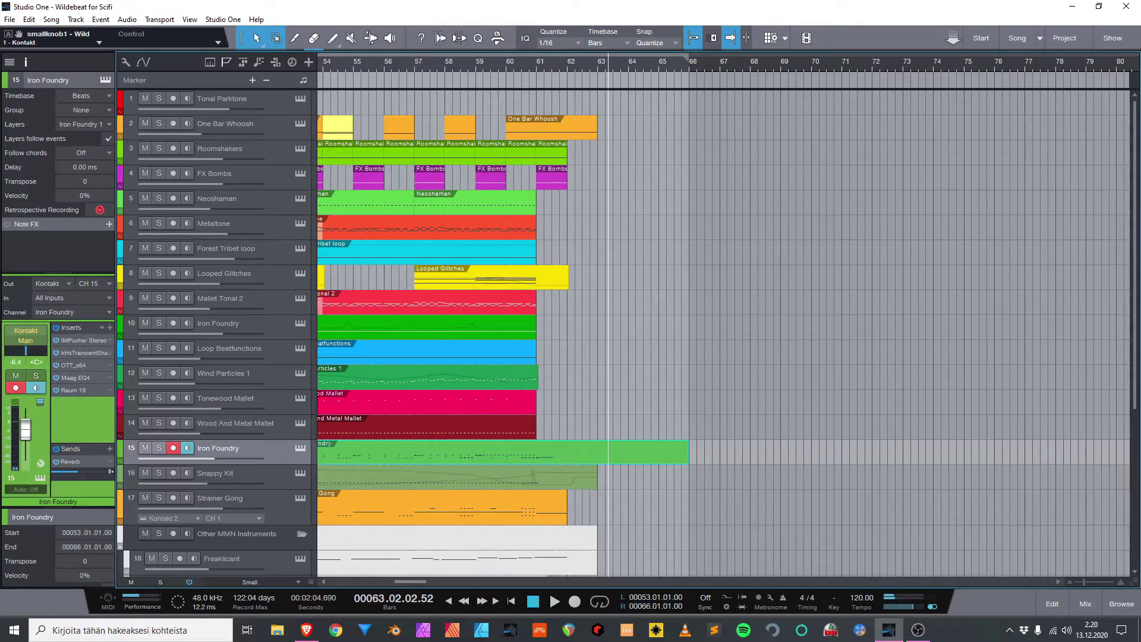
Return to the start of the arrangement and look through the tracks down to the VSL Strings folder.
drag(410, 582, 347, 582)
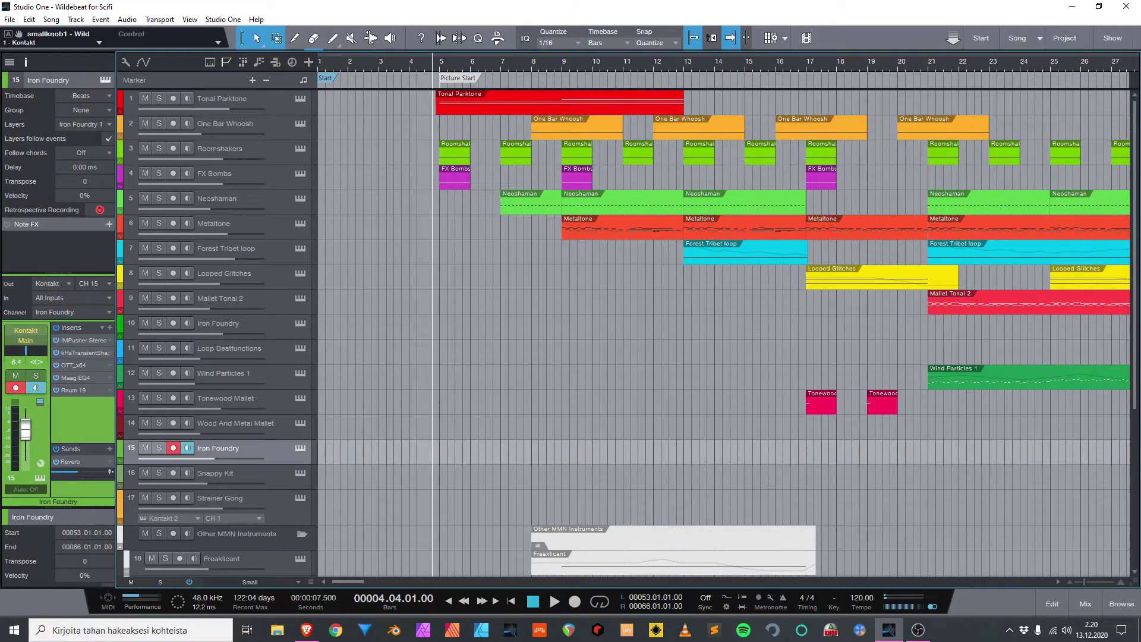
scroll(713, 333, down, 8)
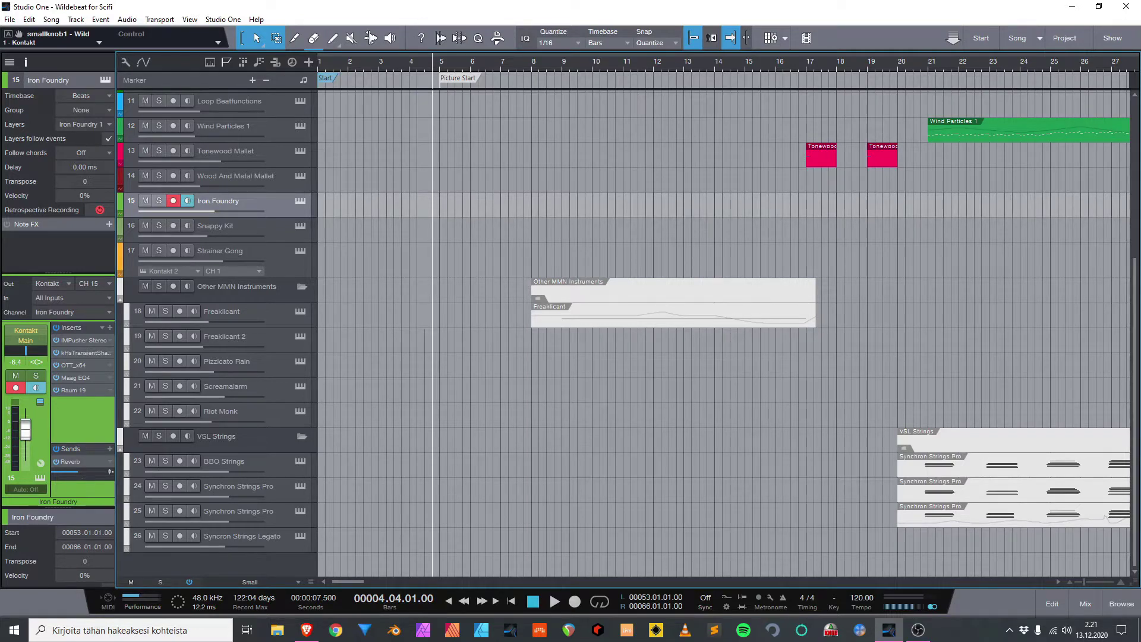
scroll(624, 333, up, 5)
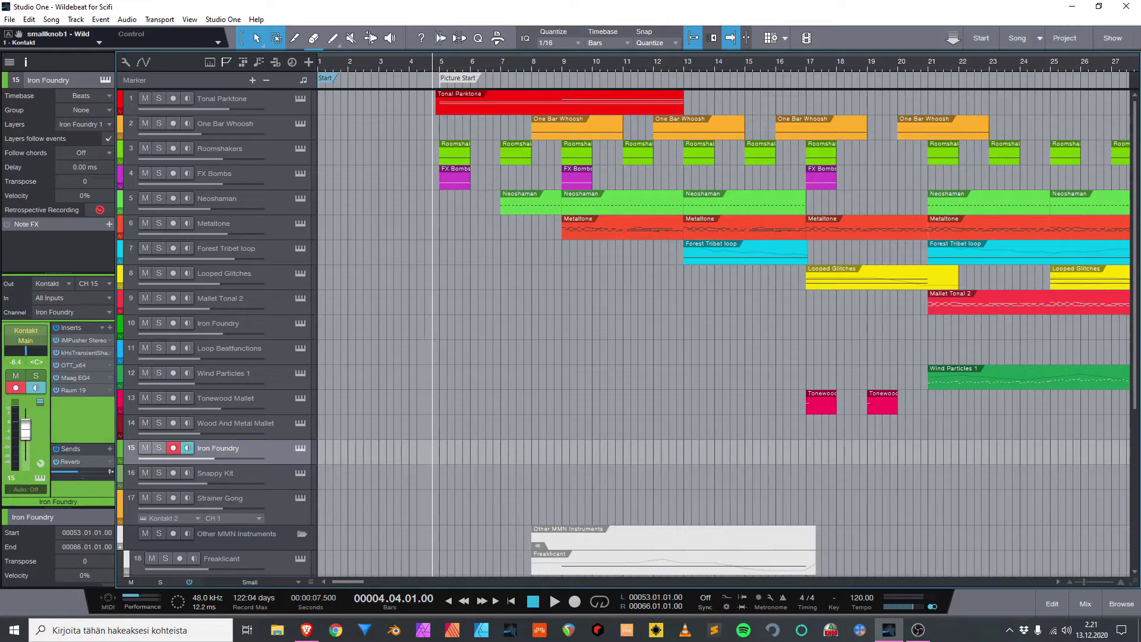
Place the playhead just before bar 9 and solo the Metaltone track.
click(559, 62)
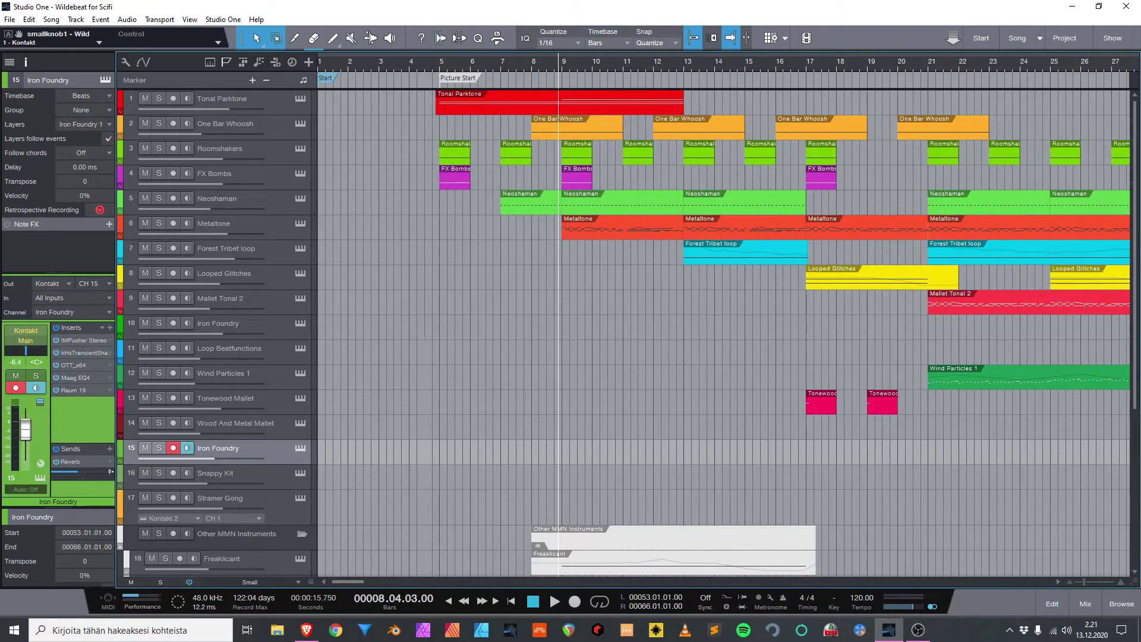
click(249, 228)
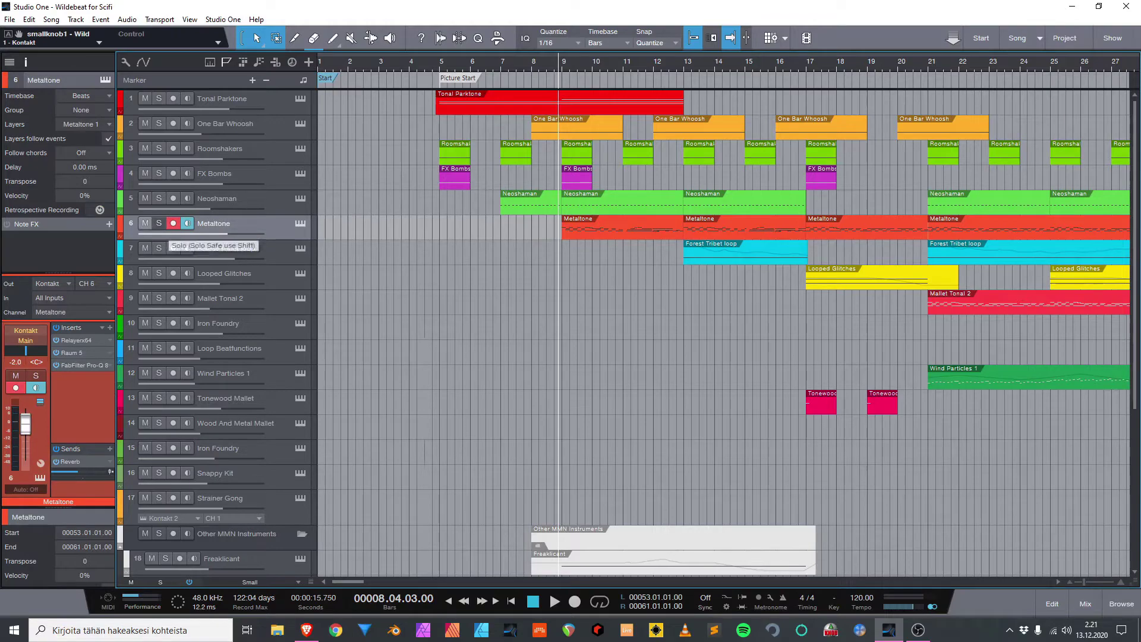
click(159, 223)
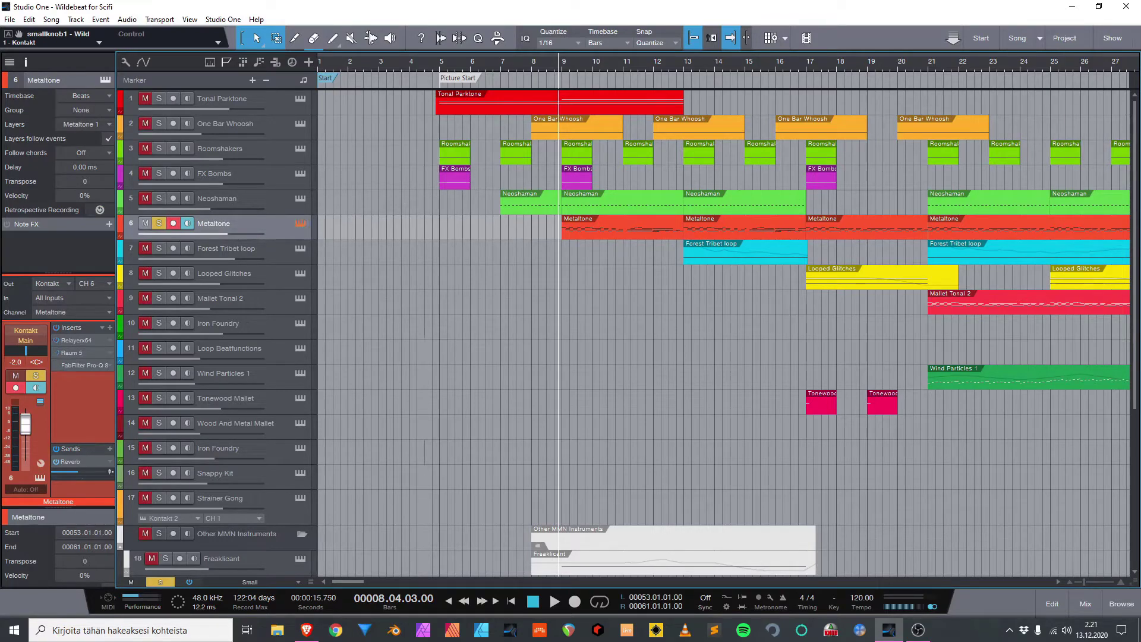
Play the soloed Metaltone track while examining its Wildebeat patch on MIDI channel 6 in Kontakt.
click(301, 224)
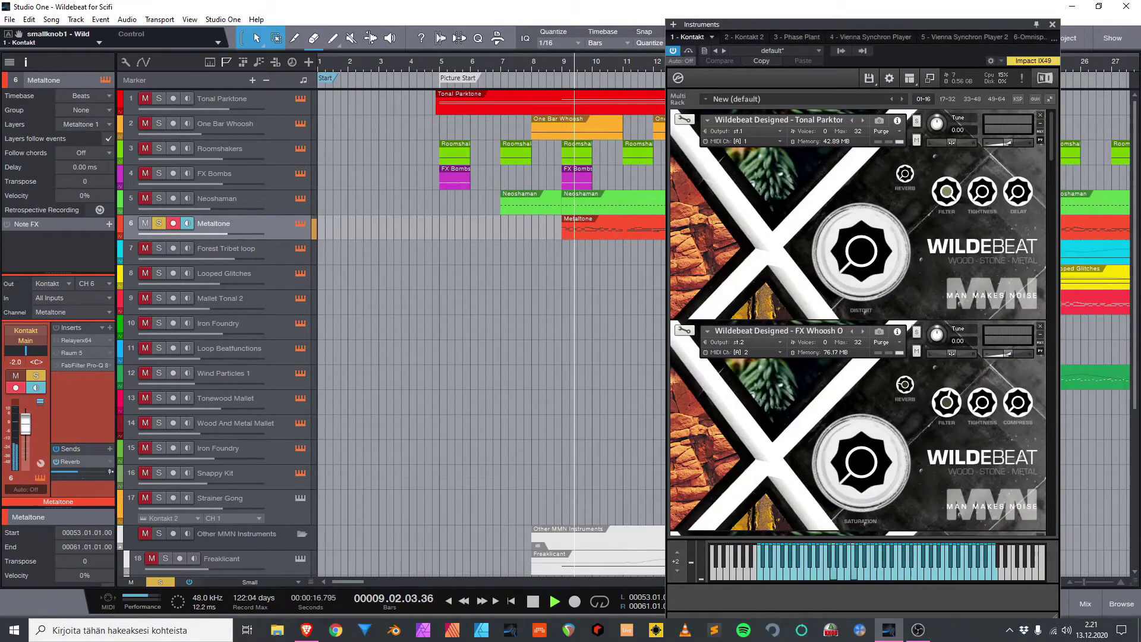
scroll(858, 321, down, 10)
scroll(858, 322, down, 8)
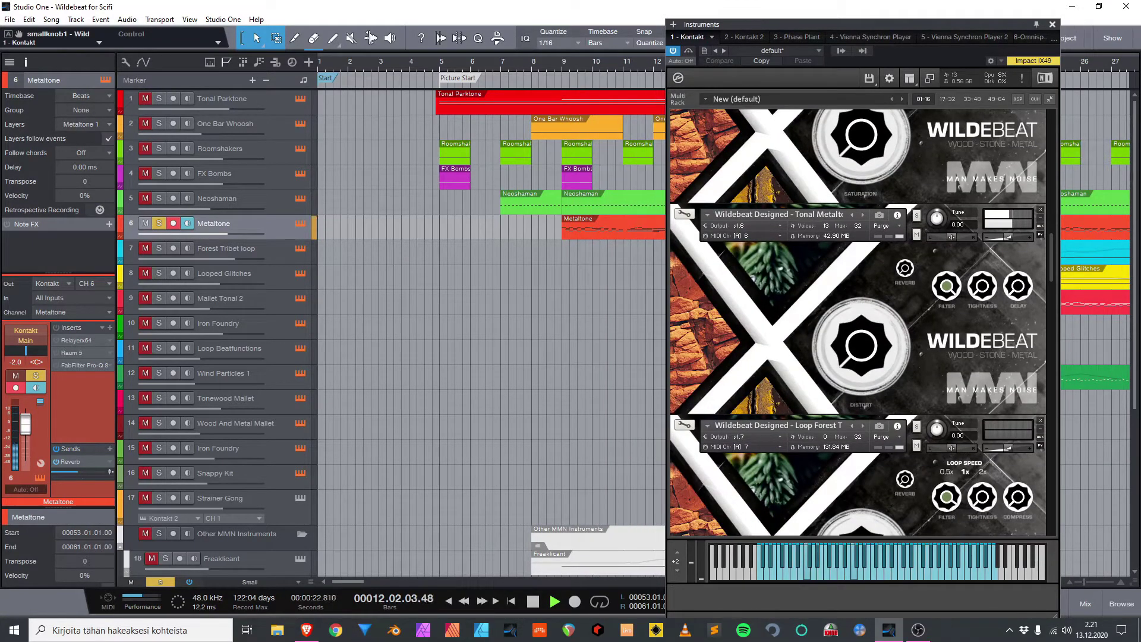
key(F11)
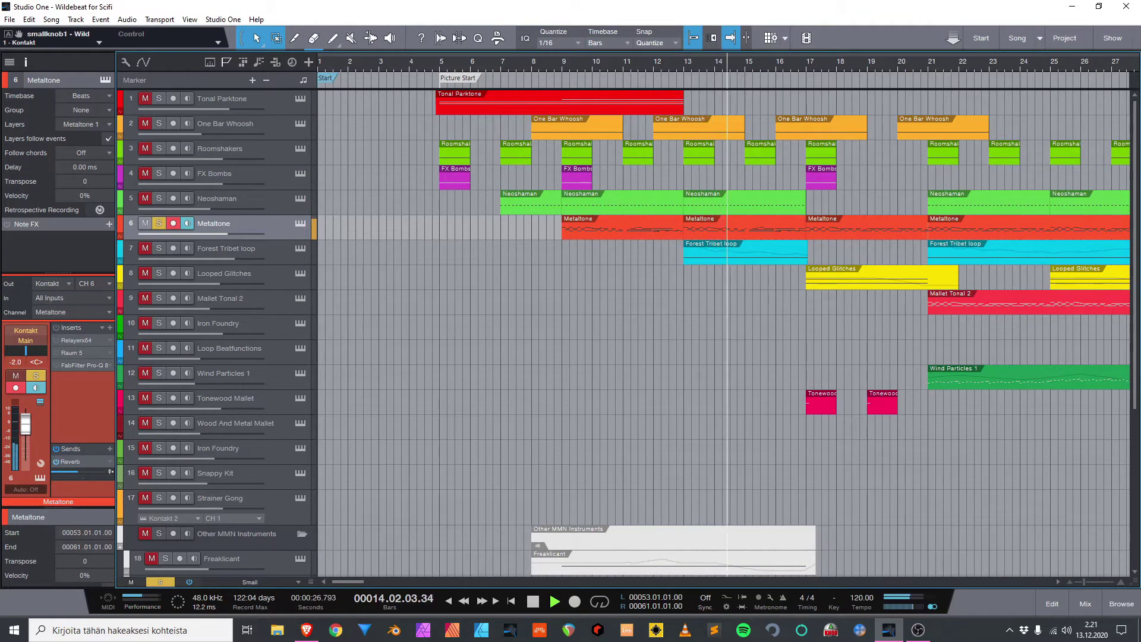
key(space)
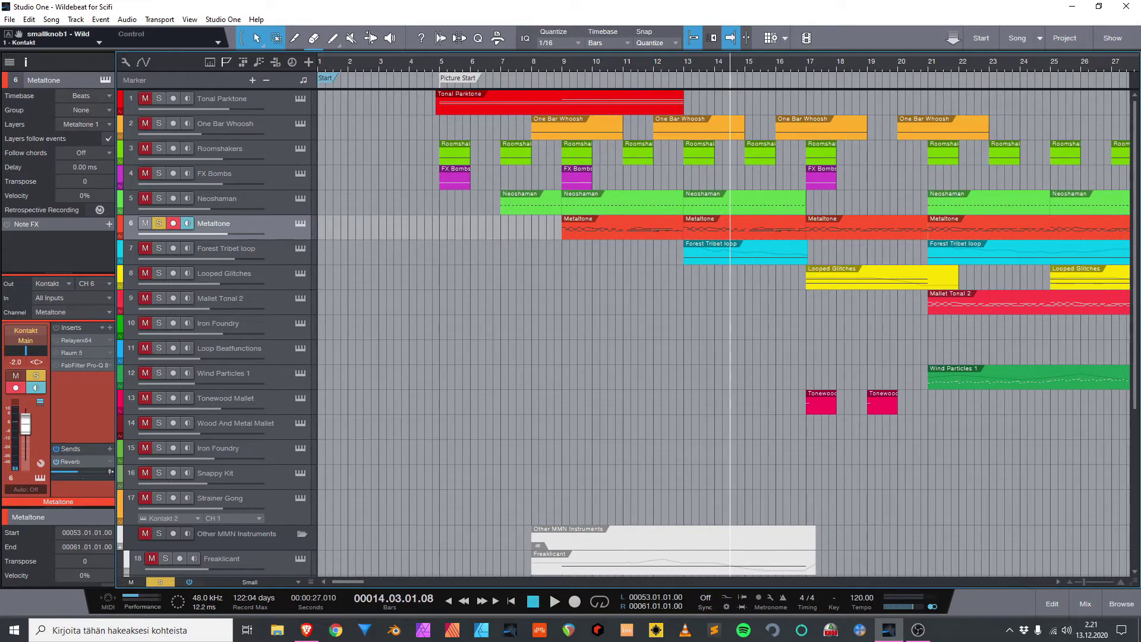
Examine the Metaltone track's Relayer, Raum and FabFilter Pro-Q 3 inserts one after another, resuming playback along the way.
key(F11)
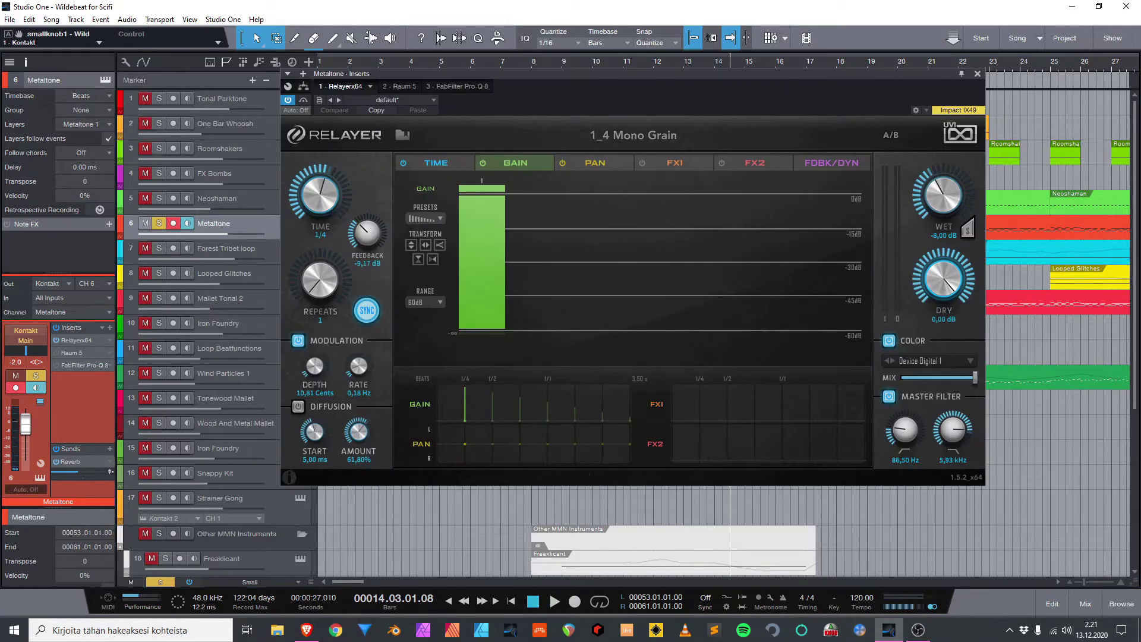
key(F11)
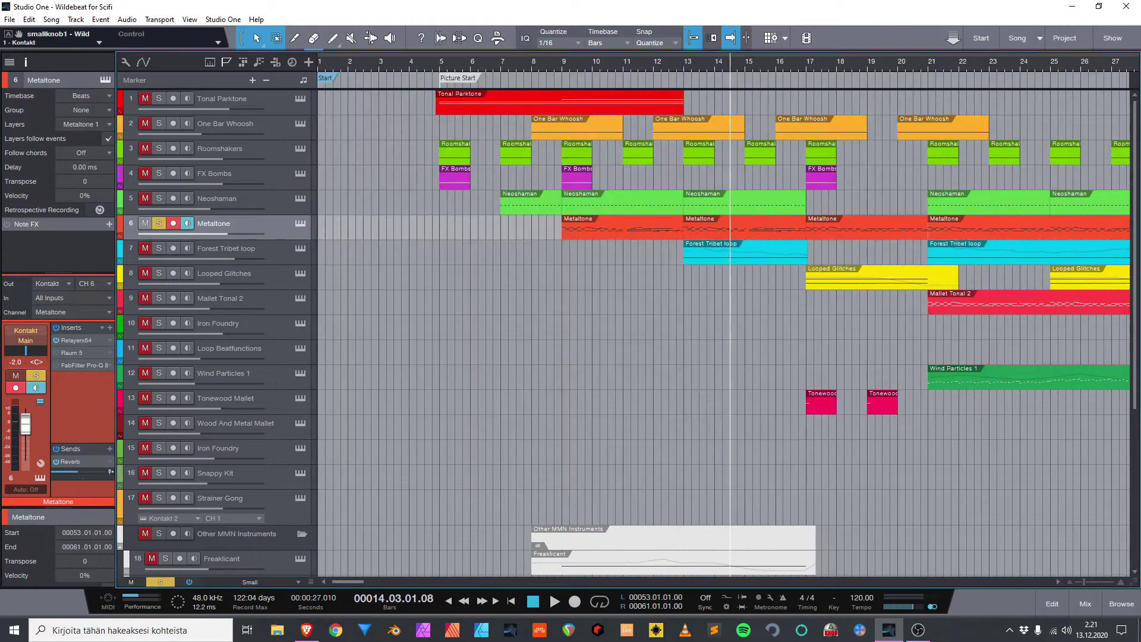
key(space)
key(F11)
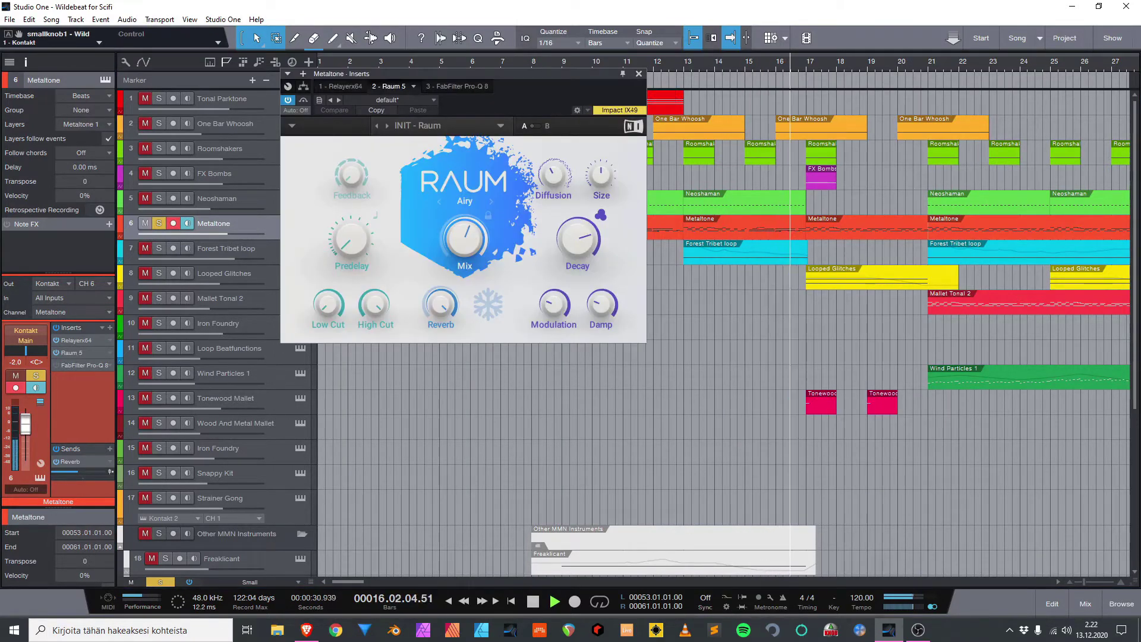
key(F11)
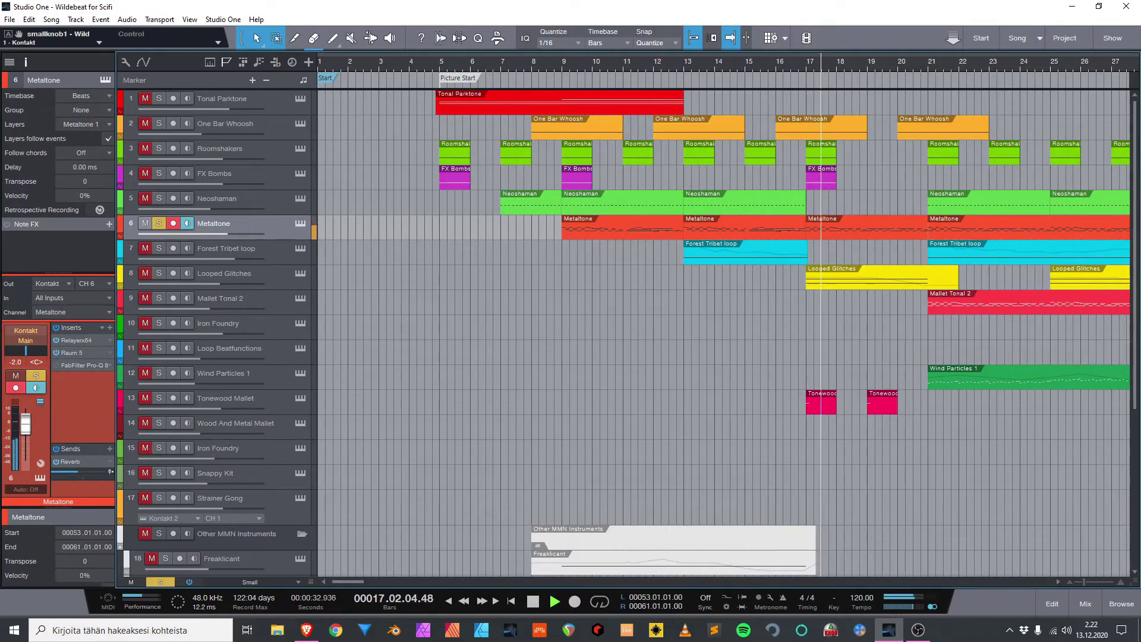
key(F11)
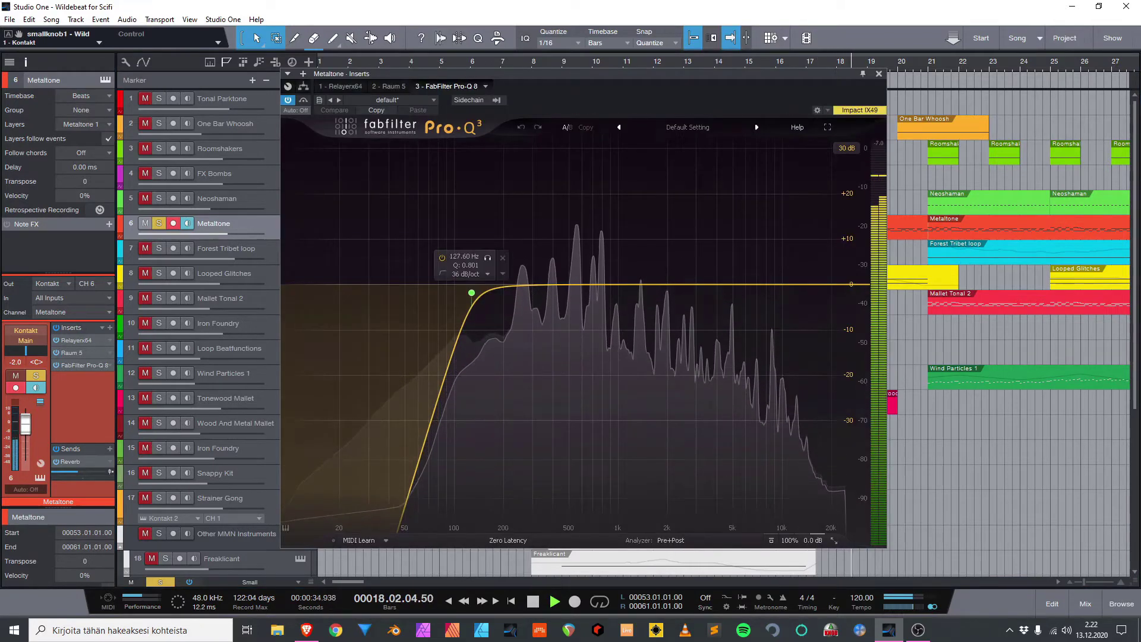
key(F11)
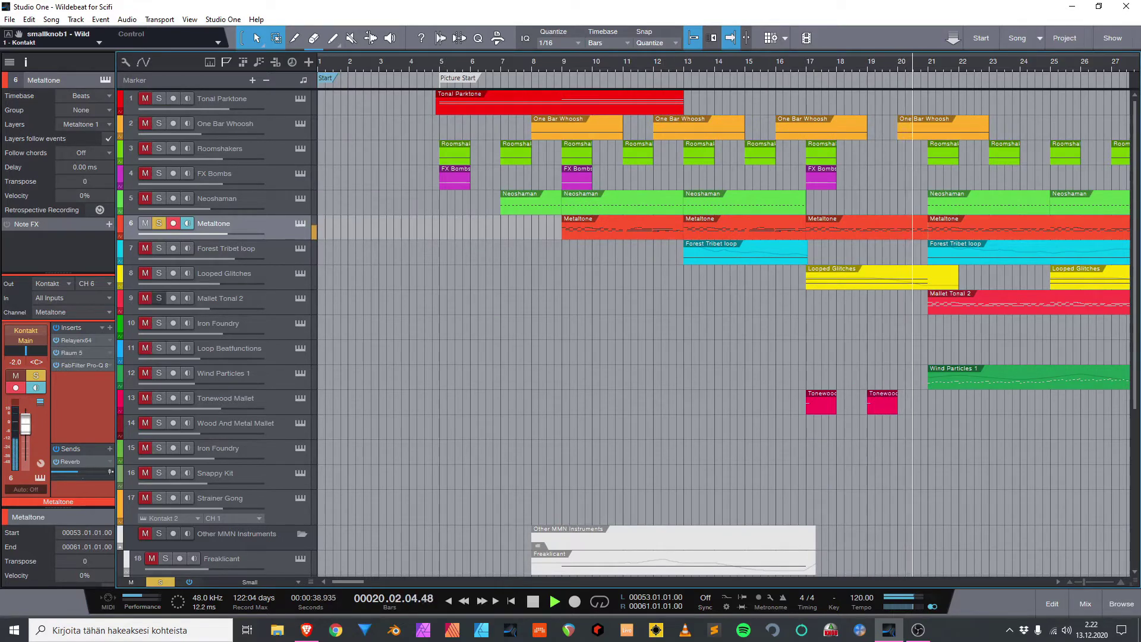
Switch the solo from Metaltone to Mallet Tonal 2 and select that track.
click(159, 298)
click(220, 298)
click(159, 223)
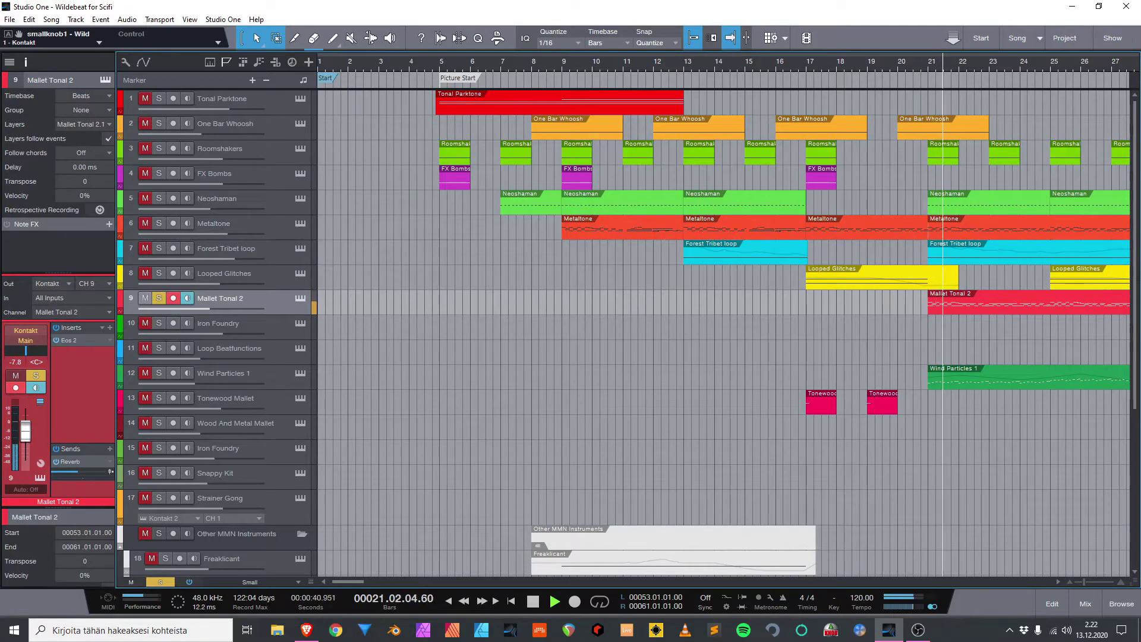
Examine the Wildebeat metal mallet patch that the Mallet Tonal 2 track plays in the Kontakt rack.
click(300, 298)
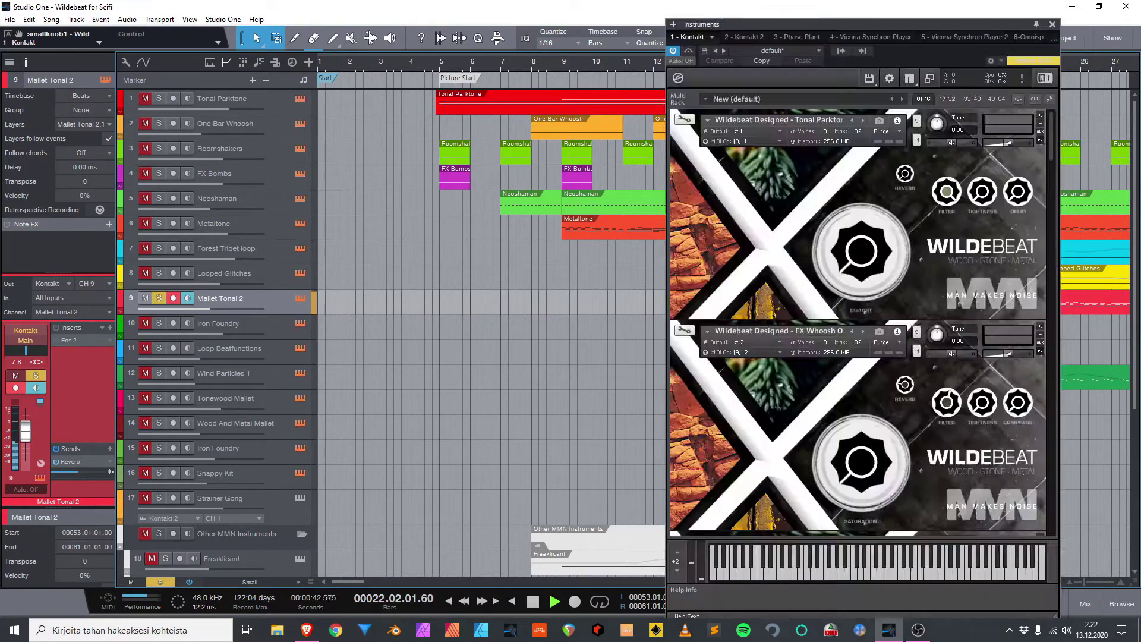
click(300, 299)
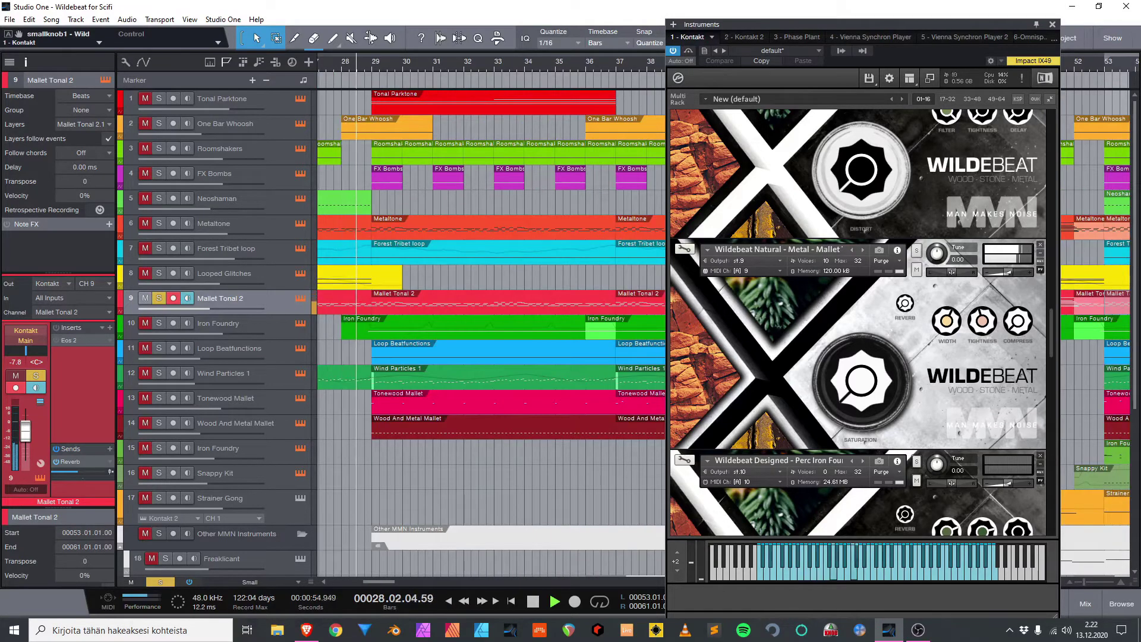
scroll(858, 323, up, 20)
scroll(858, 323, up, 5)
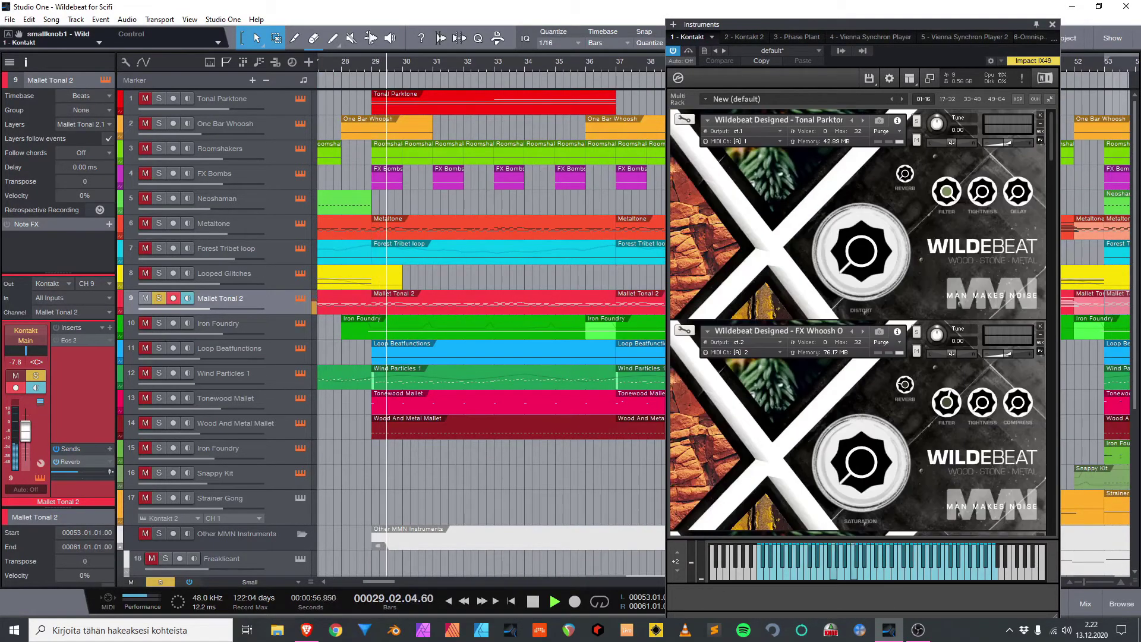
Examine the Eos 2 reverb insert on Mallet Tonal 2, and close the plug-in and instrument windows.
click(56, 341)
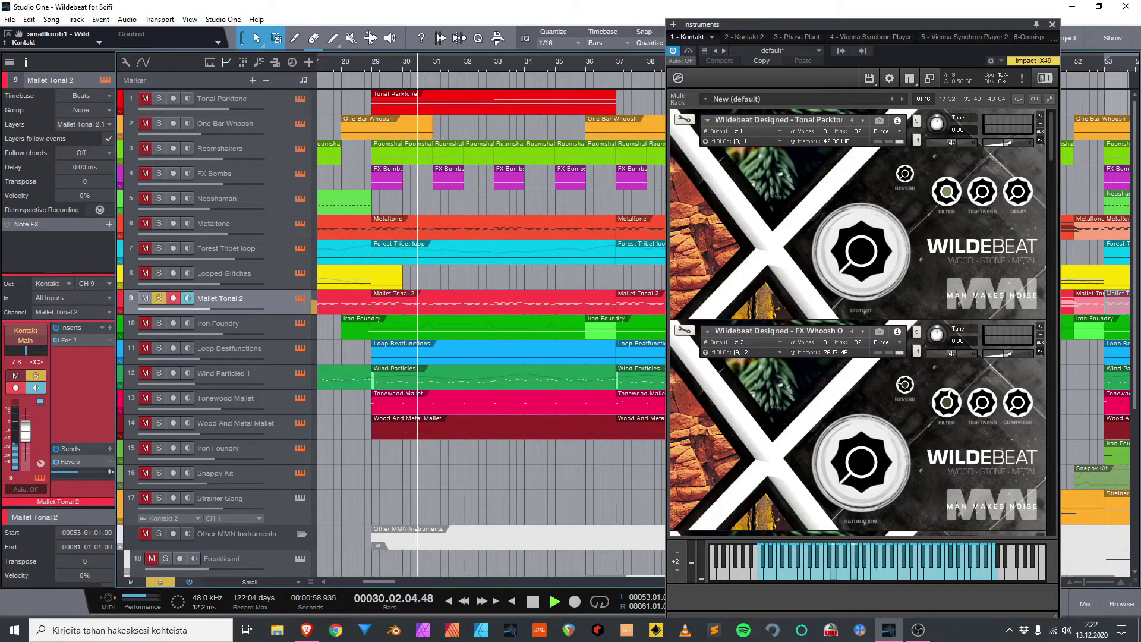
double_click(70, 341)
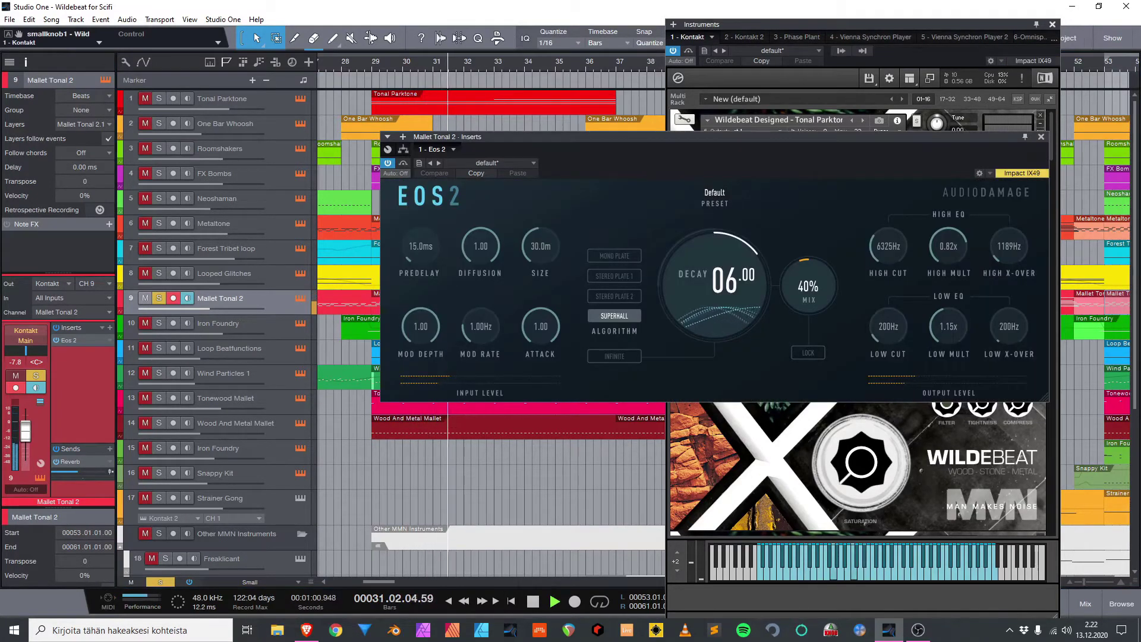
click(1052, 24)
click(1040, 137)
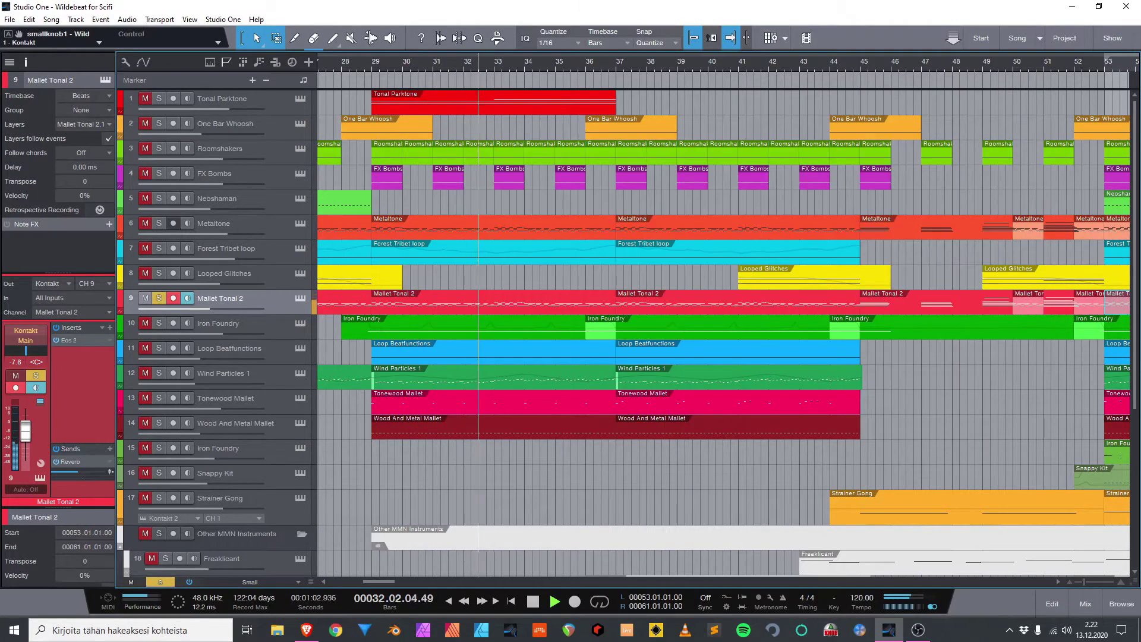
Audition Metaltone soloed together with Mallet Tonal 2, and clear all solos after stopping playback.
click(159, 224)
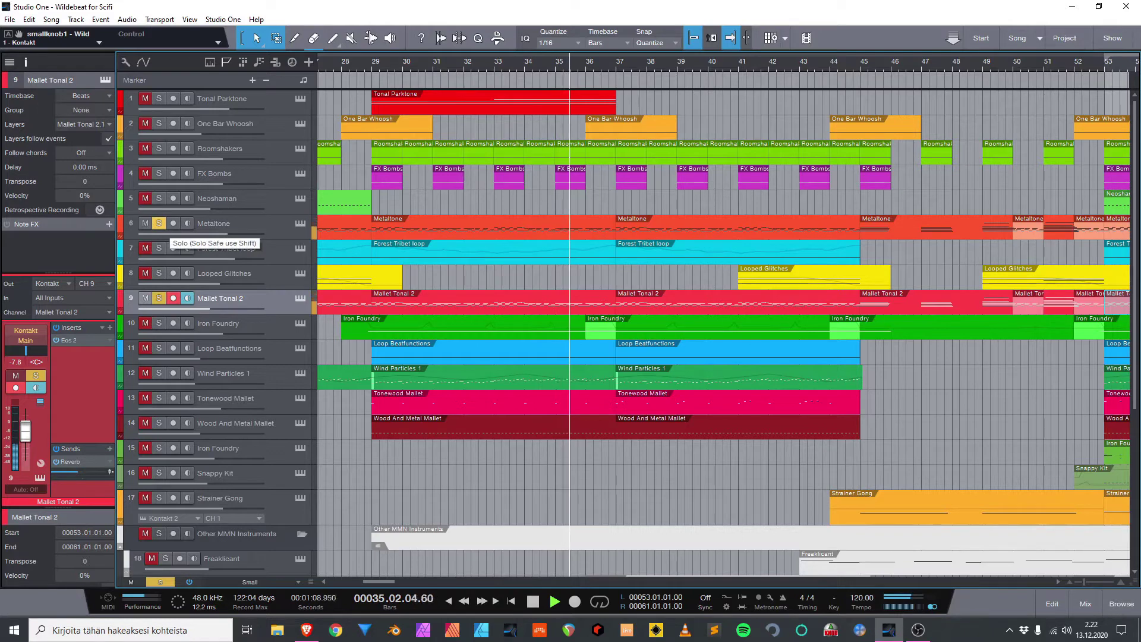
click(159, 223)
key(space)
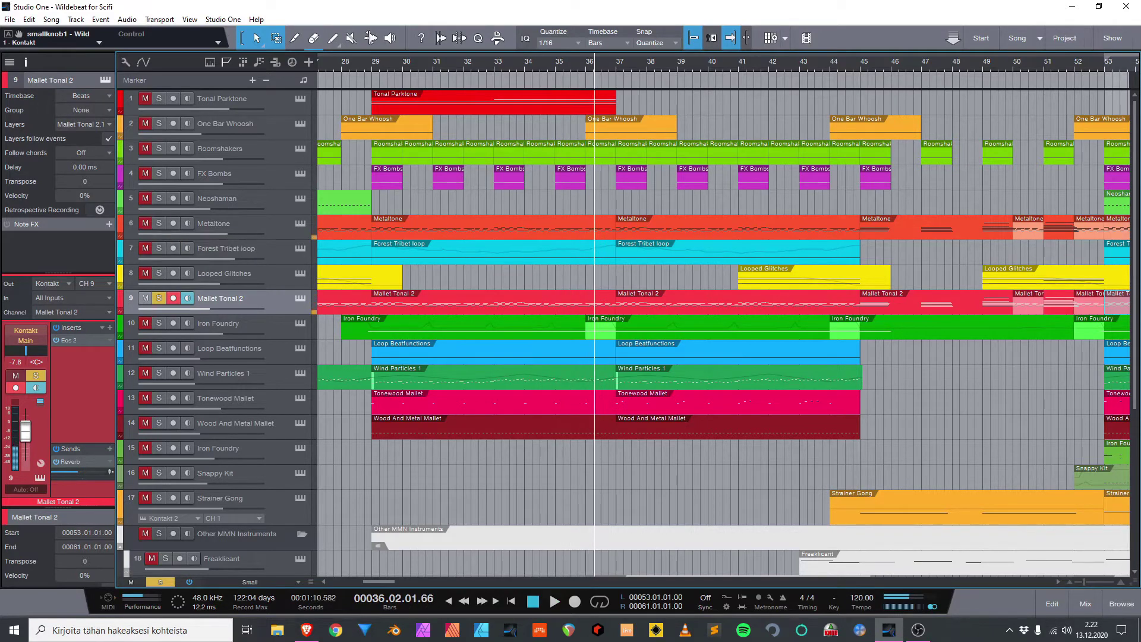
key(s)
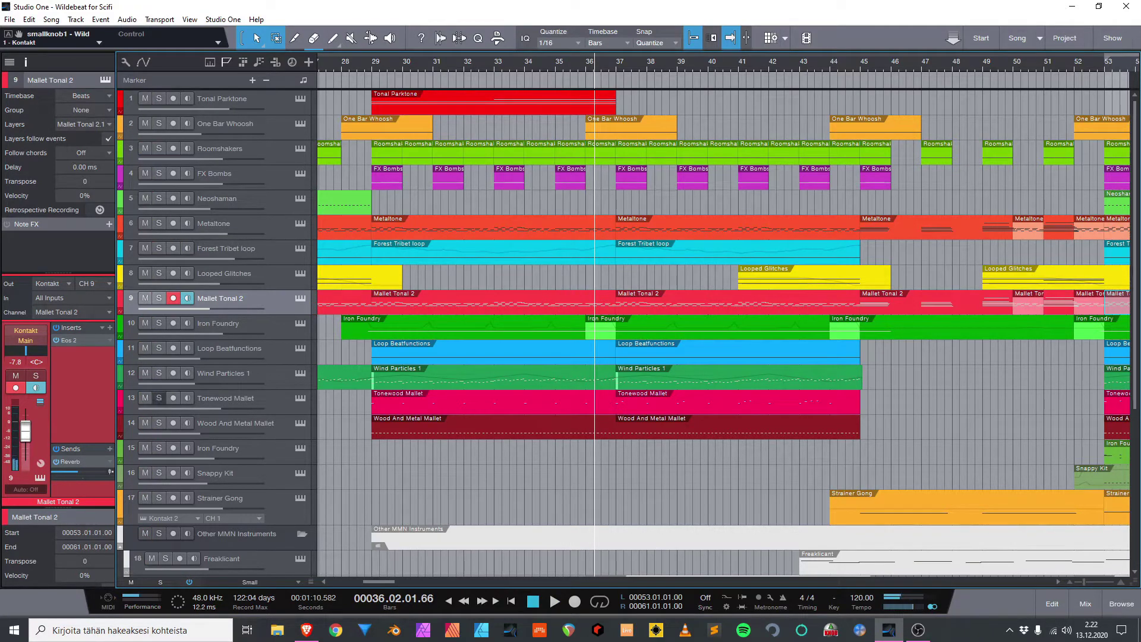
Solo and select the Tonewood Mallet track, with the playhead placed just before bar 29.
click(159, 398)
click(367, 64)
click(225, 399)
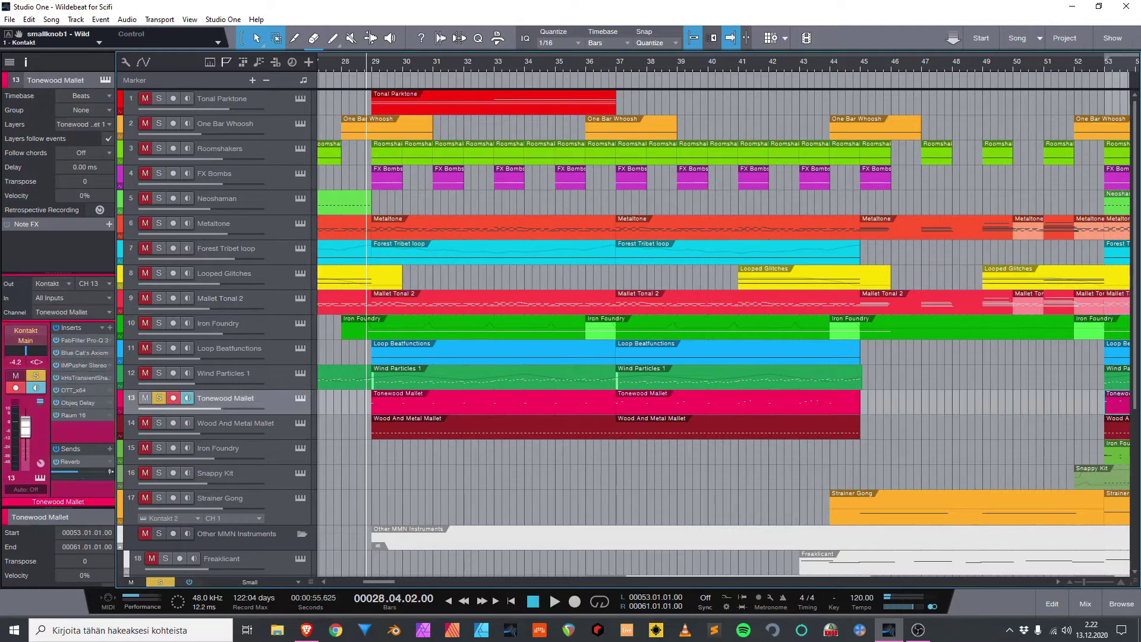
Play the soloed Tonewood Mallet track while examining its Wildebeat patch on MIDI channel 13 in Kontakt.
click(300, 398)
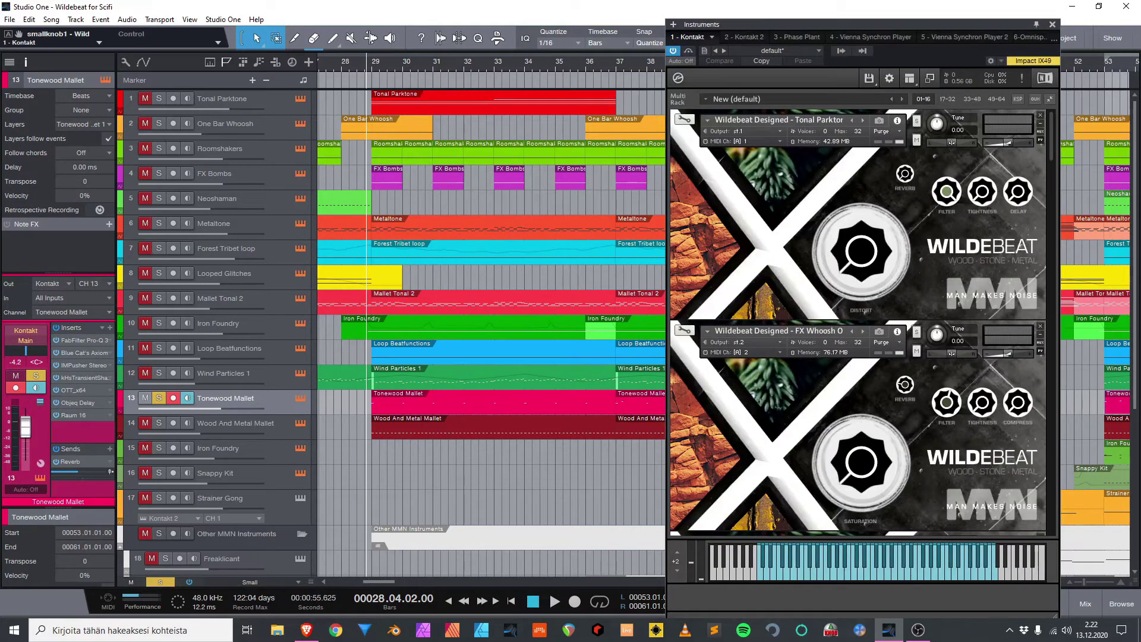
key(space)
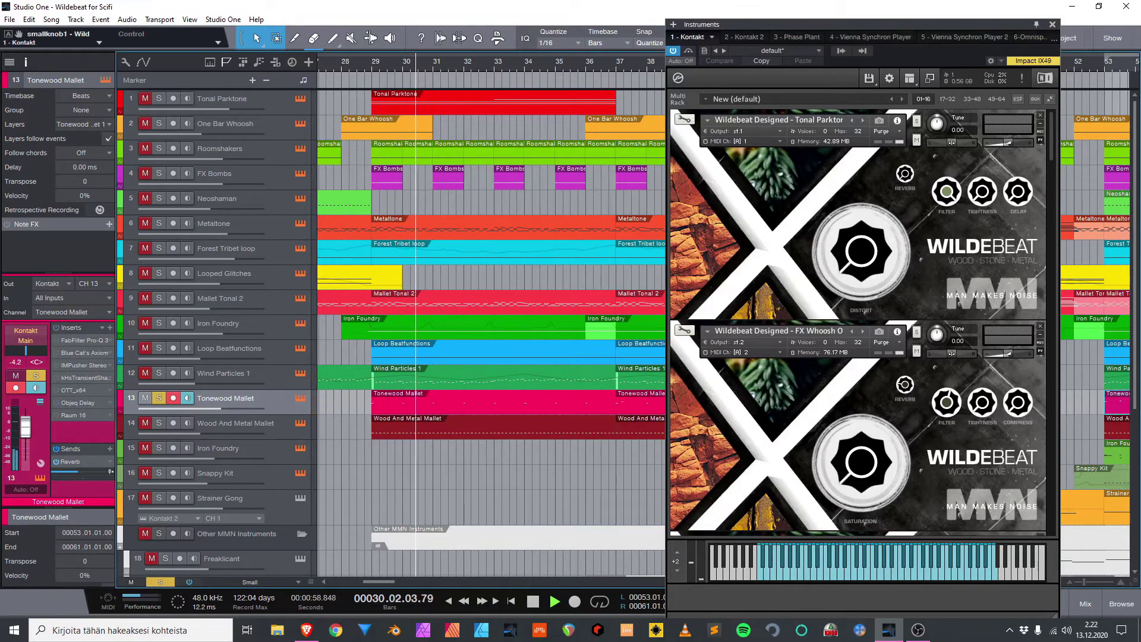
scroll(858, 323, down, 5)
scroll(858, 323, down, 15)
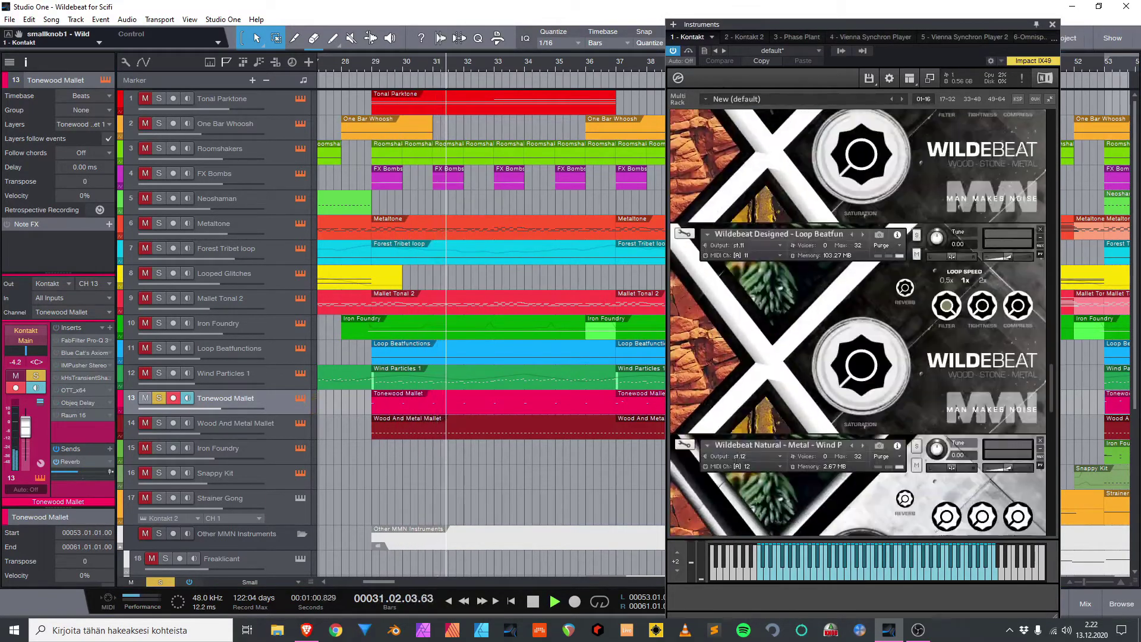
scroll(858, 323, down, 5)
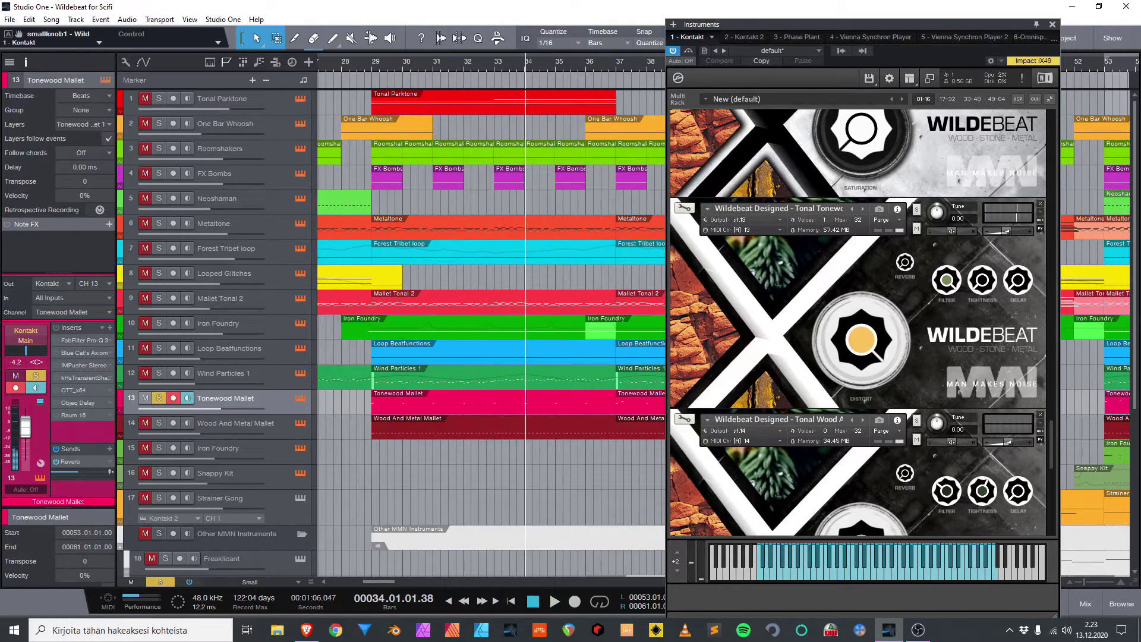
Activate the FabFilter Pro-Q 3 insert on Tonewood Mallet, examine its EQ curve, and close the plug-in and instrument windows.
double_click(85, 340)
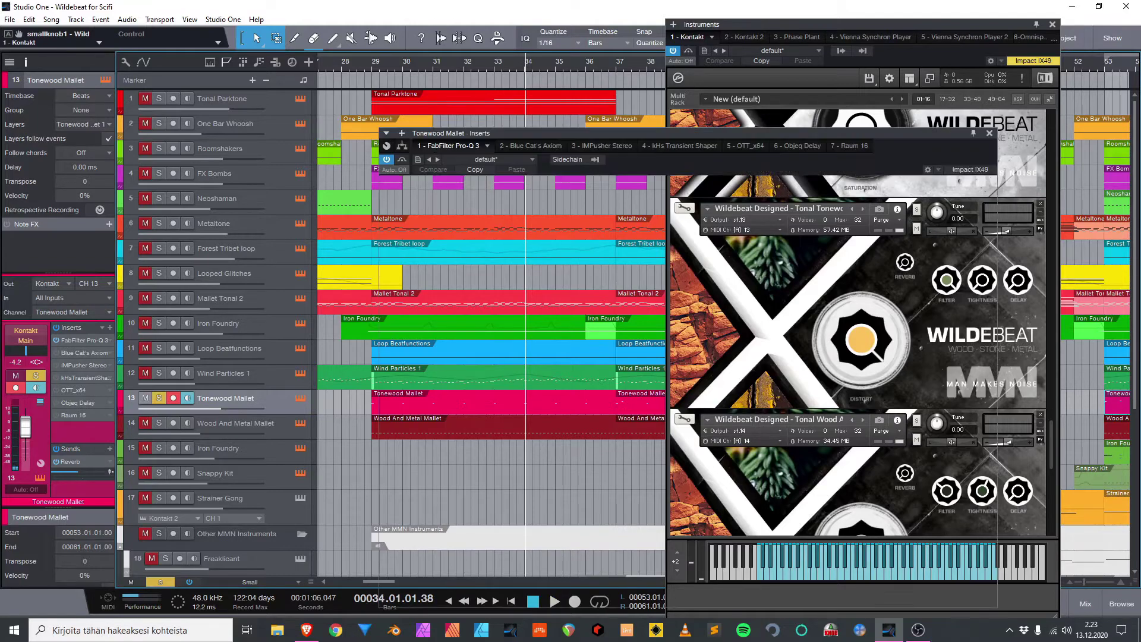
click(1053, 25)
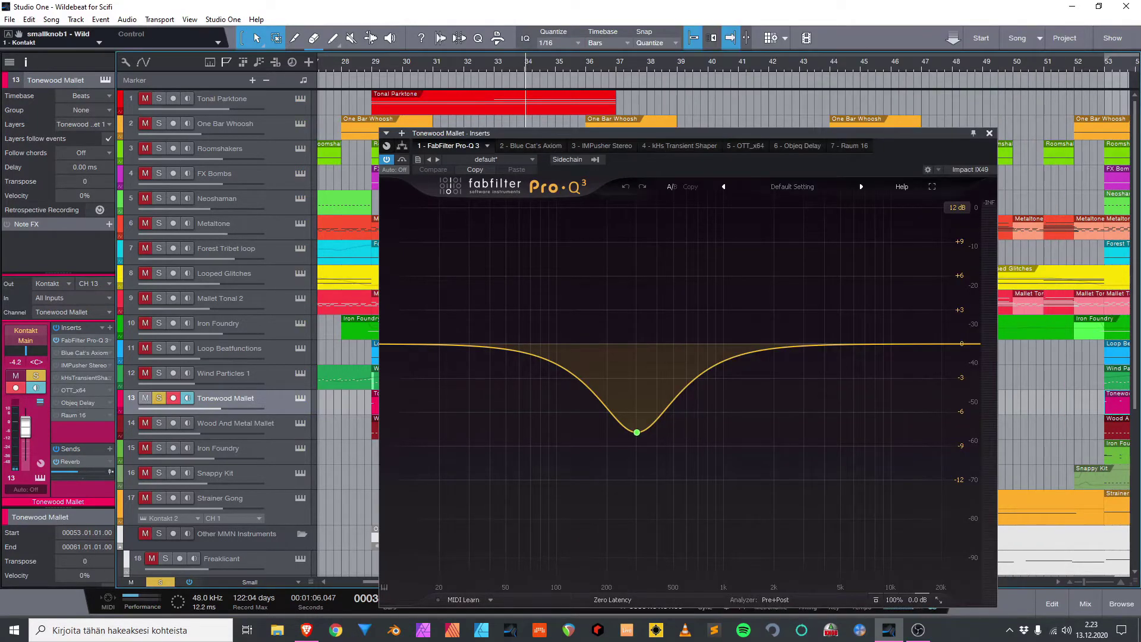
click(990, 133)
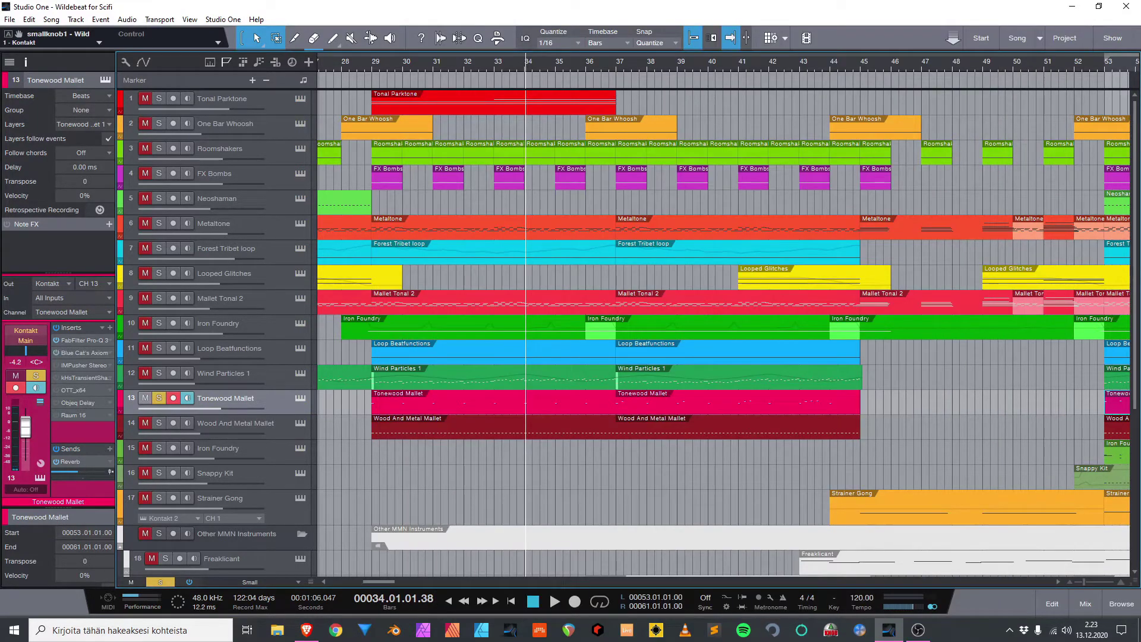
Play the soloed Tonewood Mallet track while activating and examining its IMPusher Stereo and kHs Transient Shaper inserts.
key(space)
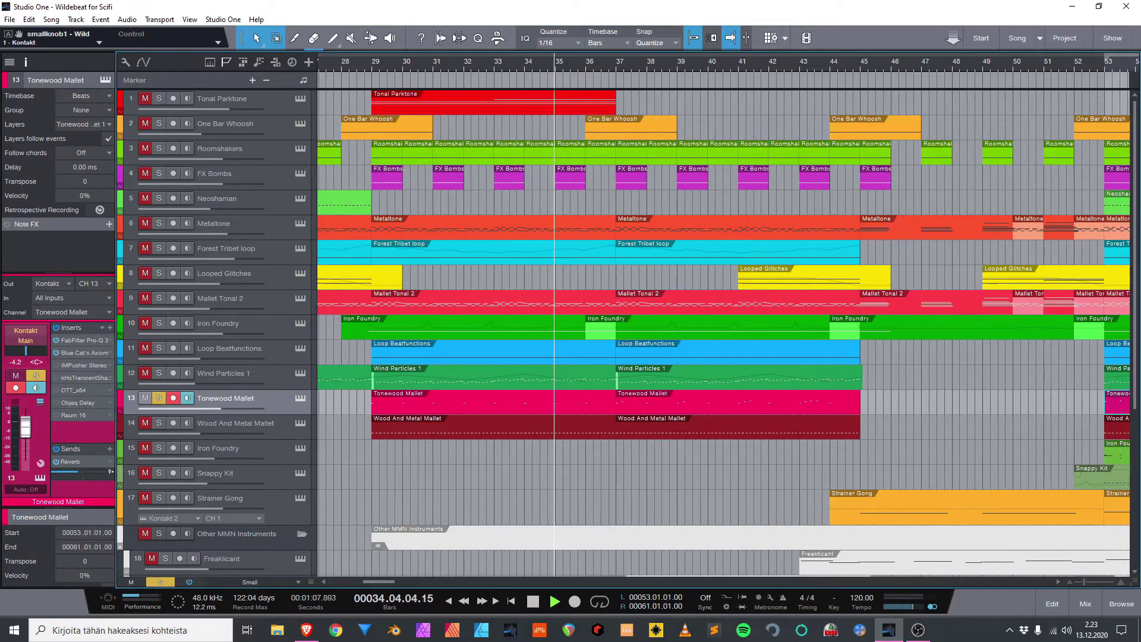
double_click(84, 365)
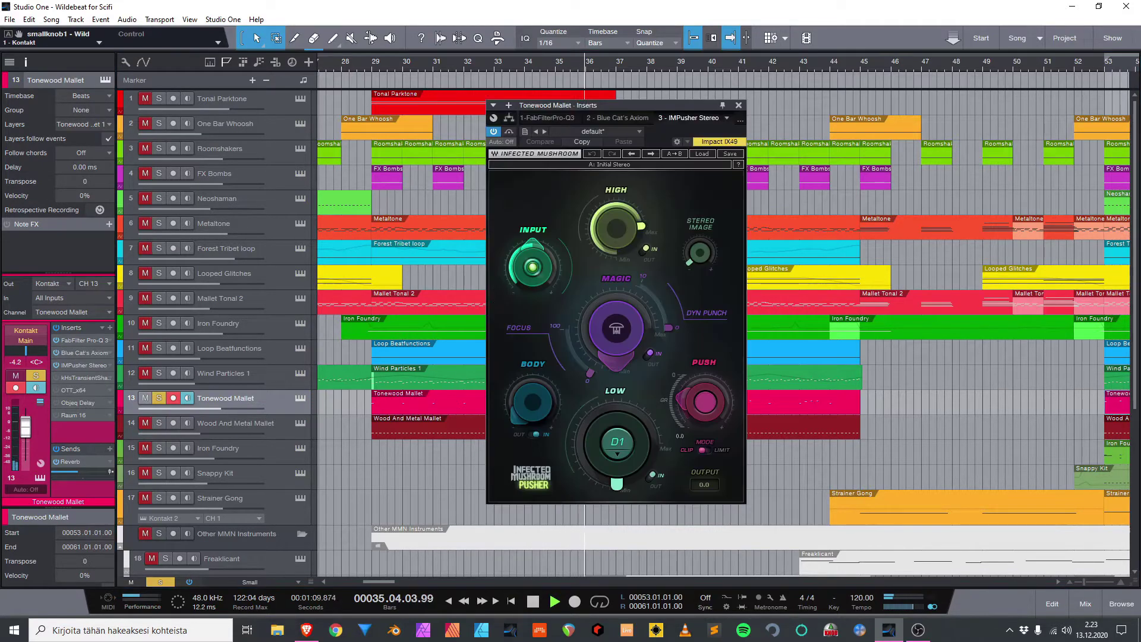
key(Escape)
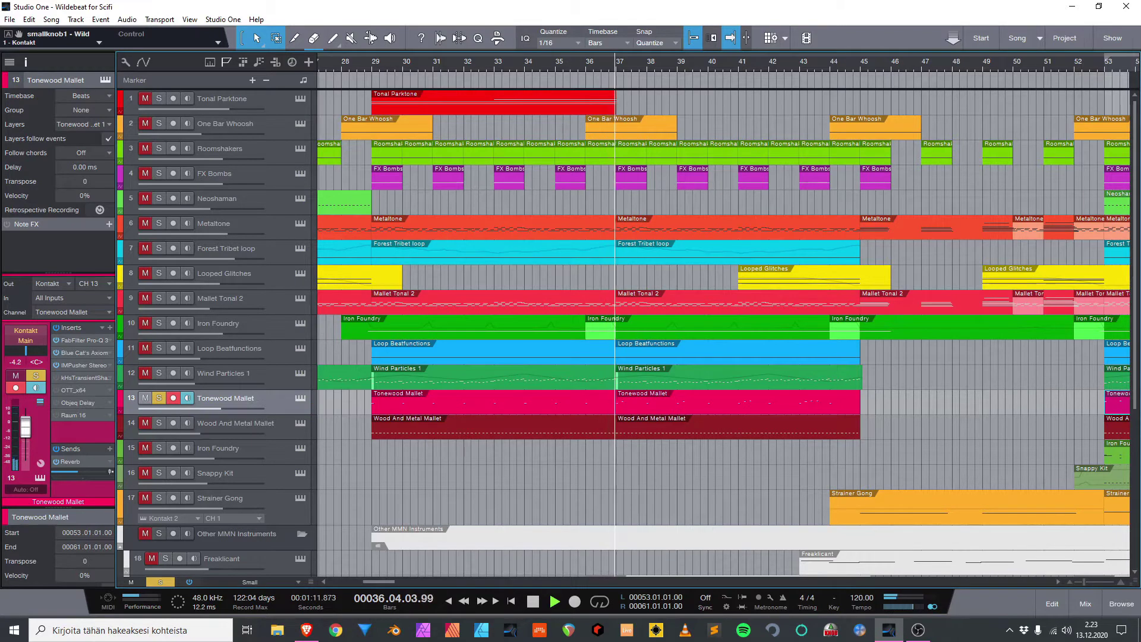
double_click(84, 377)
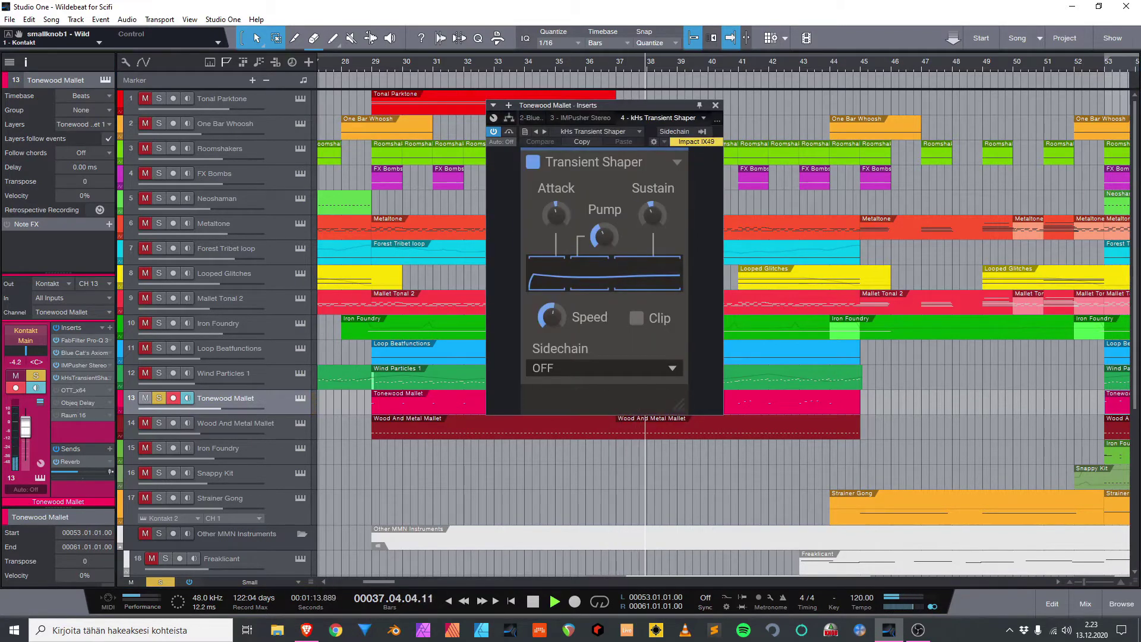
key(Escape)
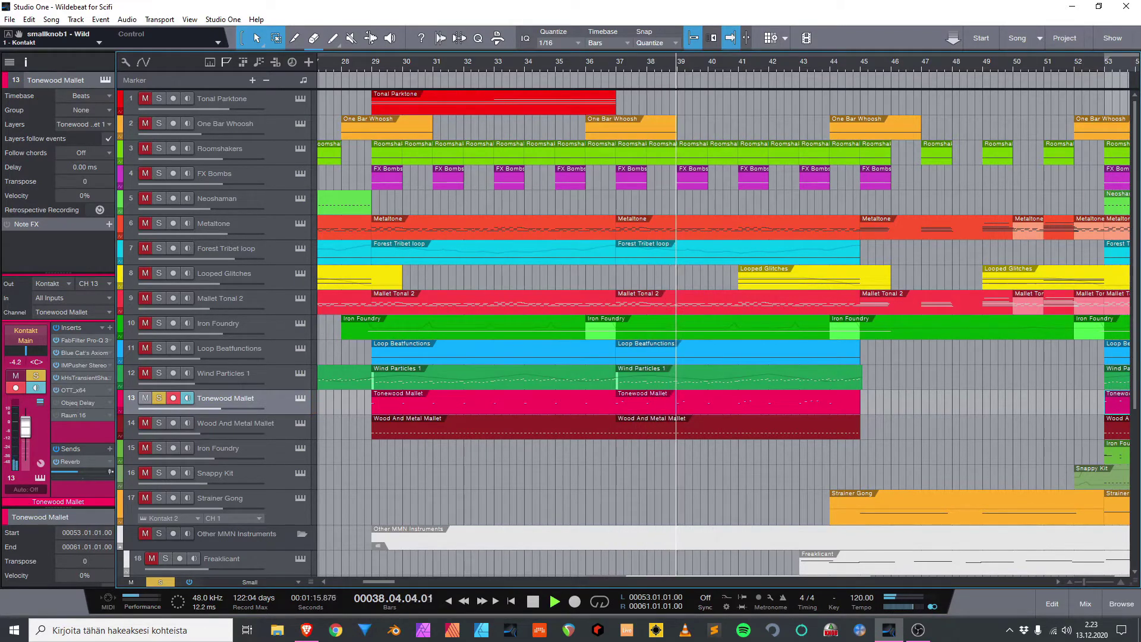
Activate the OTT, Objeq Delay and Raum inserts on Tonewood Mallet, examine them during playback, and stop playback.
double_click(73, 390)
key(Escape)
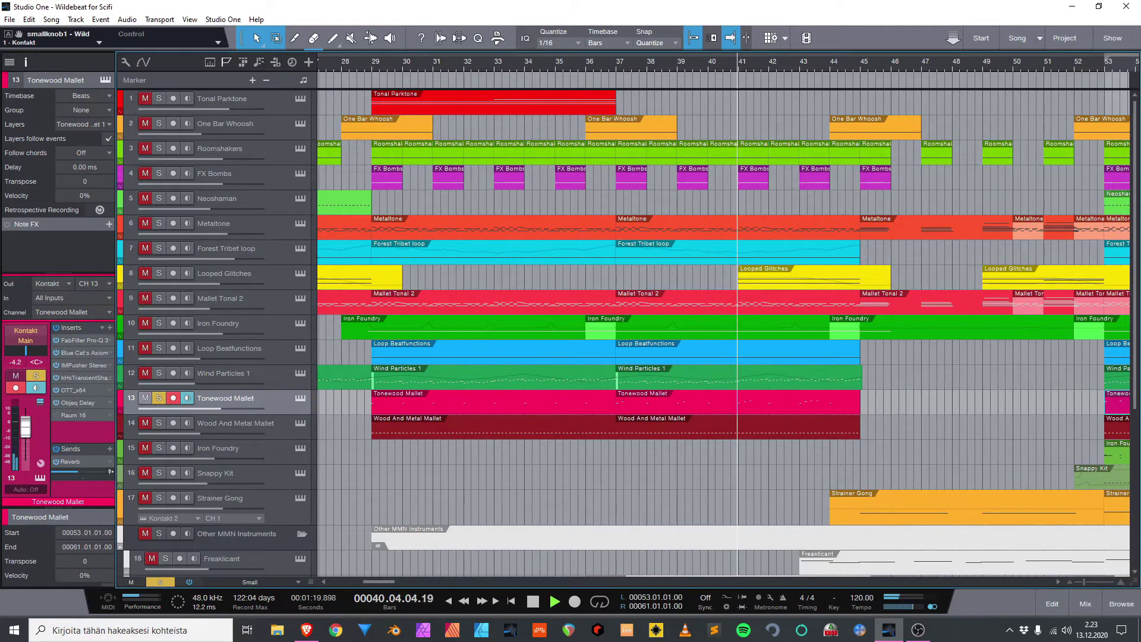
double_click(77, 402)
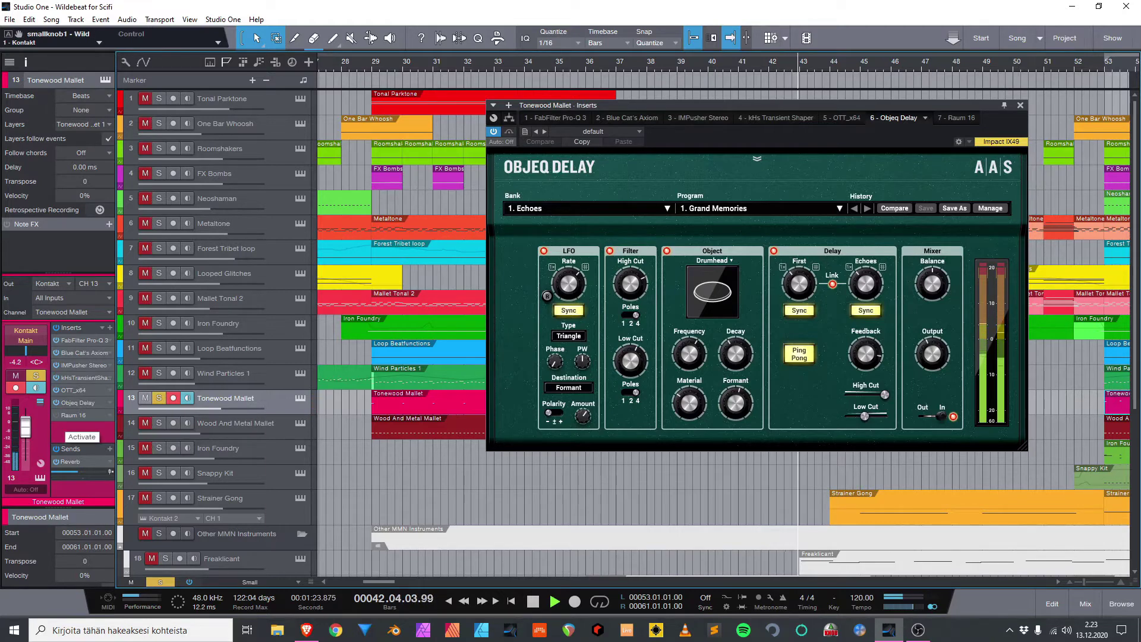
click(956, 117)
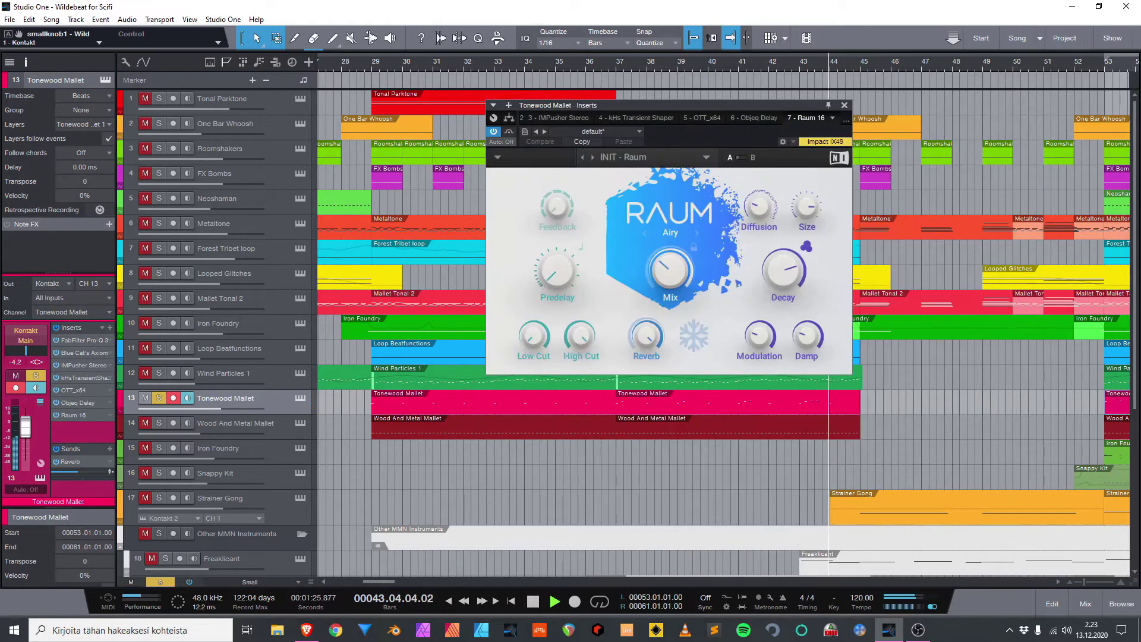
click(844, 106)
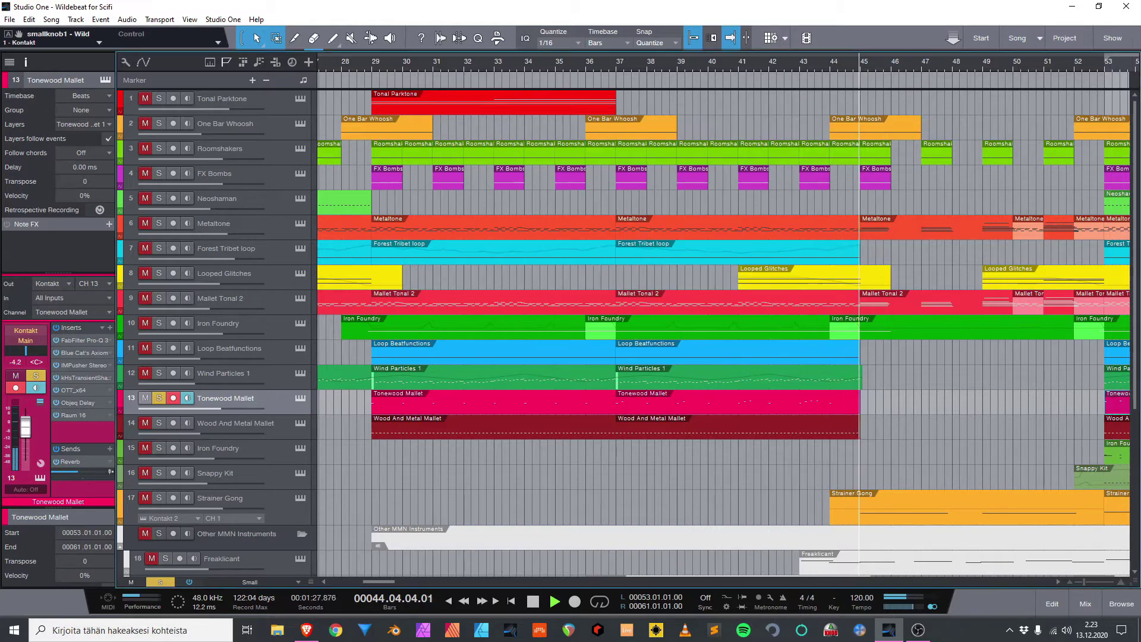
key(space)
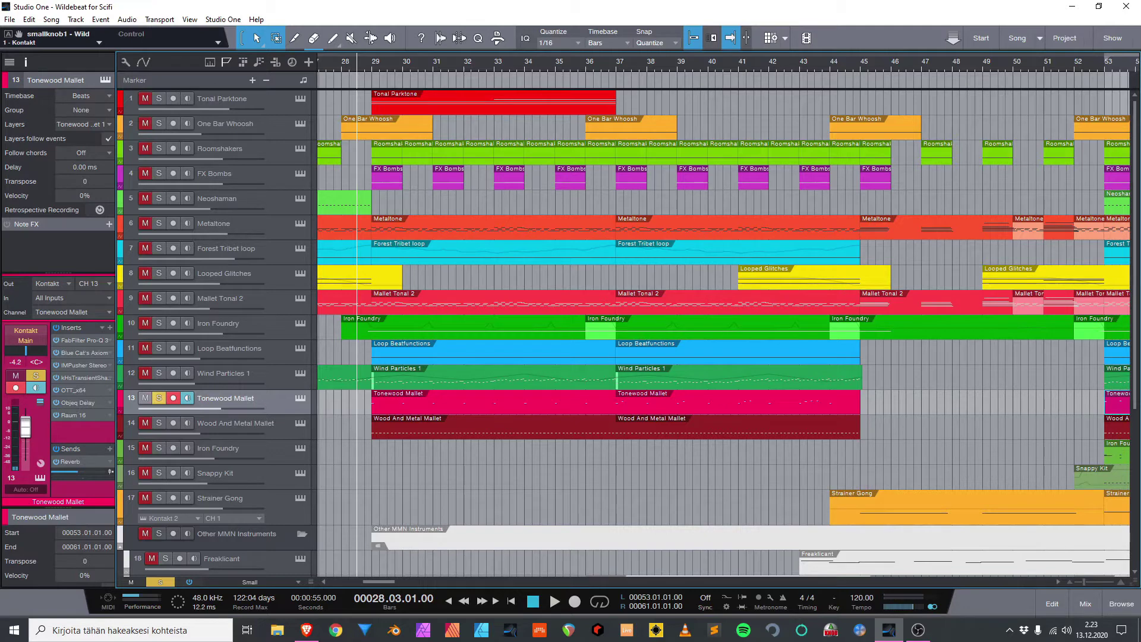
Clear the Tonewood Mallet solo, and select, solo and play the Wood And Metal Mallet track.
click(159, 398)
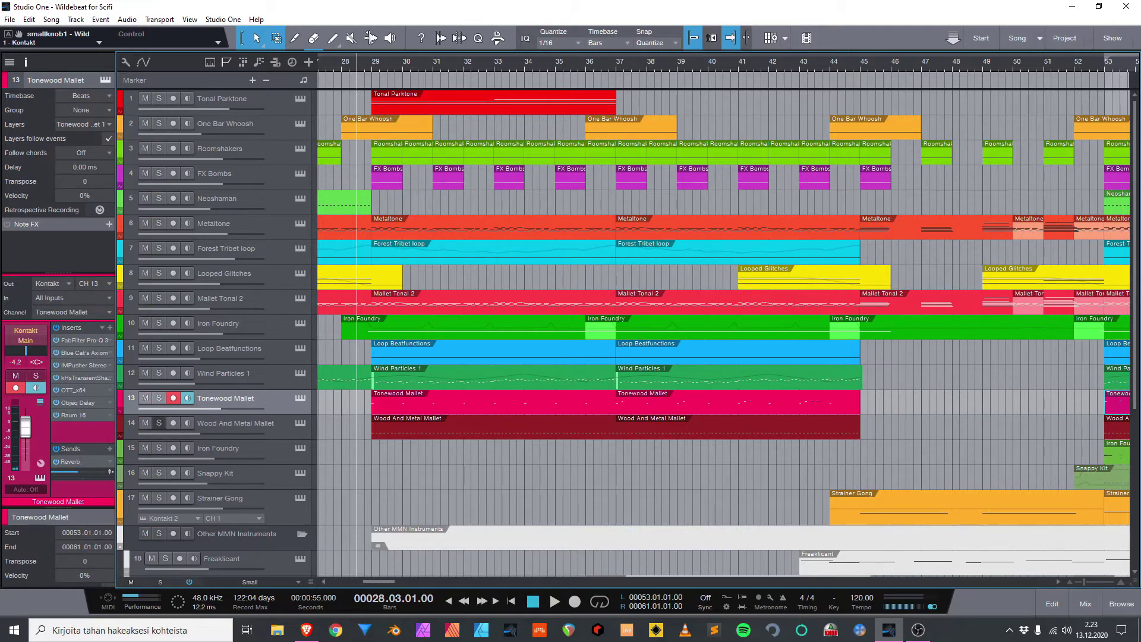
click(250, 423)
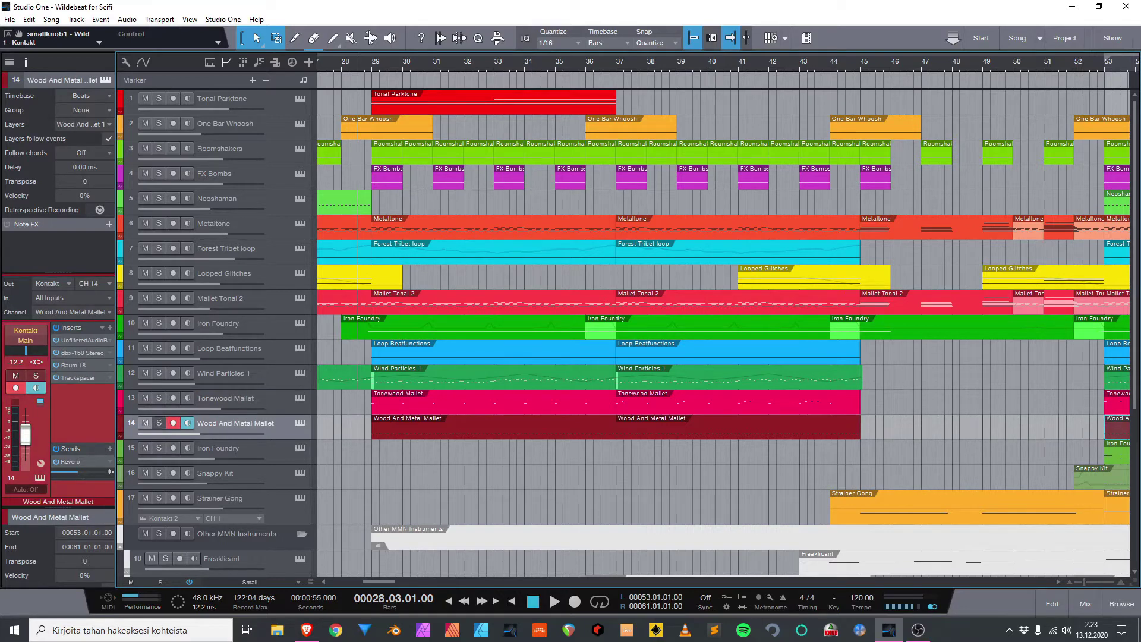
key(s)
key(space)
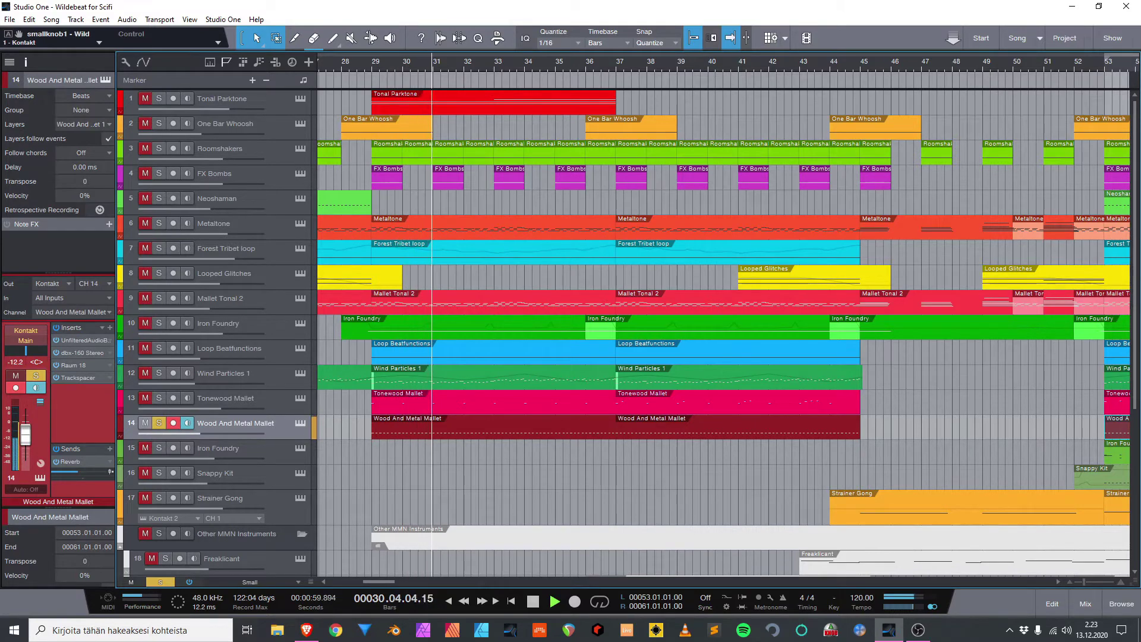
Examine Wood And Metal Mallet's Wildebeat patch on MIDI channel 14 in Kontakt, and close the instrument window after stopping playback.
key(F11)
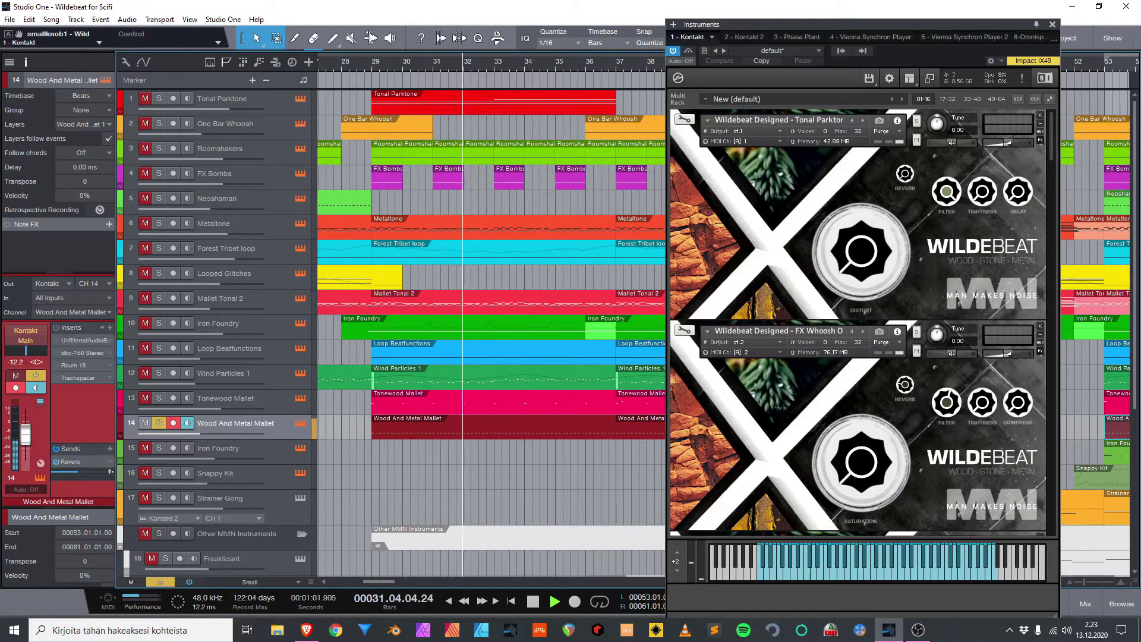
scroll(859, 322, down, 5)
scroll(858, 323, down, 15)
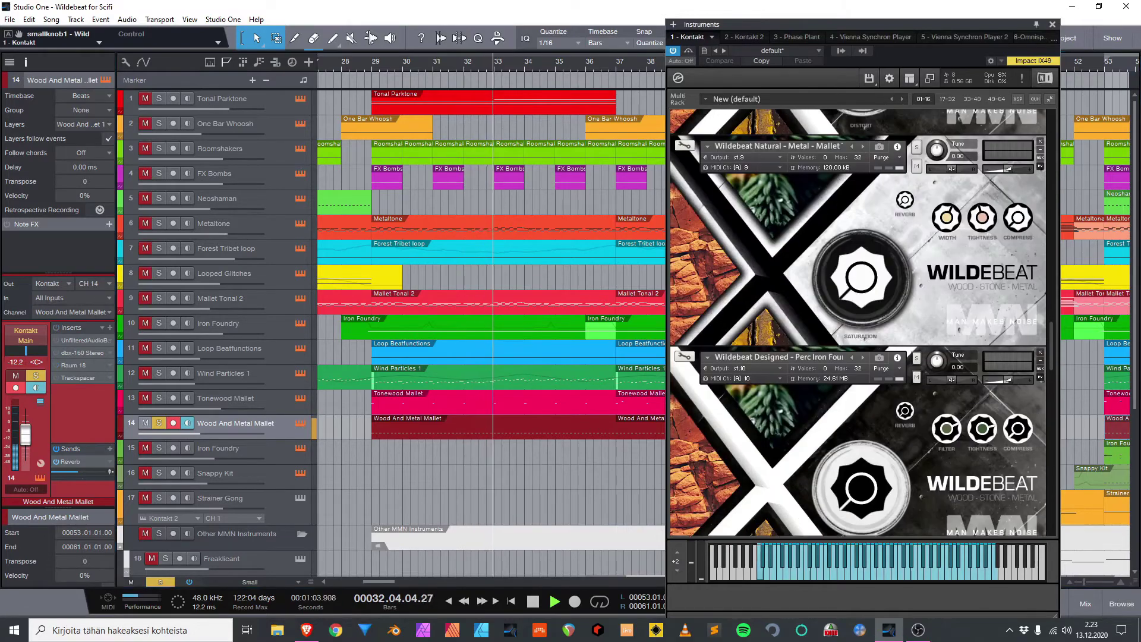
scroll(859, 322, down, 10)
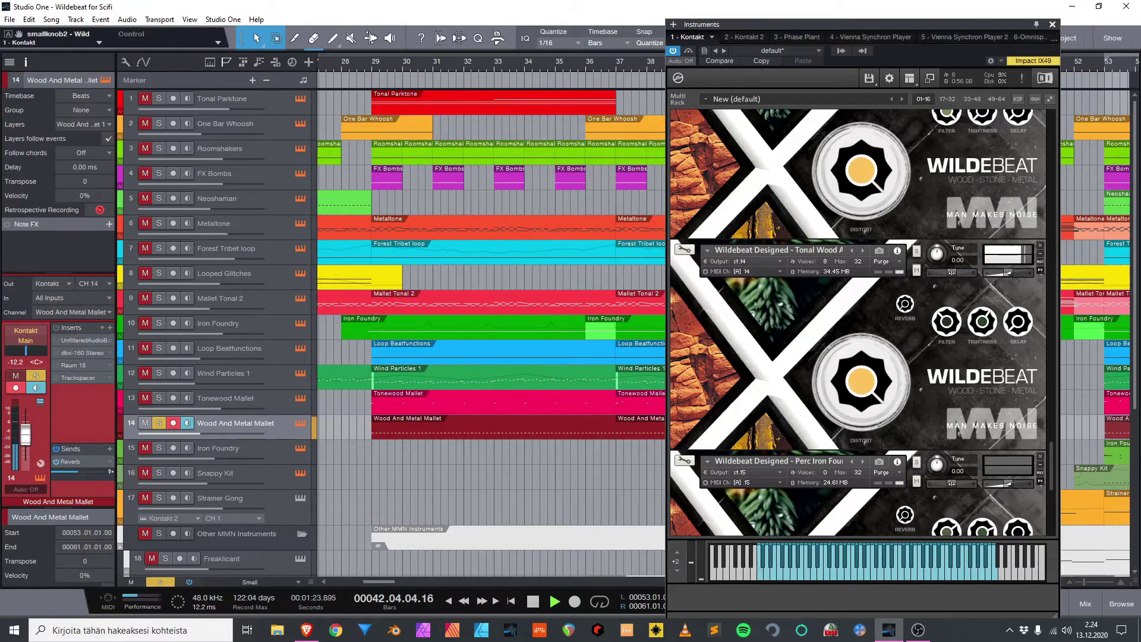
key(space)
key(F11)
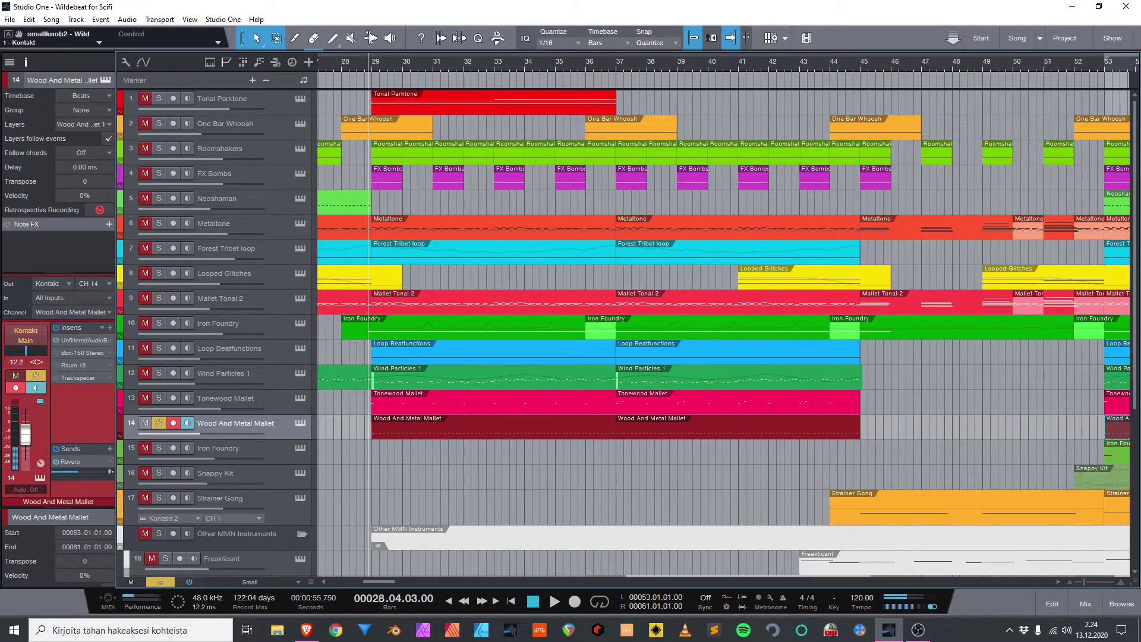
Play Wood And Metal Mallet while activating and examining its Unfiltered Audio Bass-Mint, dbx-160 and Raum inserts.
key(space)
double_click(84, 339)
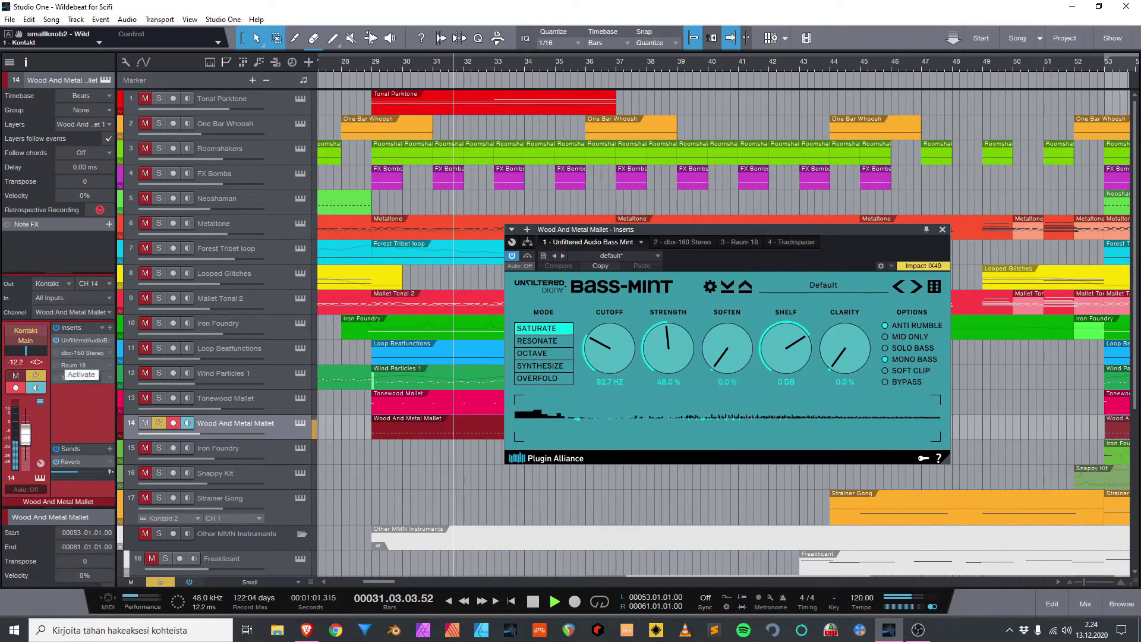
double_click(82, 352)
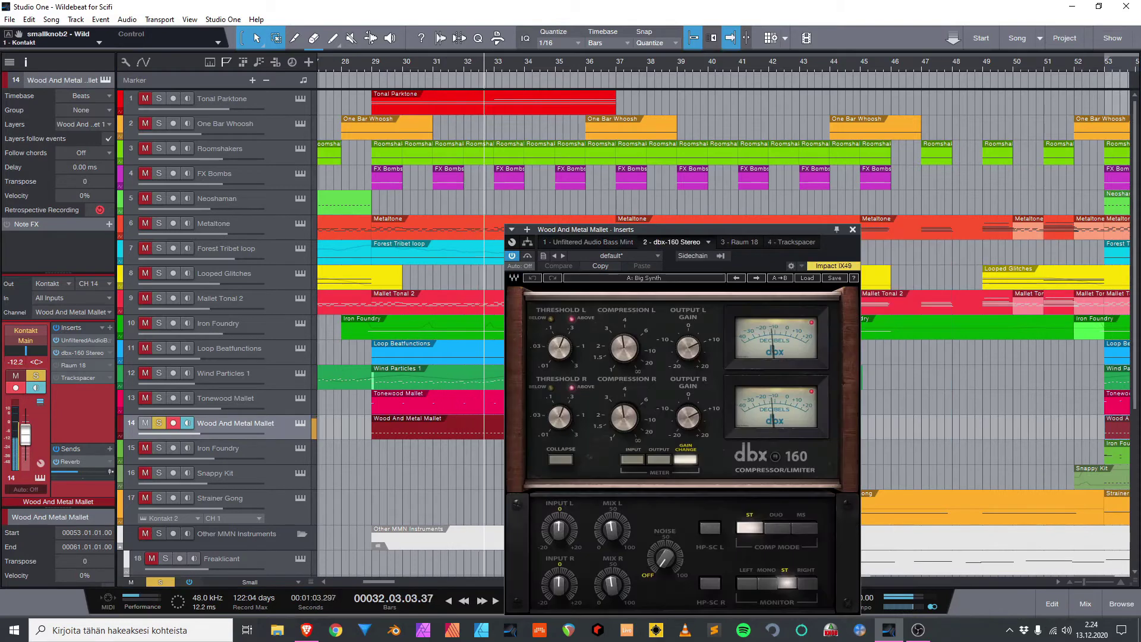
key(Escape)
click(56, 366)
double_click(55, 366)
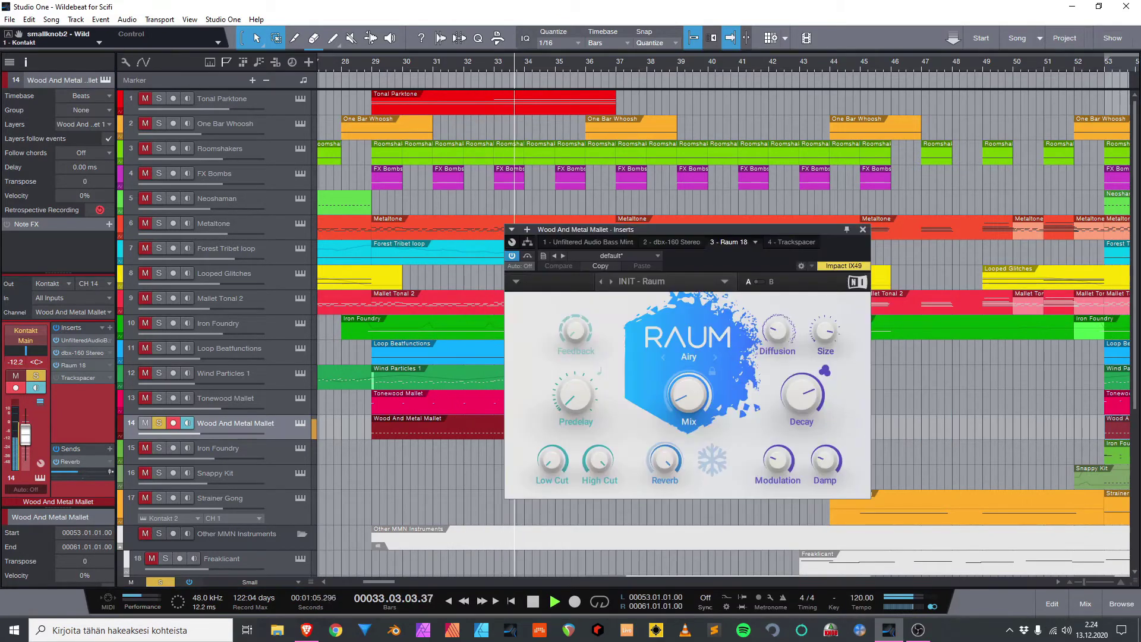
key(Escape)
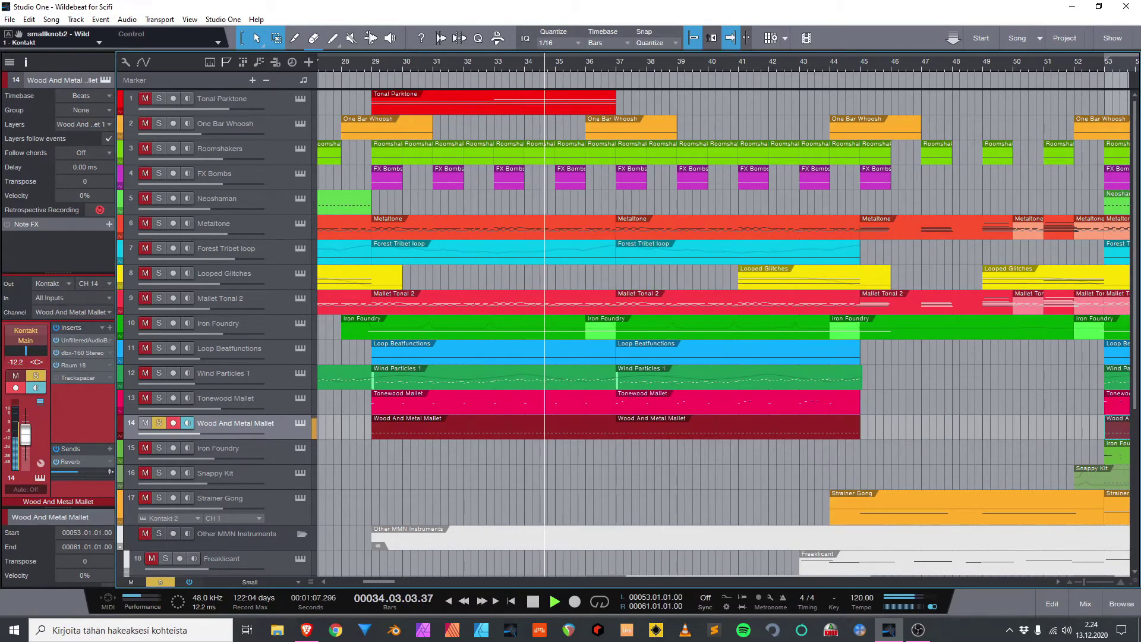
Activate the Trackspacer insert on Wood And Metal Mallet, examine its settings, and close the plug-in window.
click(56, 378)
double_click(78, 378)
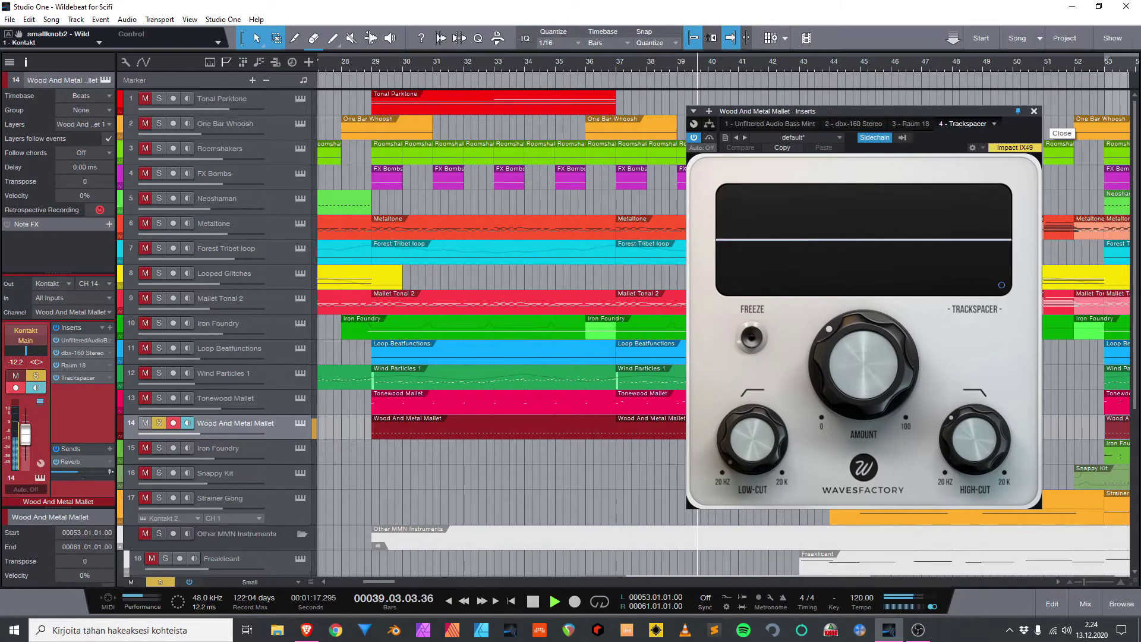
click(1034, 112)
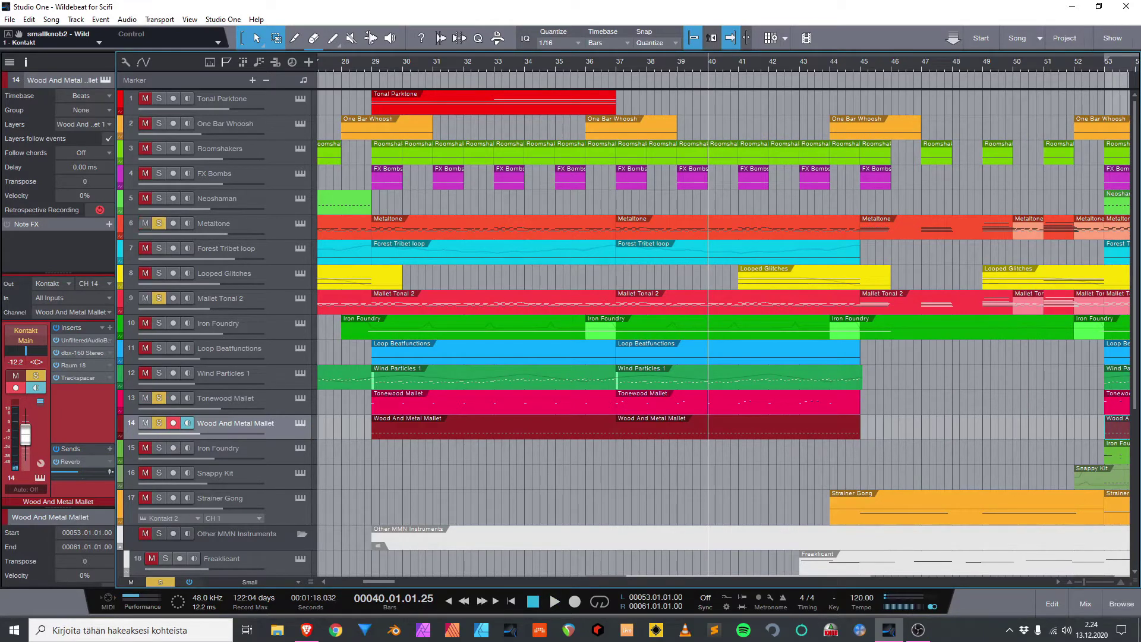
Audition Metaltone, Mallet Tonal 2, Tonewood Mallet and Wood And Metal Mallet soloed together, and clear all solos after stopping playback.
key(space)
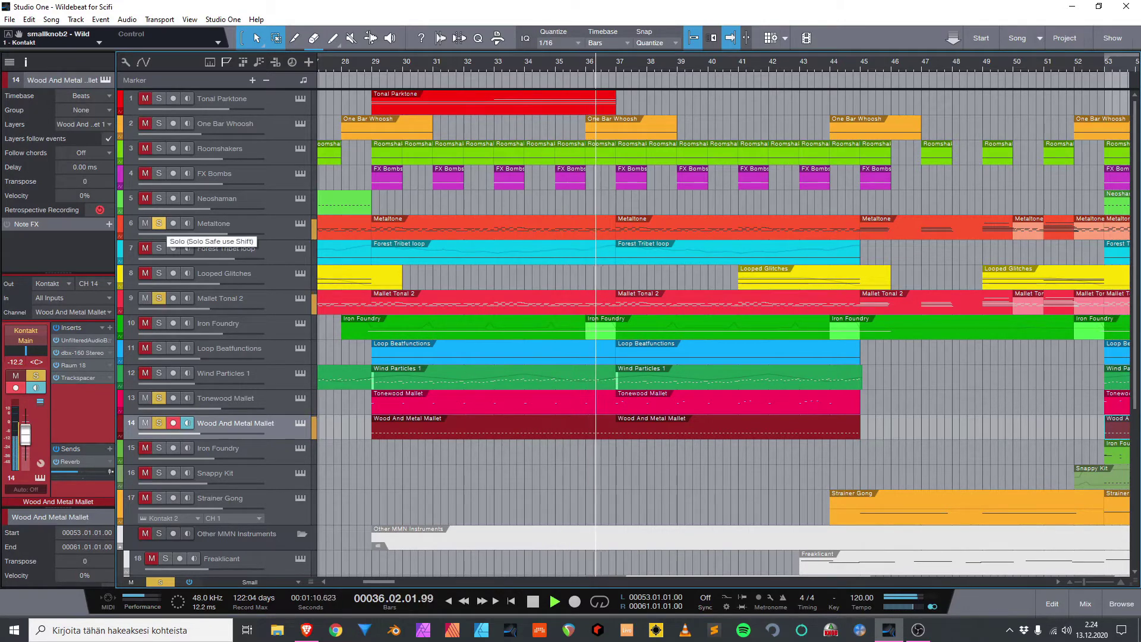
click(159, 224)
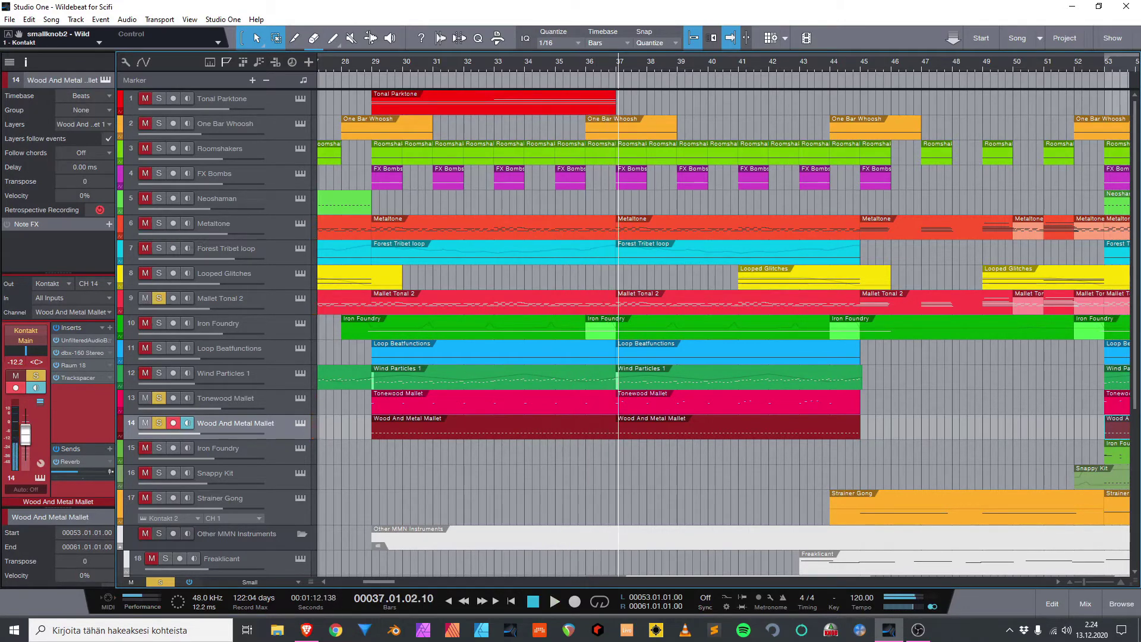
key(s)
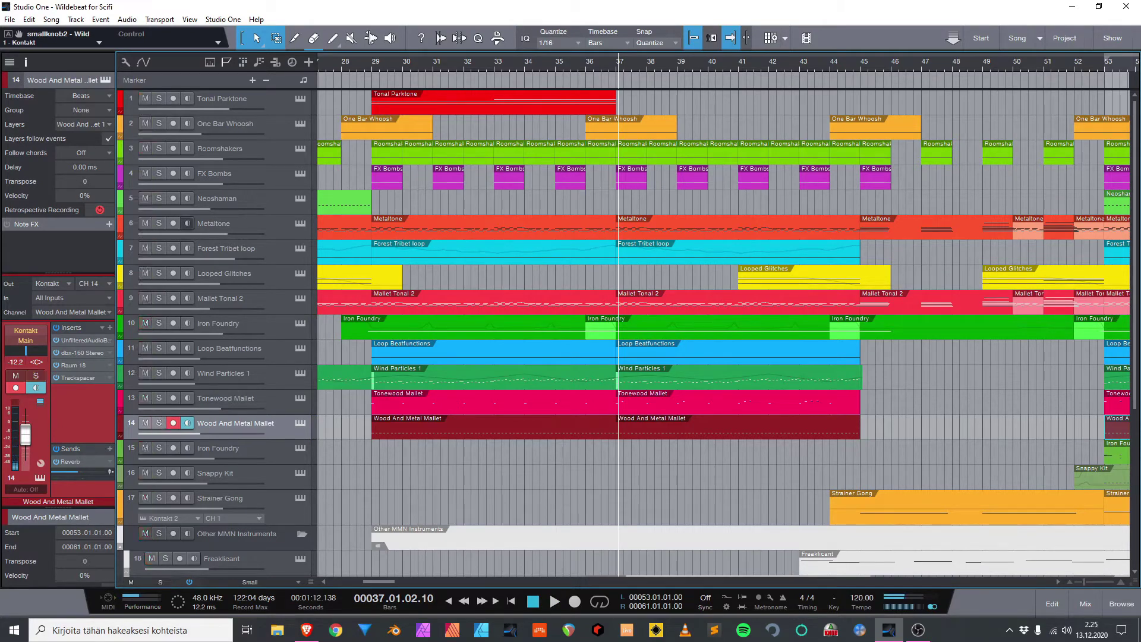
Solo and select the Tonal Parktone track, with the playhead placed just before bar 5.
click(159, 98)
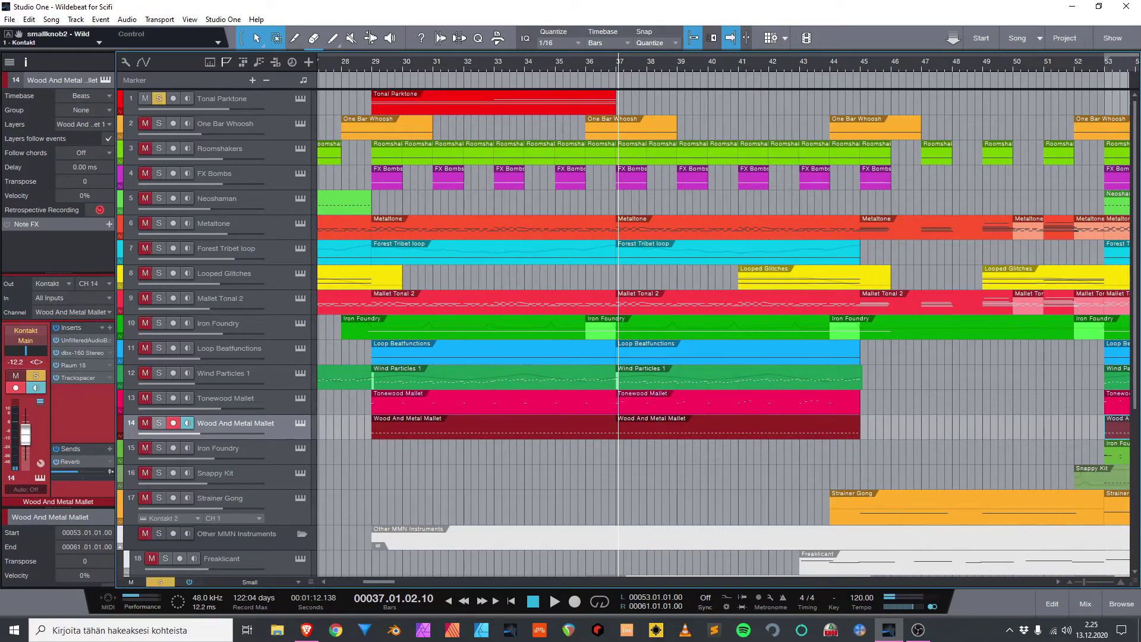
scroll(724, 315, left, 3)
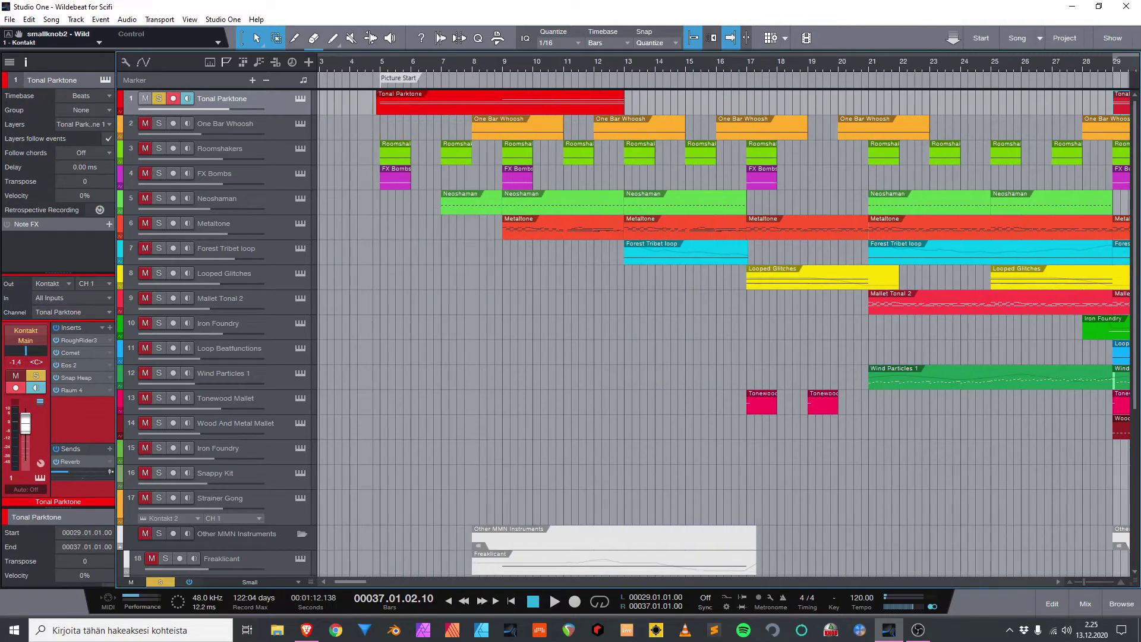
click(377, 62)
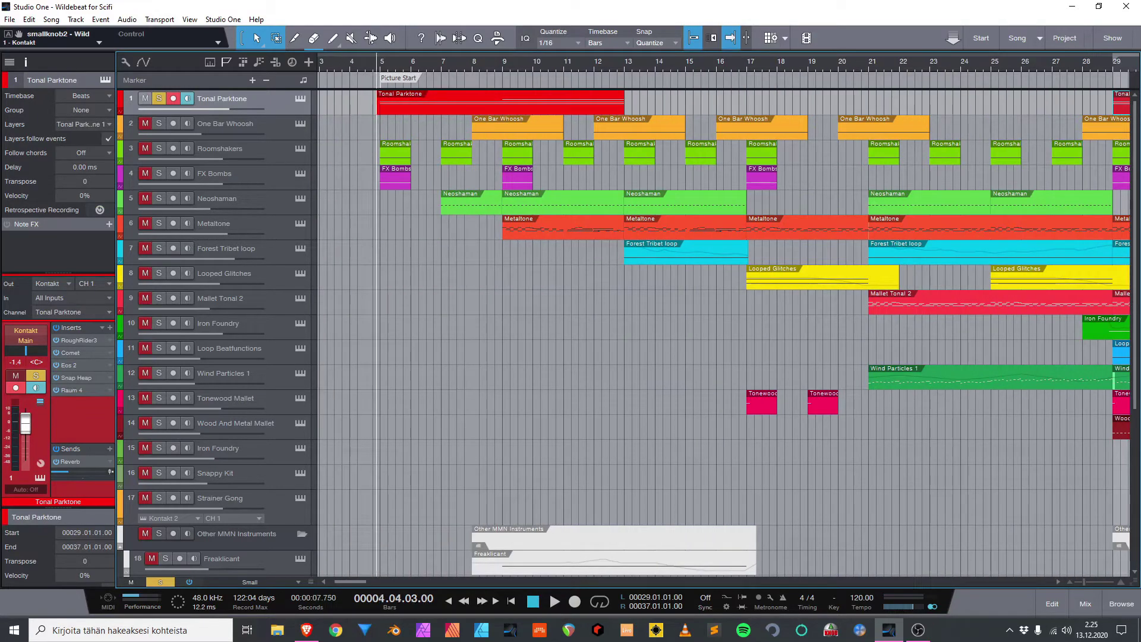
Examine Tonal Parktone's Wildebeat patch in Kontakt and play the soloed track from just before bar 5 with its inserts off.
scroll(624, 333, down, 5)
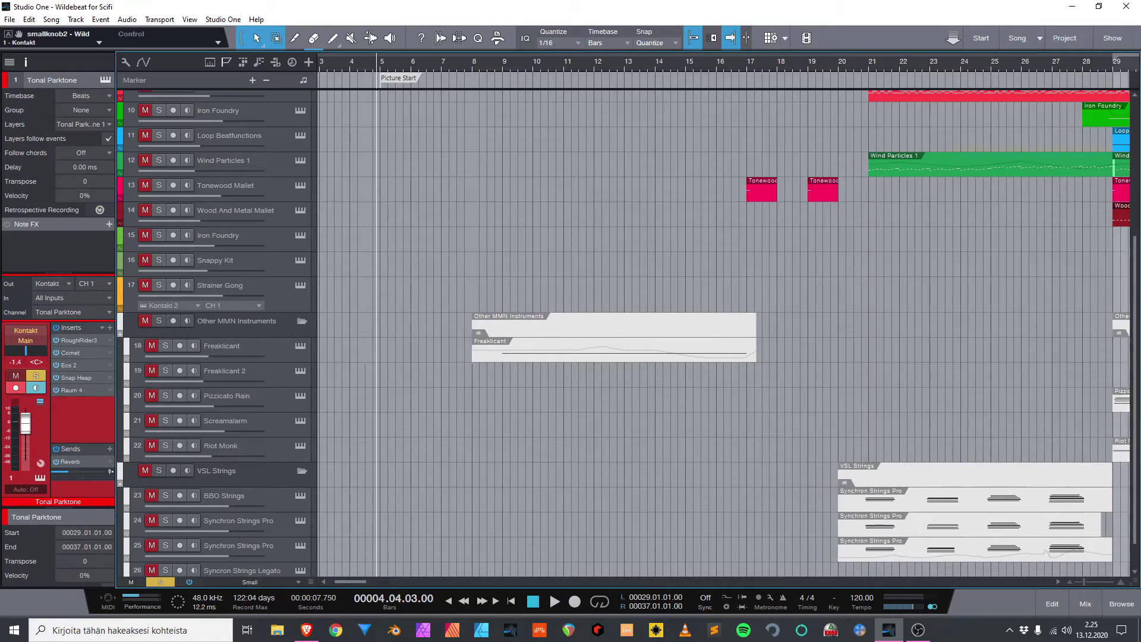
scroll(624, 333, up, 2)
scroll(624, 333, up, 4)
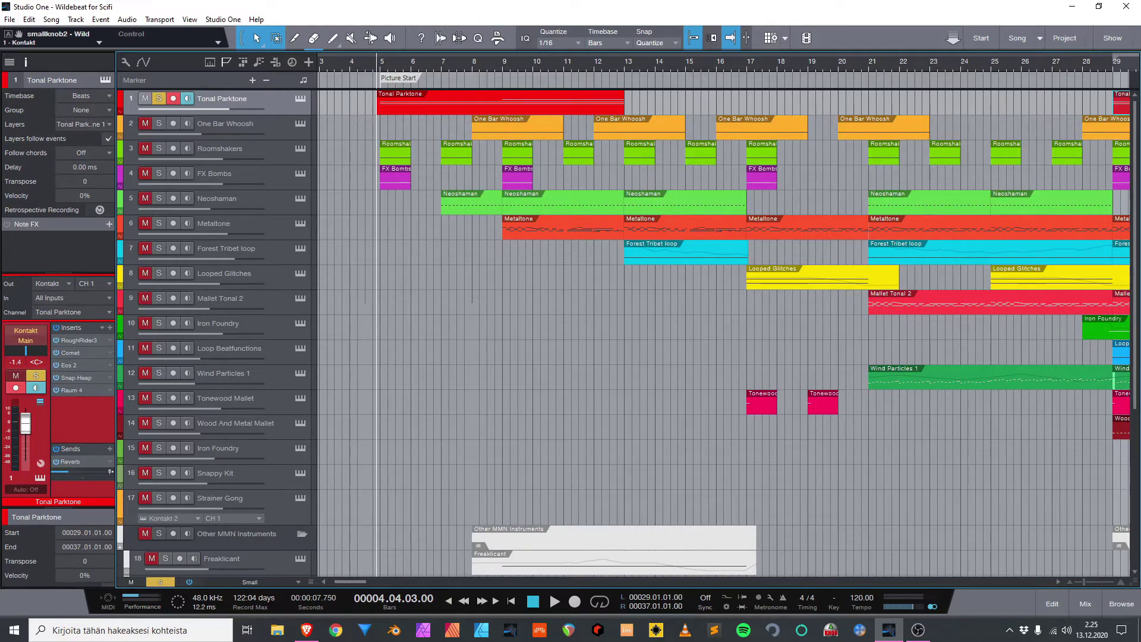
click(300, 98)
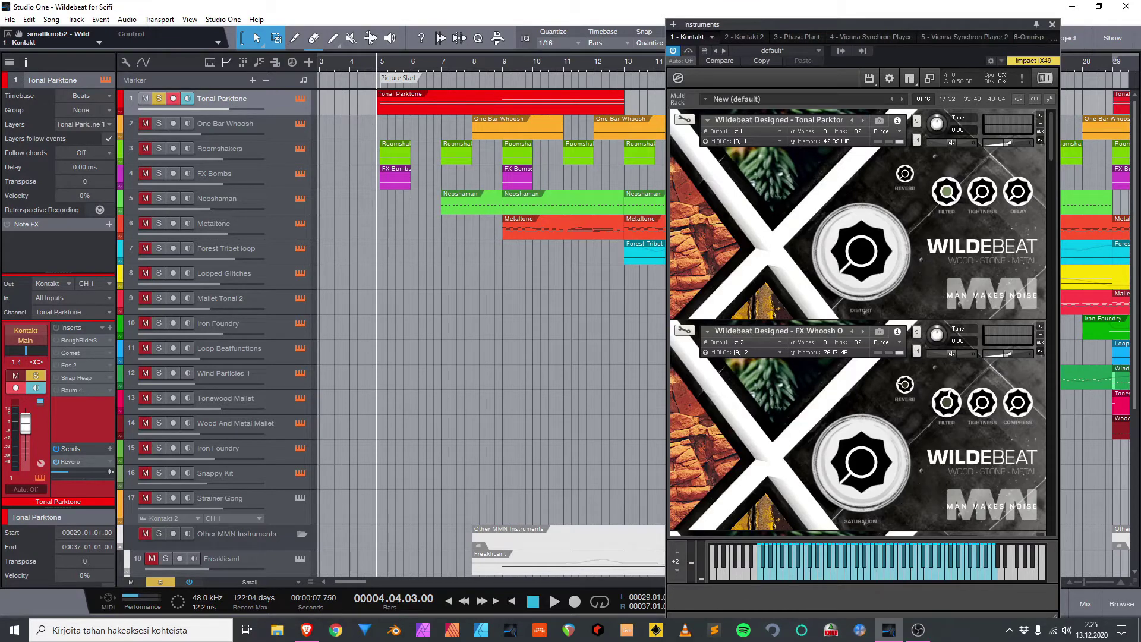
key(space)
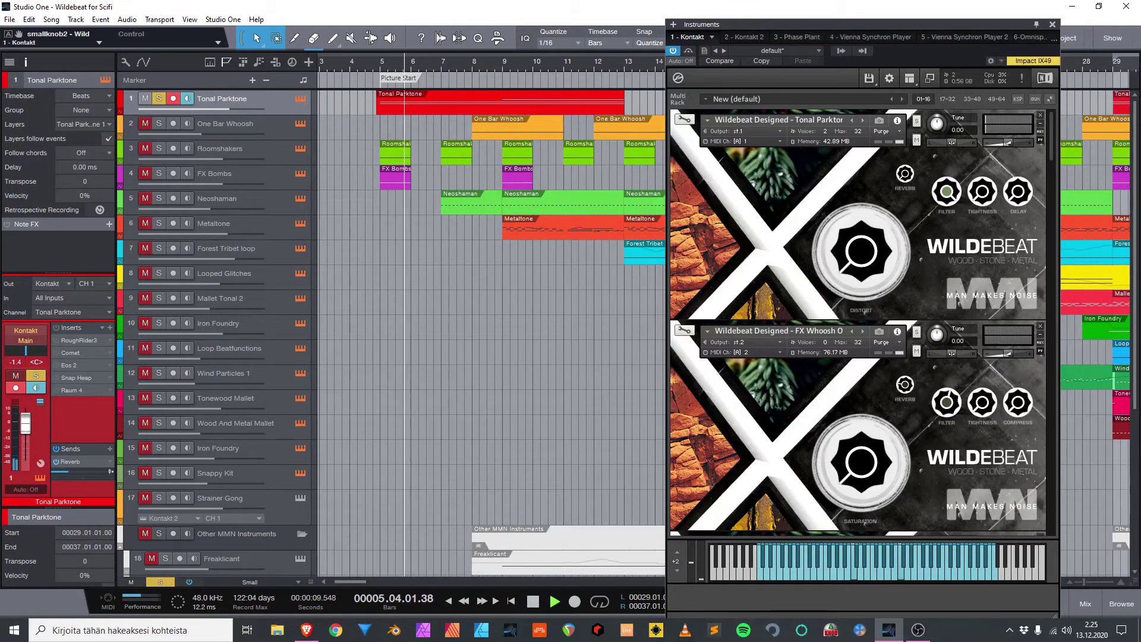
key(F11)
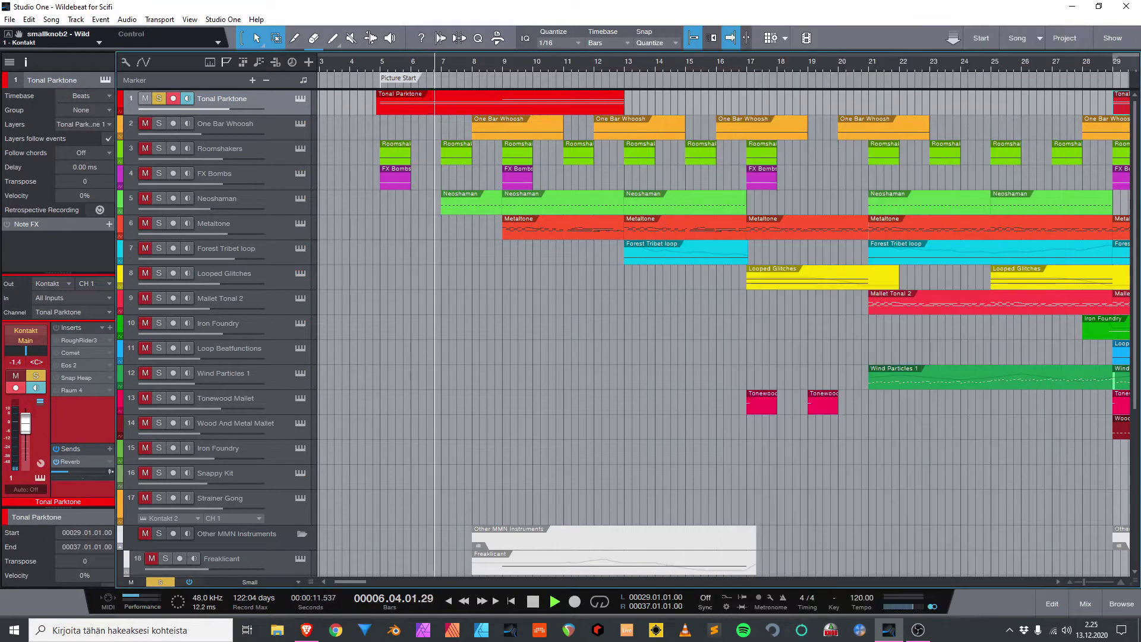
key(space)
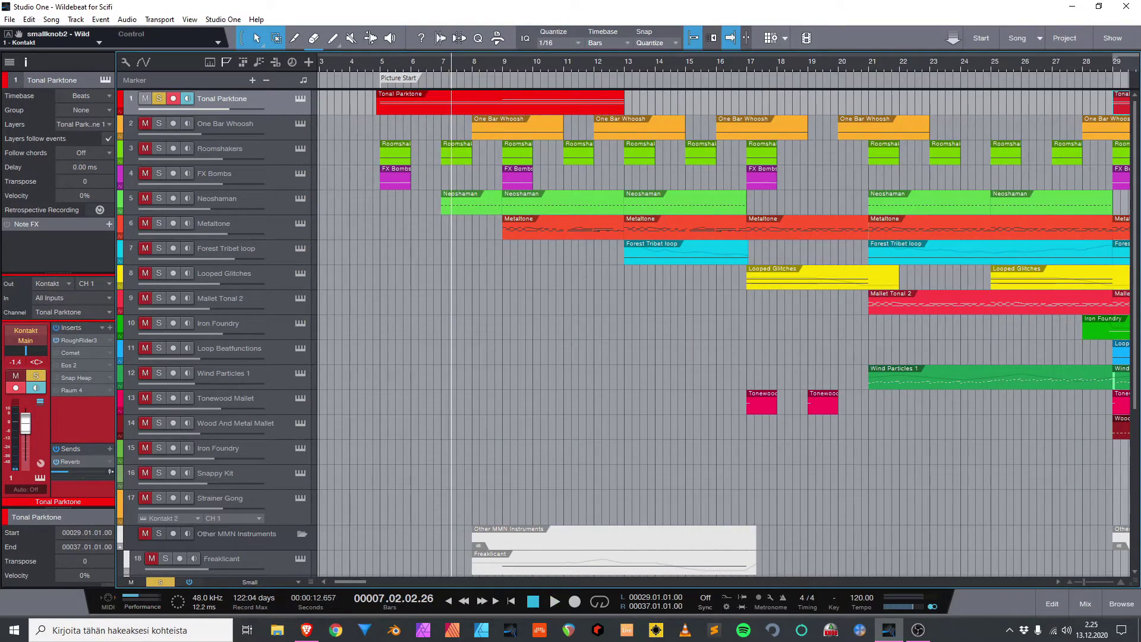
Play Tonal Parktone from just before bar 5 while activating and examining its RoughRider3 and Comet inserts.
key(F11)
key(space)
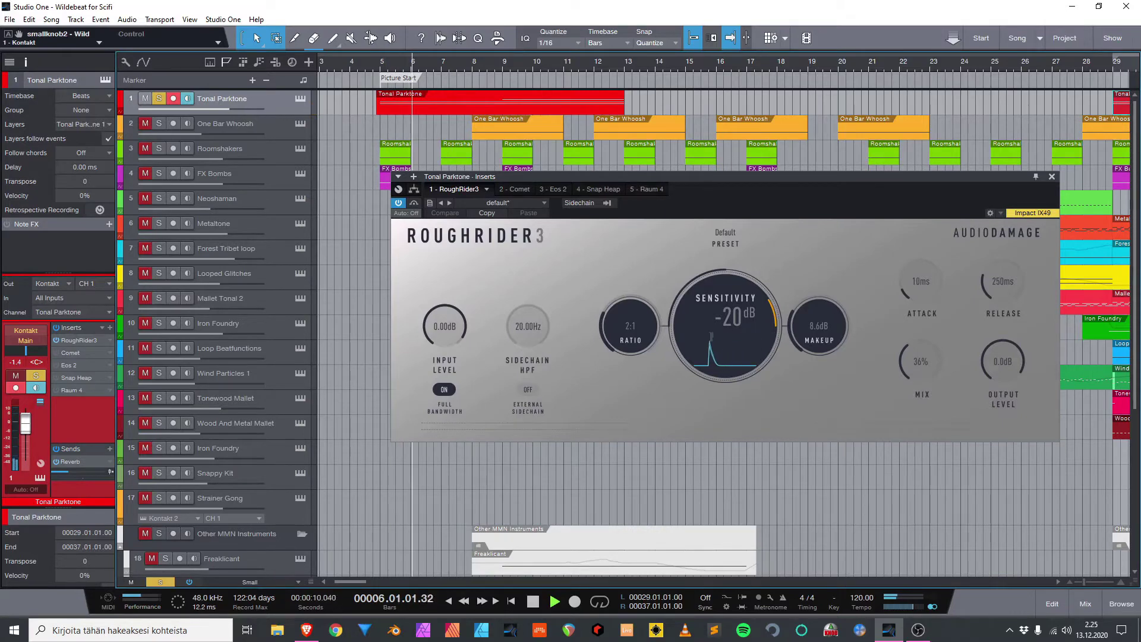
click(504, 189)
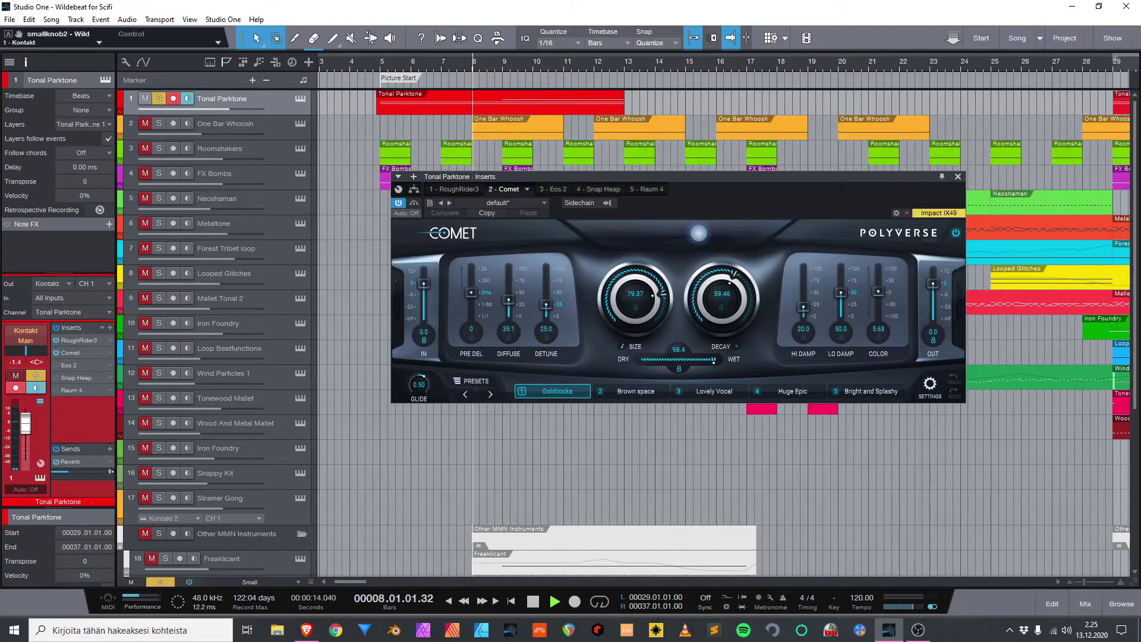
click(376, 62)
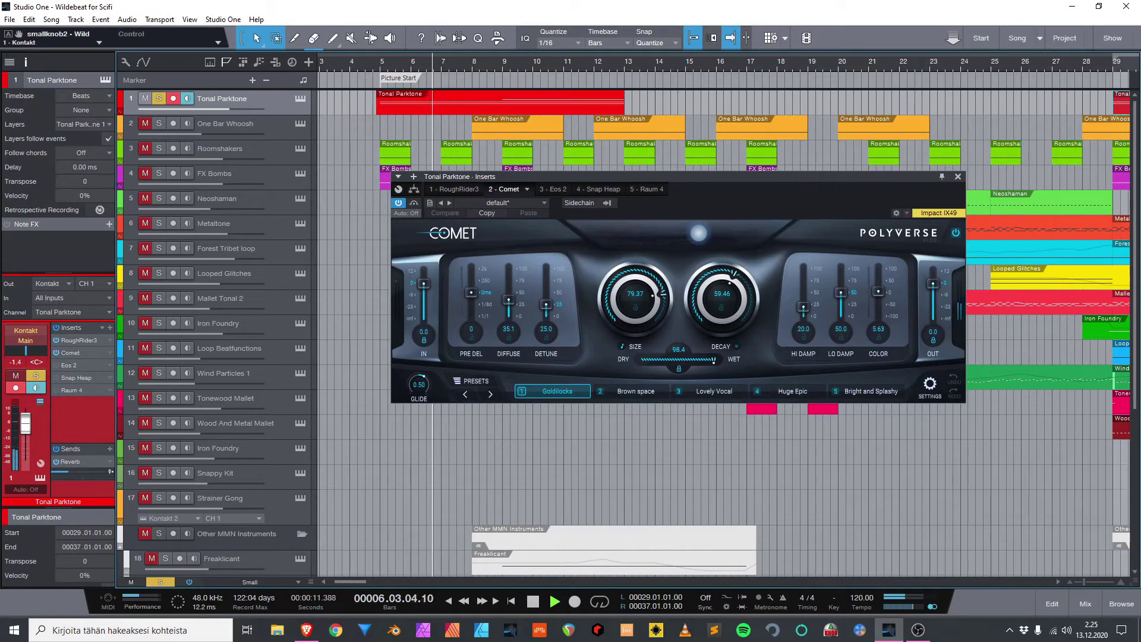
Activate Tonal Parktone's Eos 2 insert, audition it from just before bar 5, and close the plug-in window.
click(553, 189)
click(398, 203)
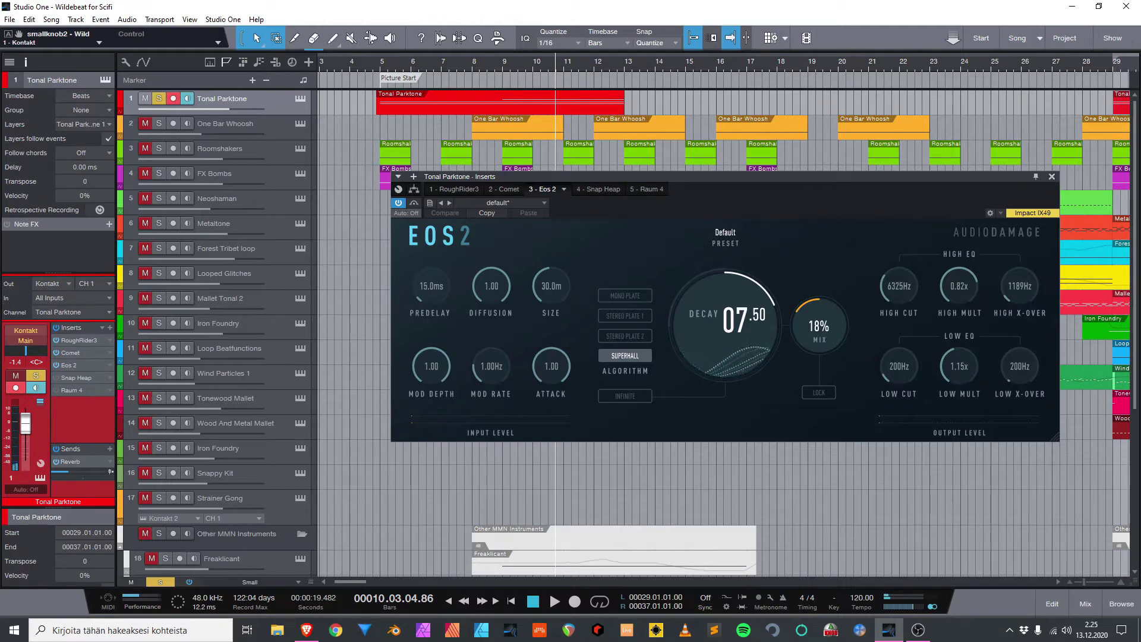
key(space)
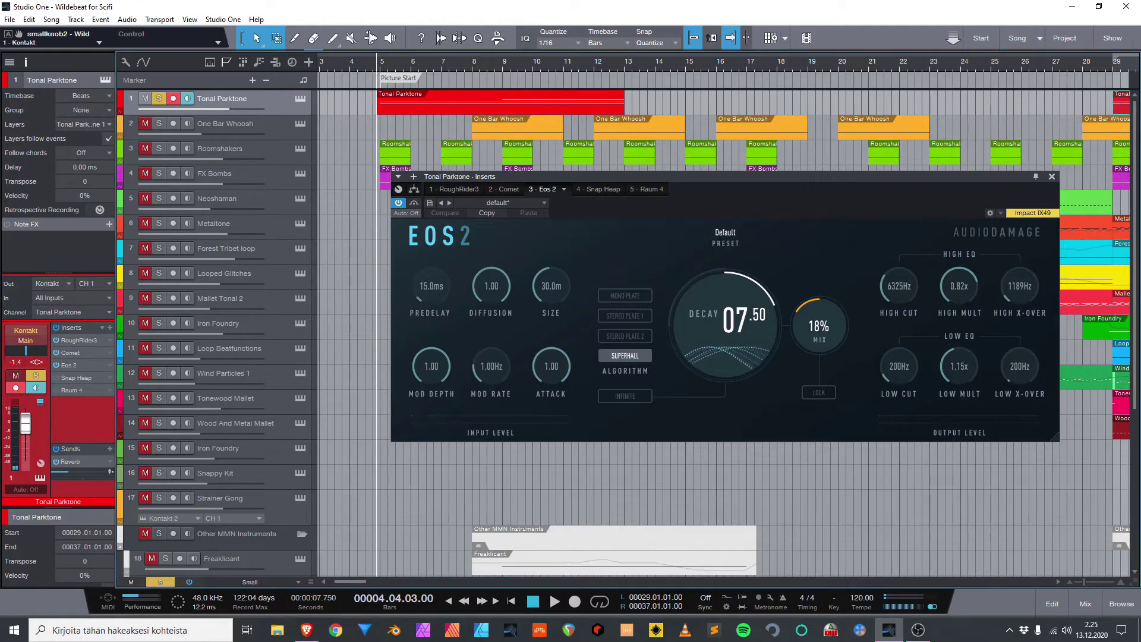
key(space)
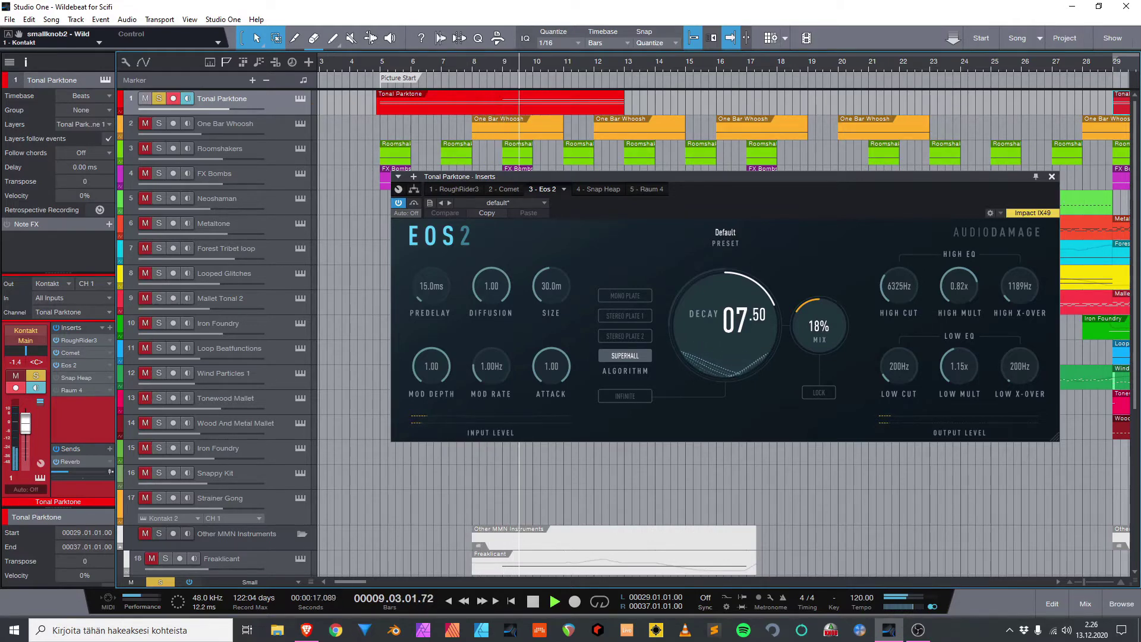
key(space)
click(1052, 177)
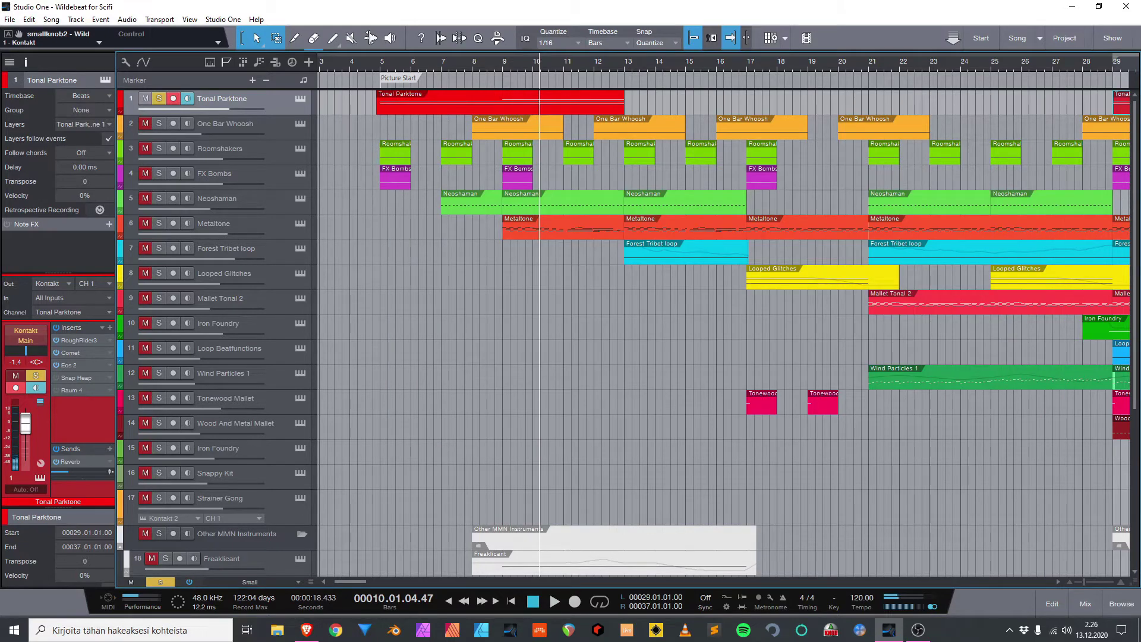
Activate and audition Tonal Parktone's Snap Heap and Raum 4 inserts, close the plug-in window, stop playback and clear the solo.
double_click(76, 378)
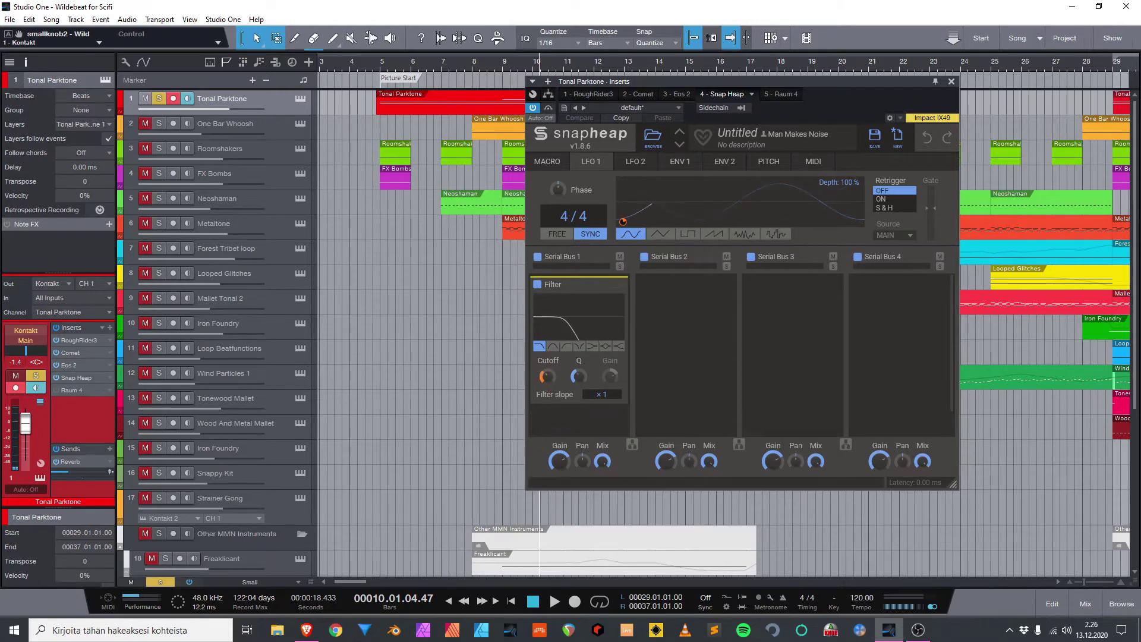
key(space)
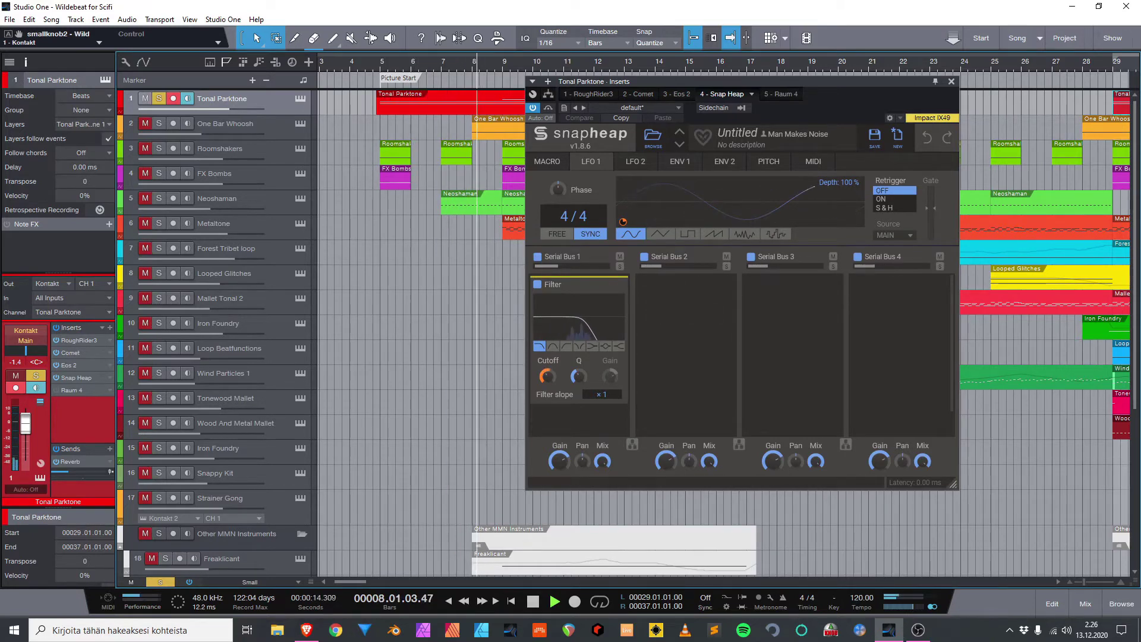
click(781, 94)
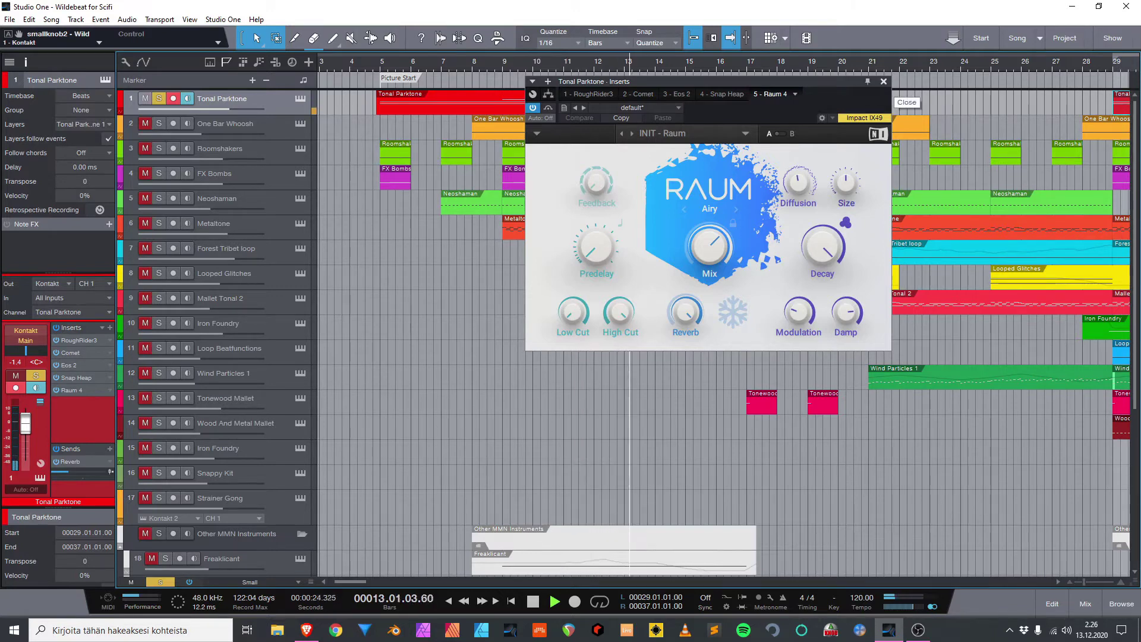
click(884, 82)
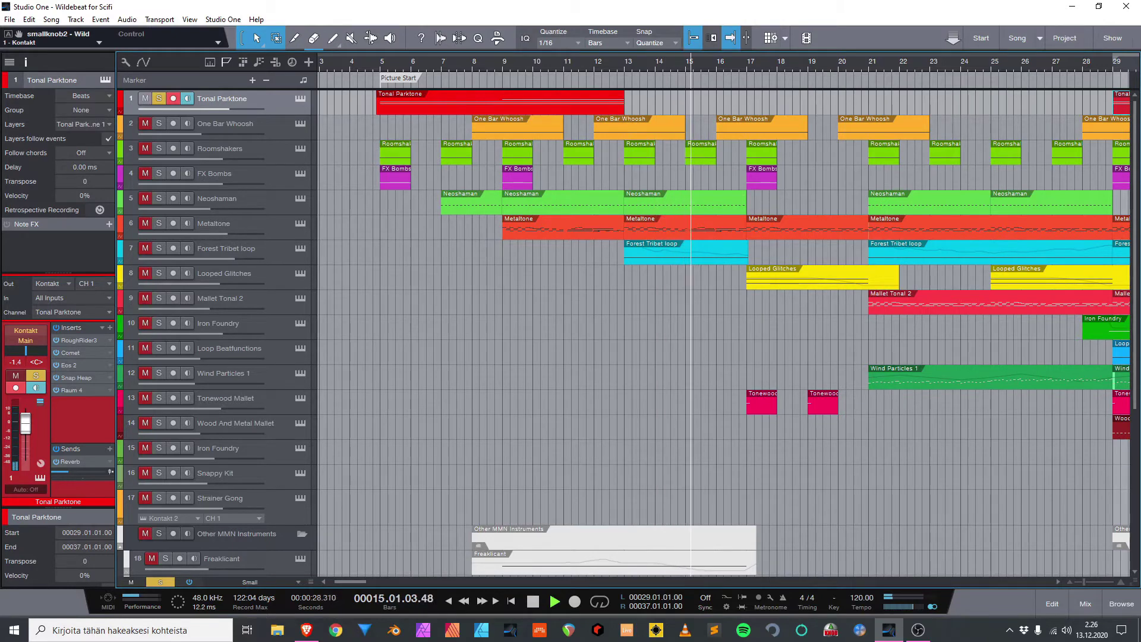
key(F11)
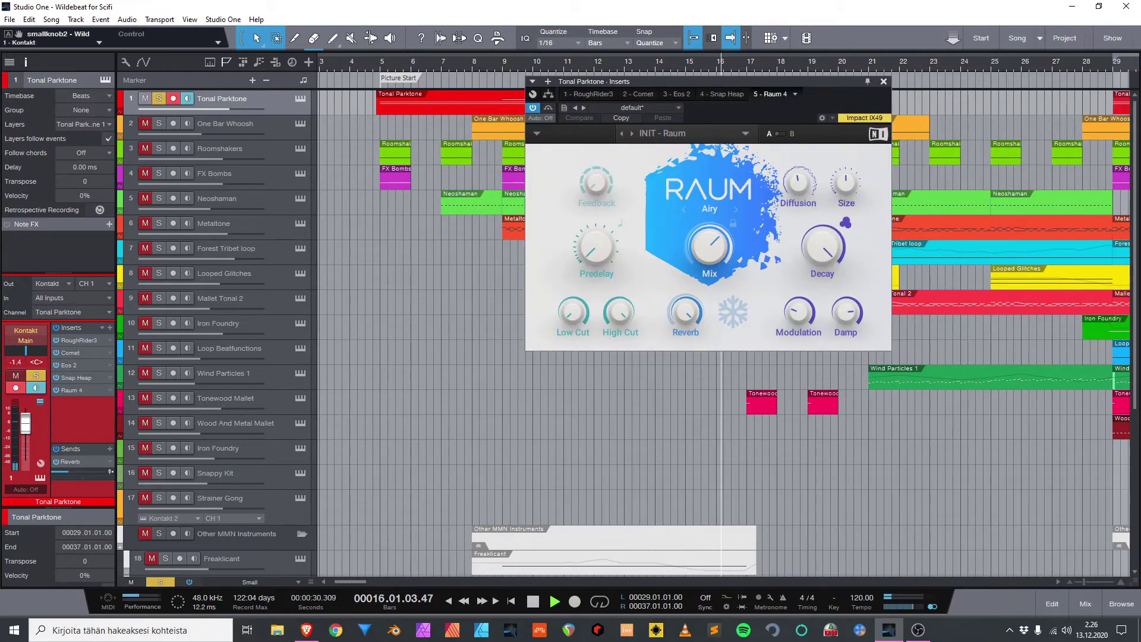
key(F11)
key(space)
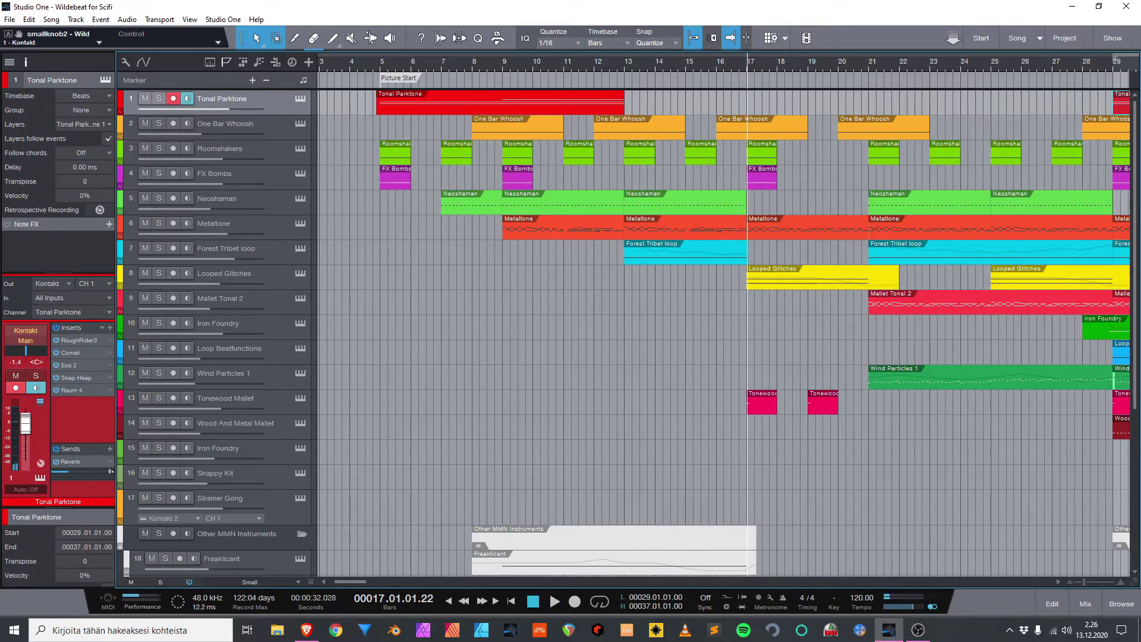
Solo Tonal Parktone, Metaltone, Mallet Tonal 2, Tonewood Mallet and Wood And Metal Mallet, and play them from just before bar 29.
scroll(724, 315, right, 9)
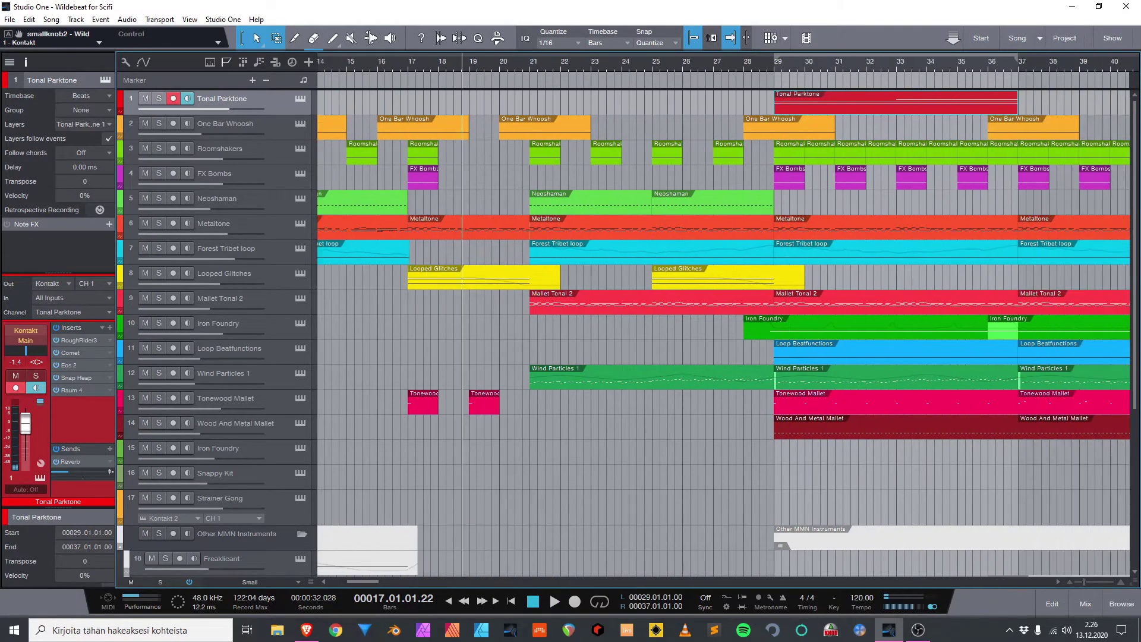
click(766, 63)
key(s)
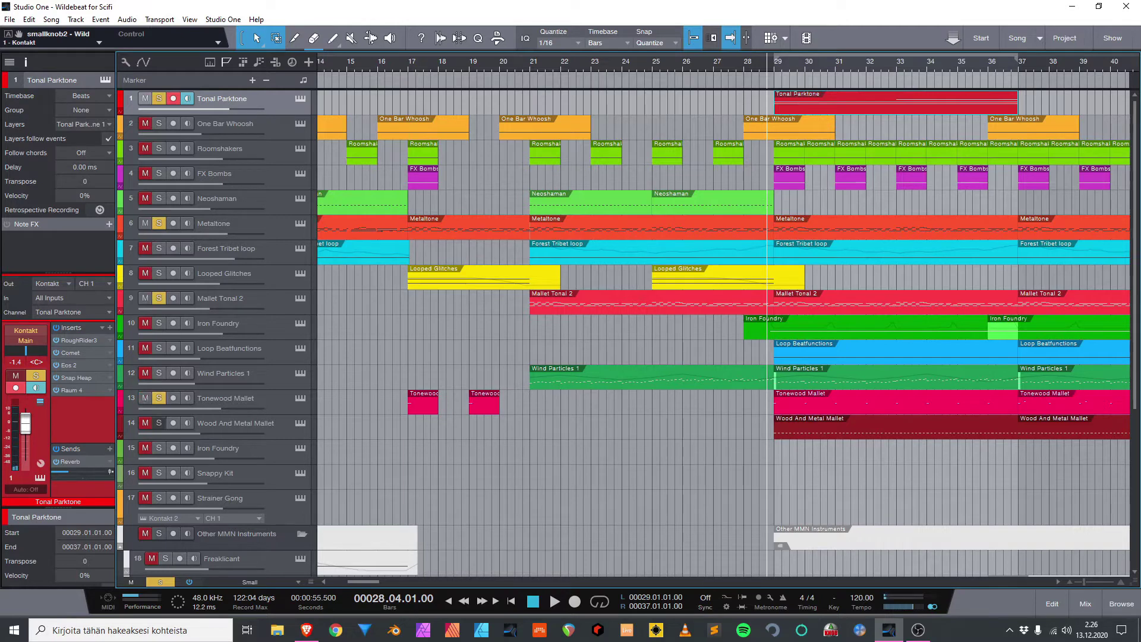
key(space)
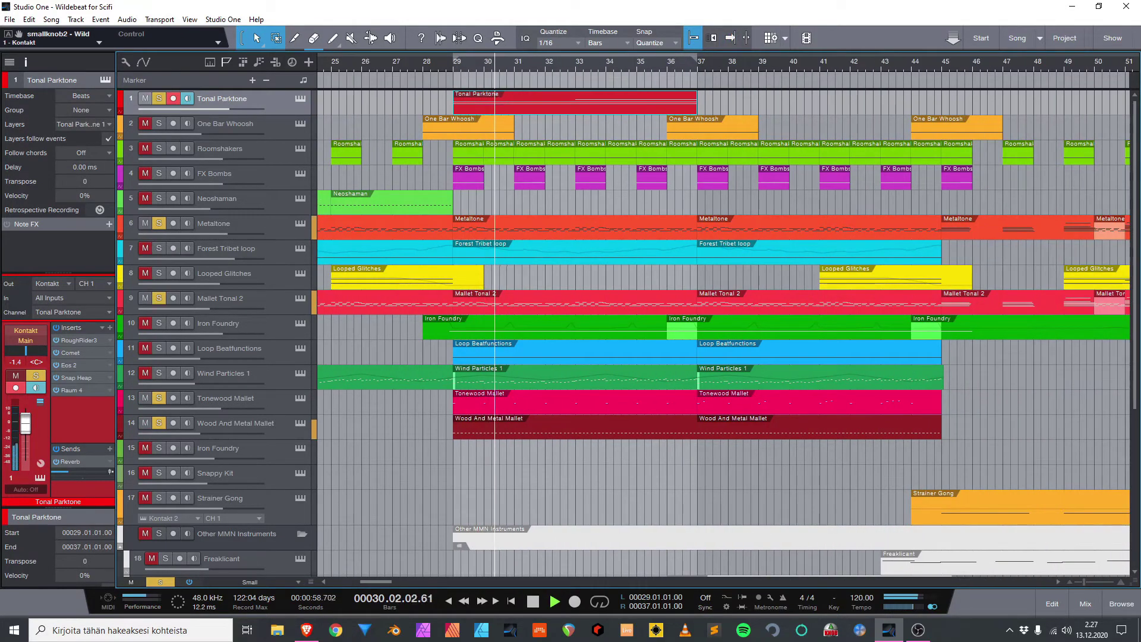
Add Pizzicato Rain and Riot Monk to the soloed tracks during playback.
scroll(594, 333, down, 5)
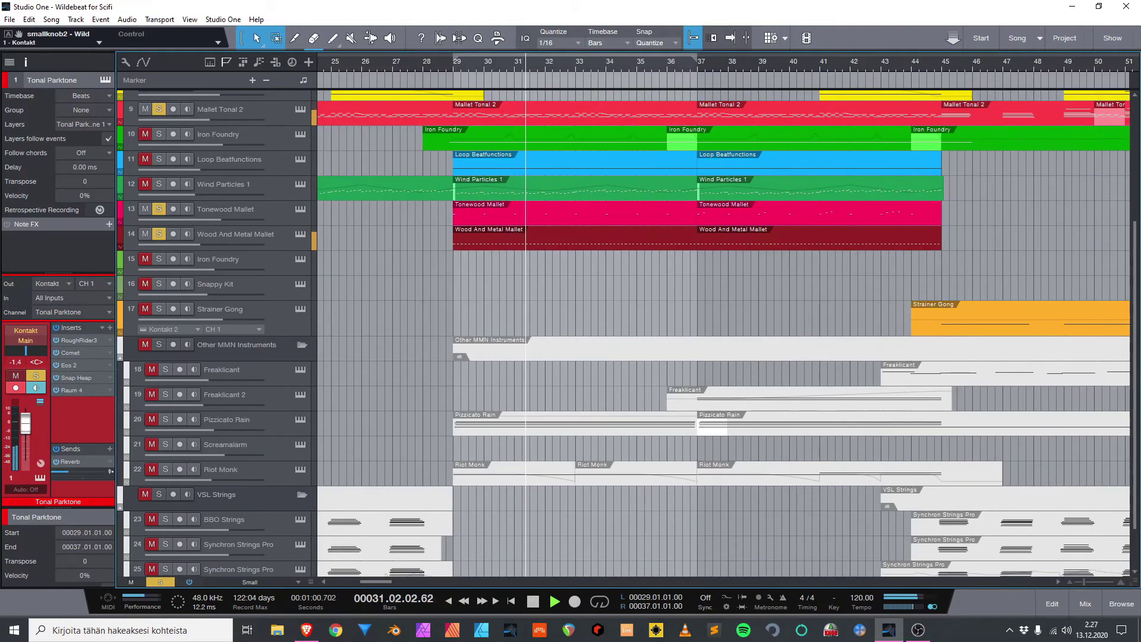
click(166, 419)
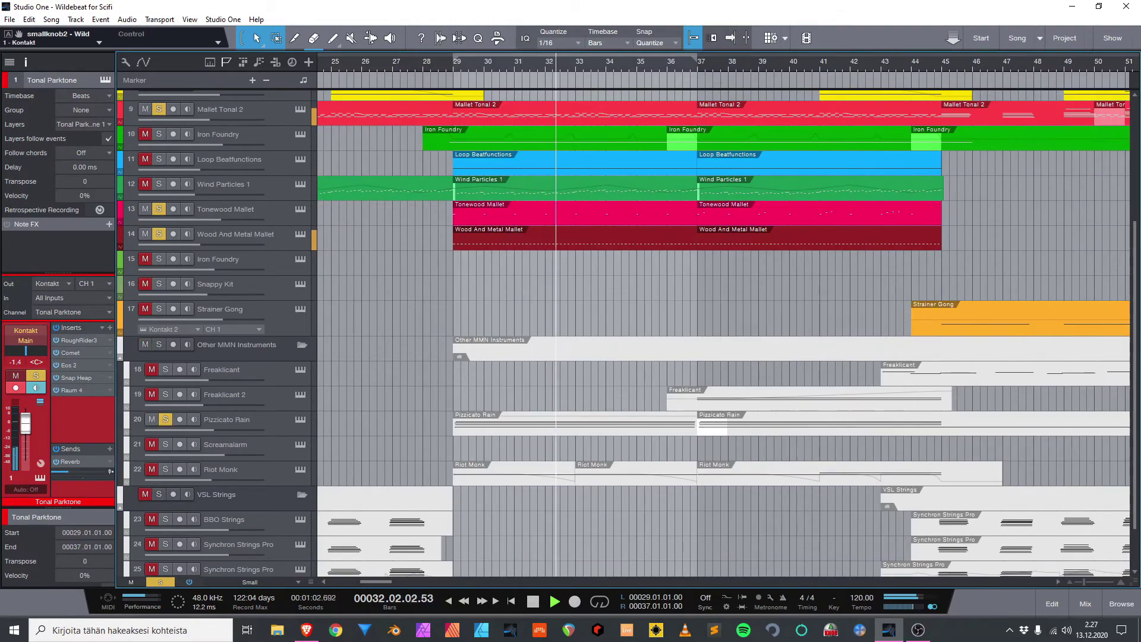
click(165, 469)
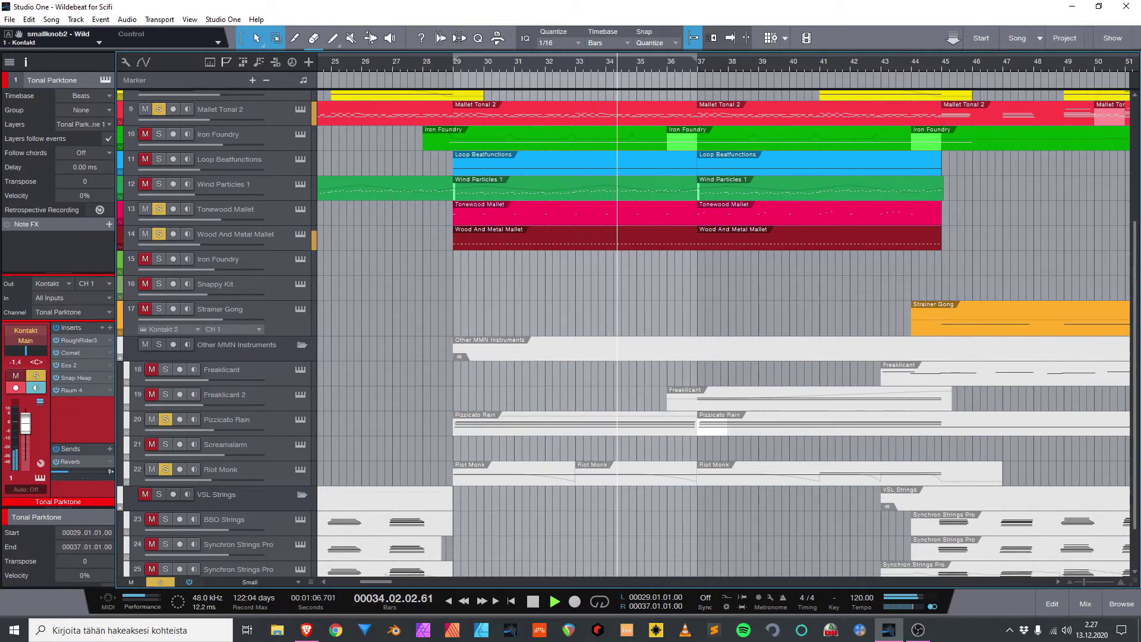
Listen to the soloed tracks together past bar 38, stop playback, and clear all solos.
scroll(594, 333, up, 3)
scroll(594, 332, up, 2)
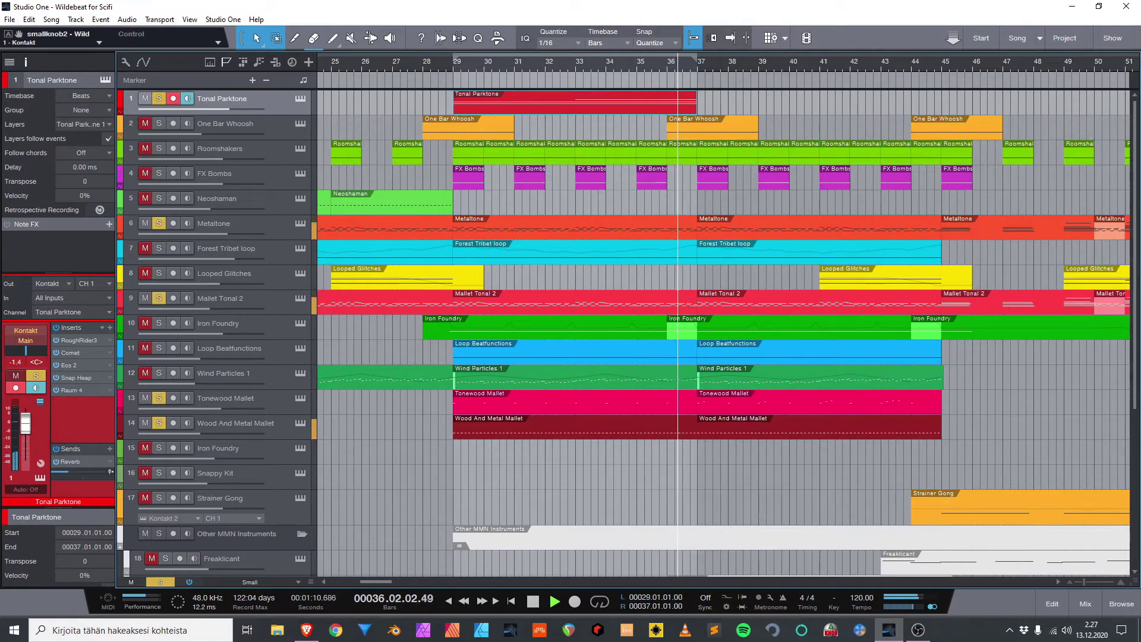
scroll(722, 315, right, 3)
scroll(723, 315, right, 3)
scroll(722, 315, down, 5)
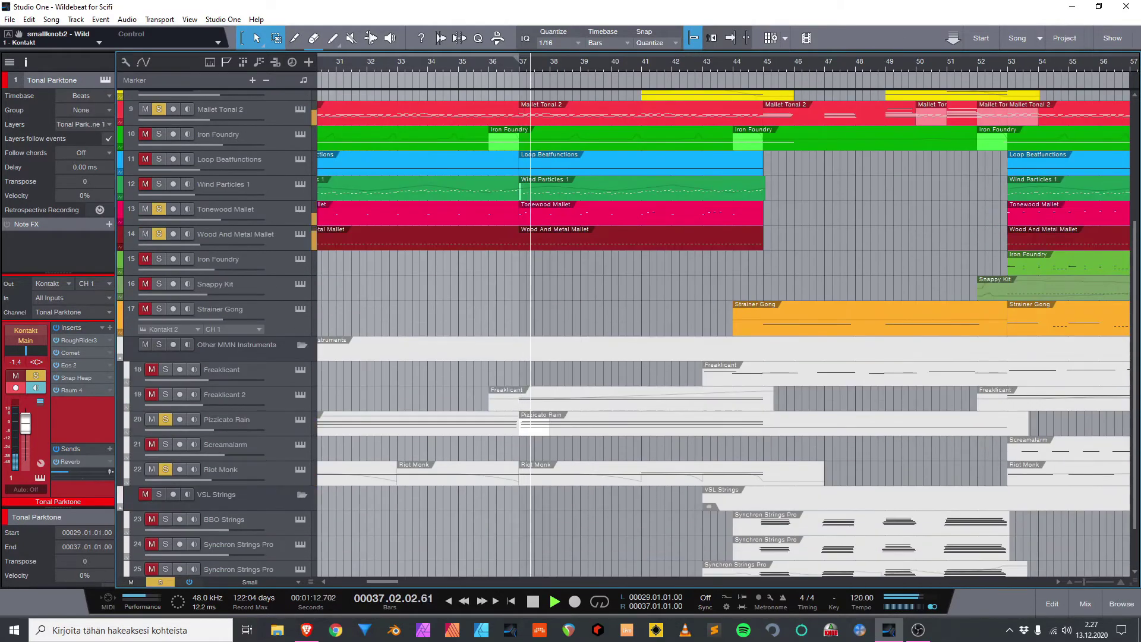
key(f)
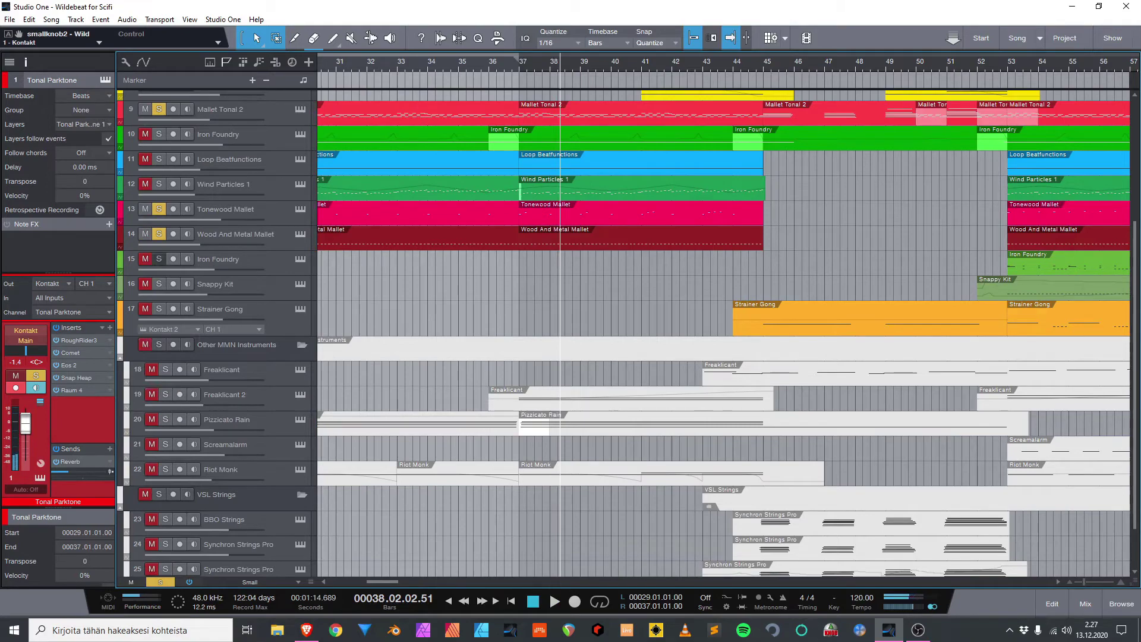
key(shift+s)
Place the playhead just before bar 5, solo and select the Roomshakers track, and start playback.
scroll(723, 315, up, 5)
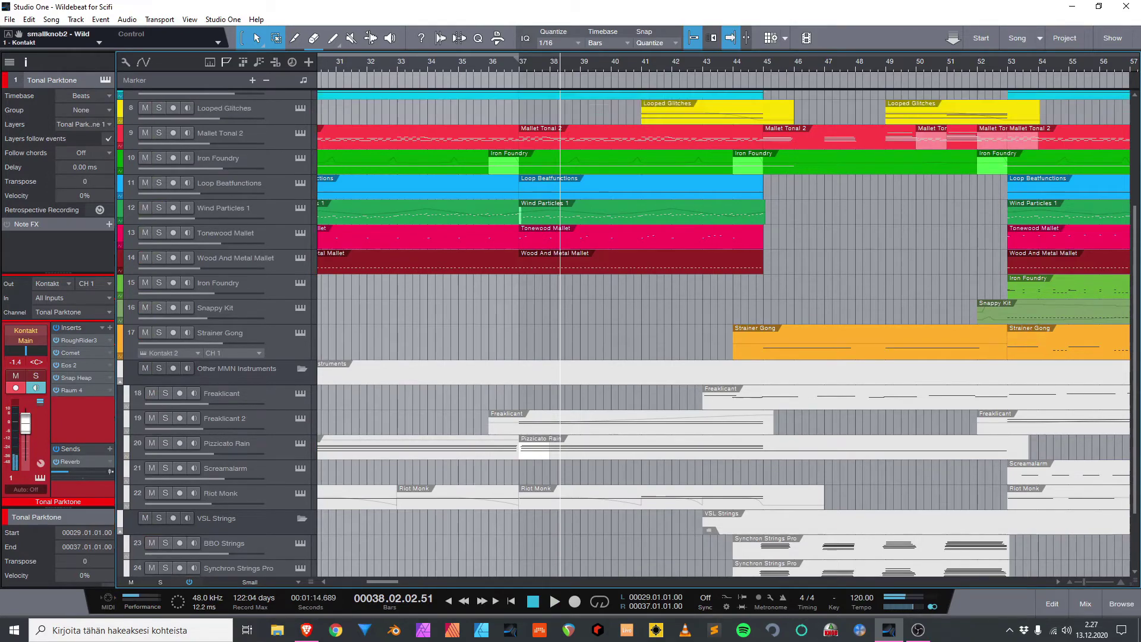
scroll(723, 315, left, 9)
scroll(723, 315, left, 11)
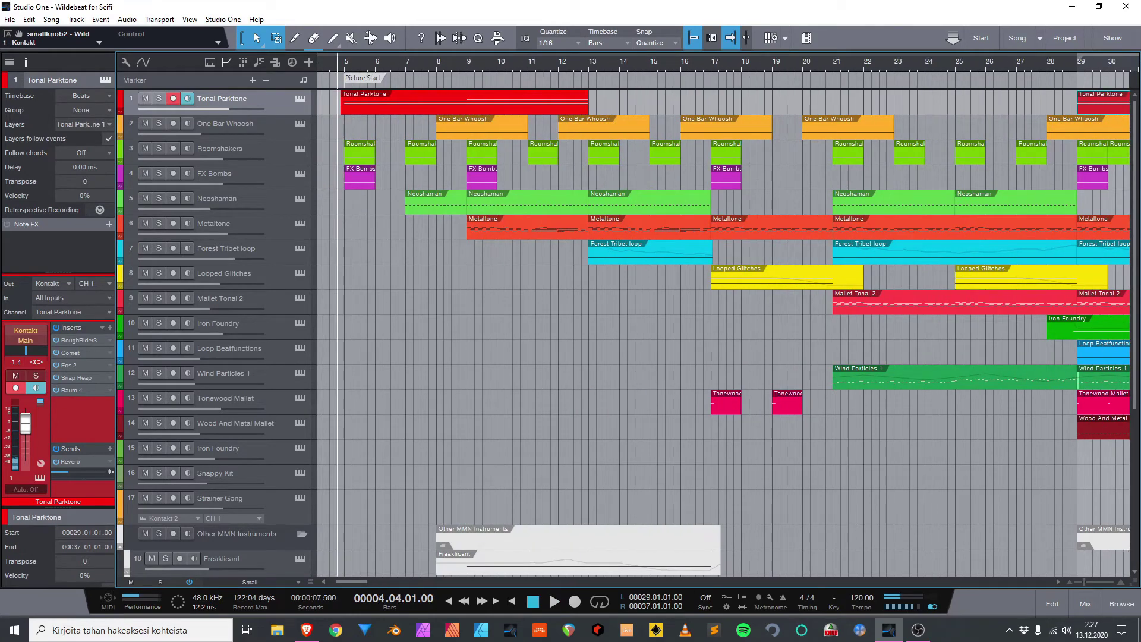
click(159, 148)
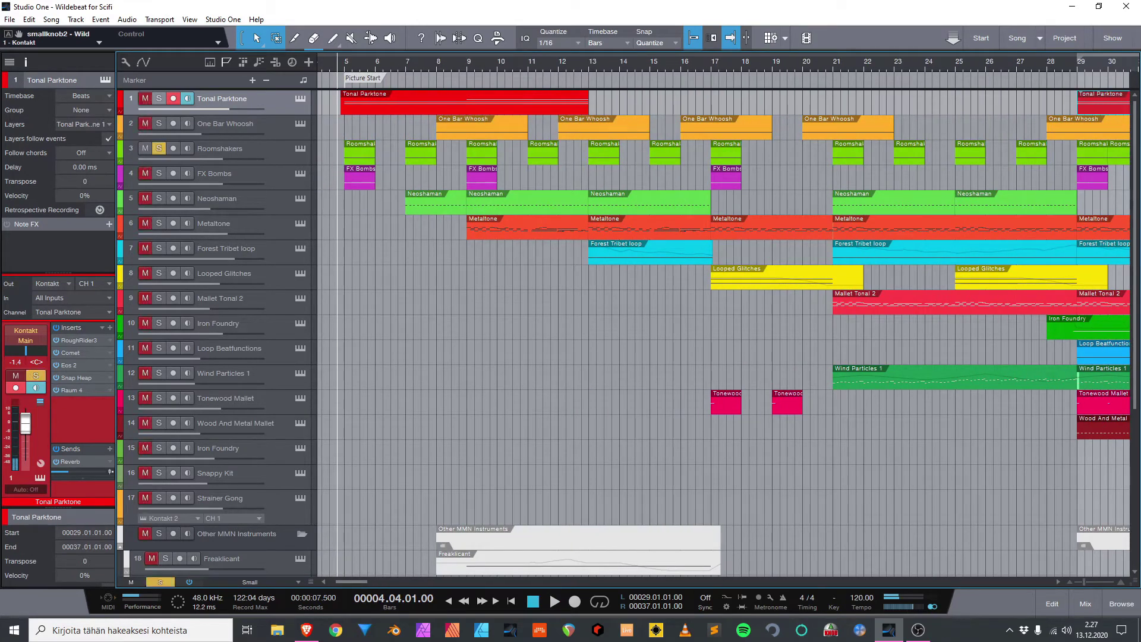
click(237, 148)
key(space)
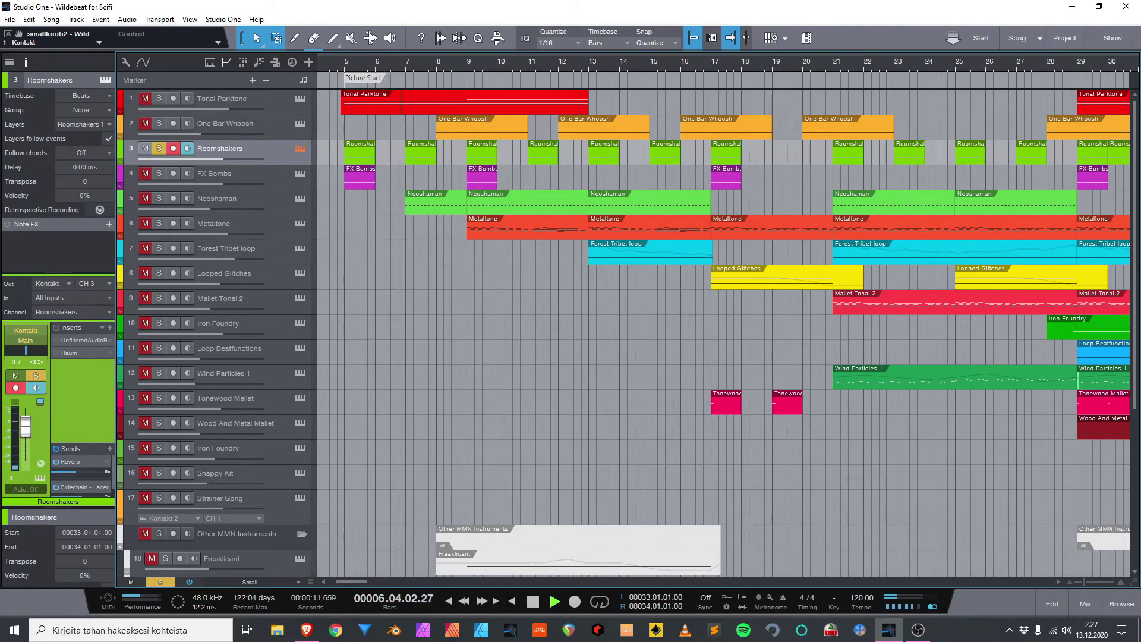
Examine the Roomshakers patch in Kontakt while playing the soloed track from just before bar 5.
key(F11)
scroll(859, 323, down, 3)
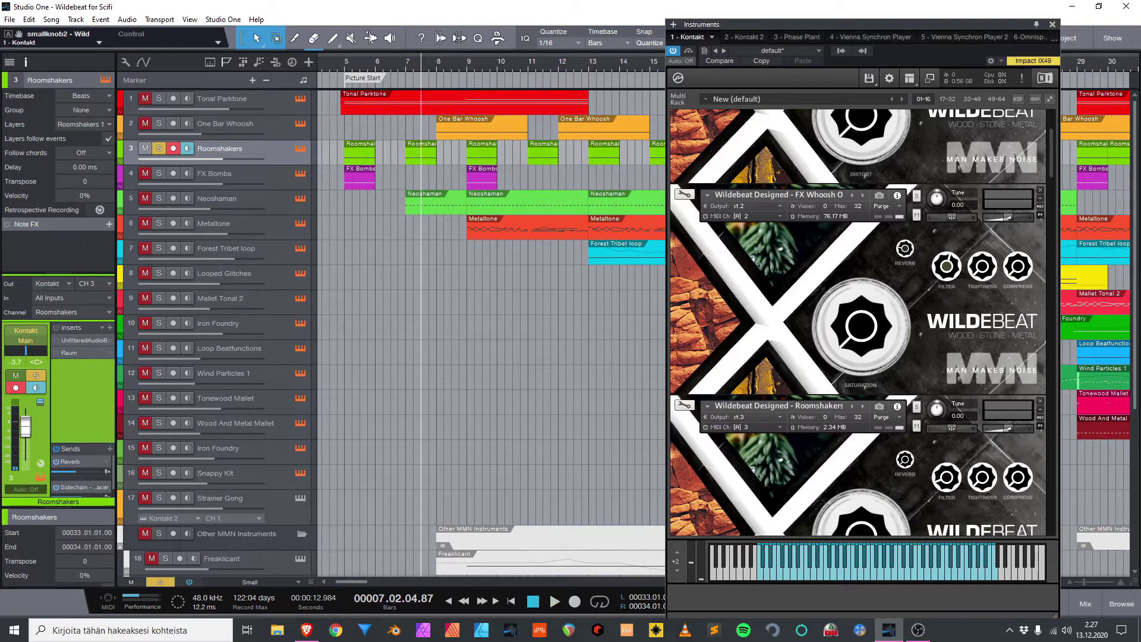
scroll(946, 266, down, 5)
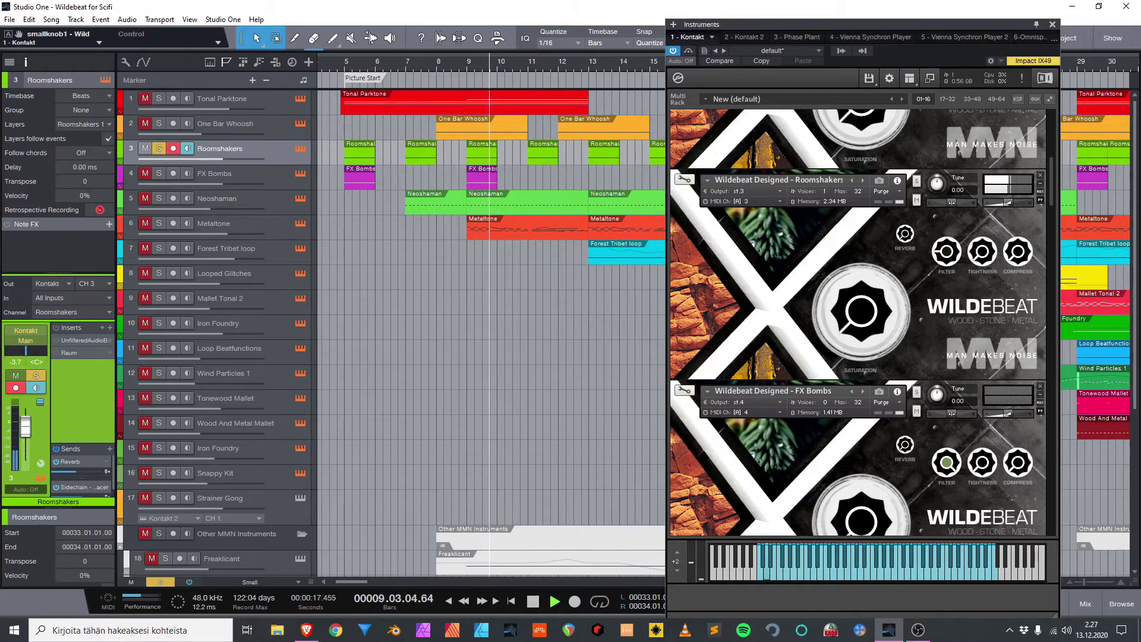
key(space)
key(space)
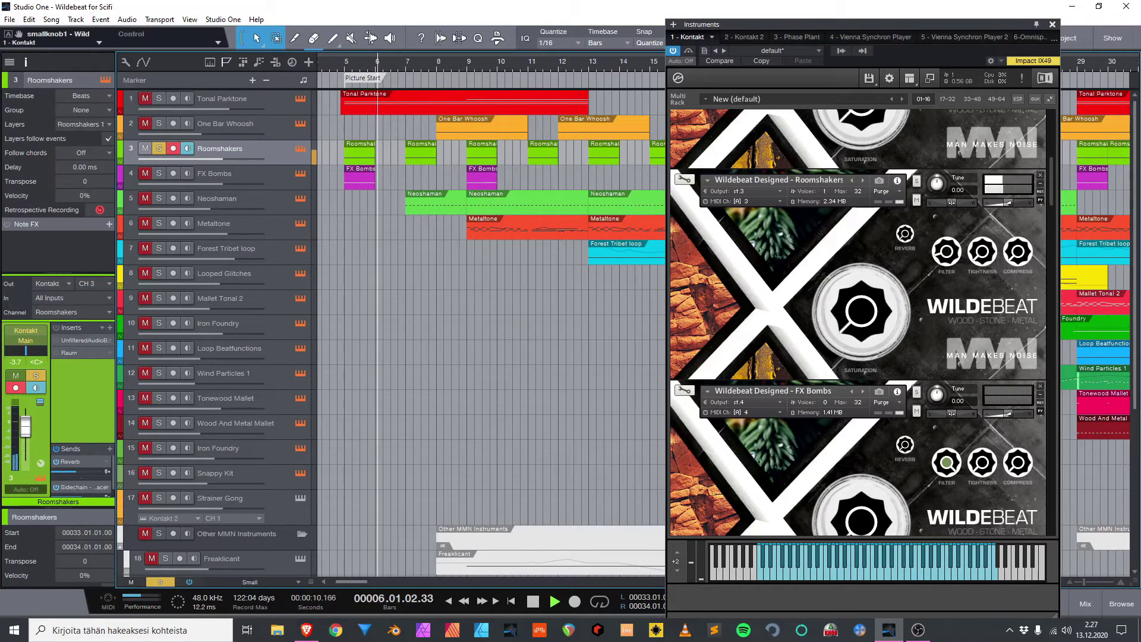
Review the Roomshakers track's Bass-Mint and Raum inserts during playback, with Raum enabled, and close the effect window.
key(F11)
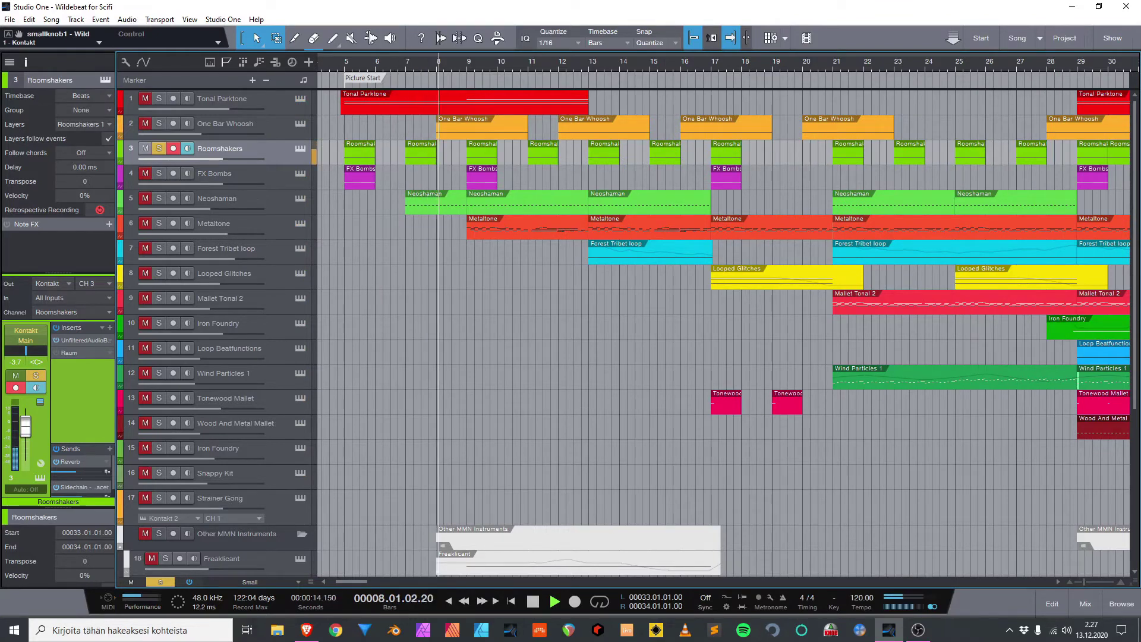
key(F11)
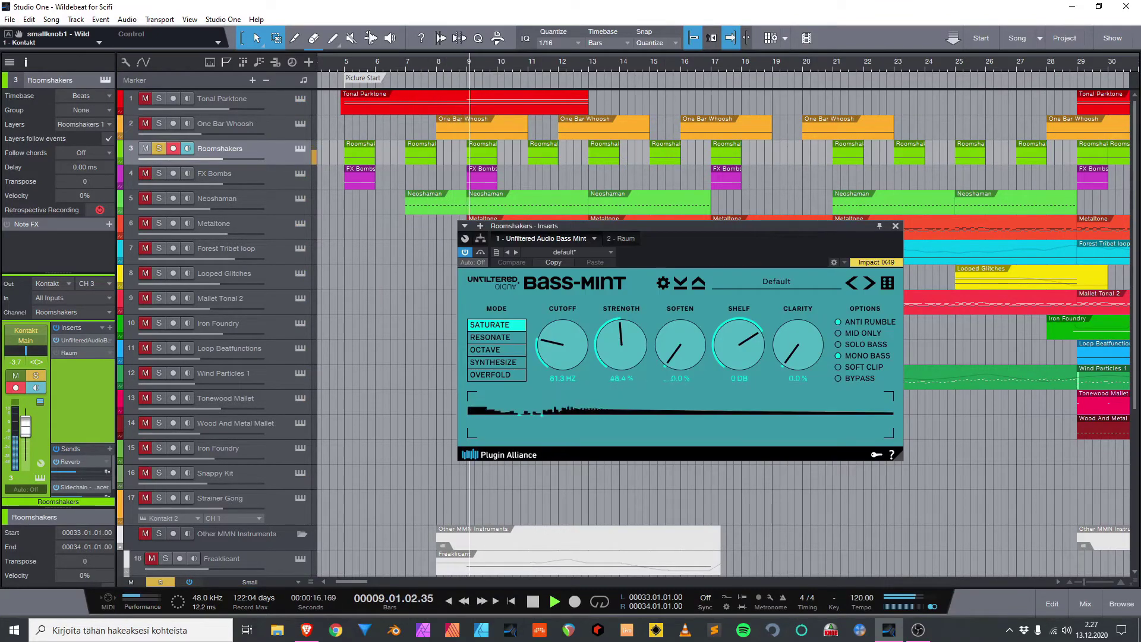
click(57, 353)
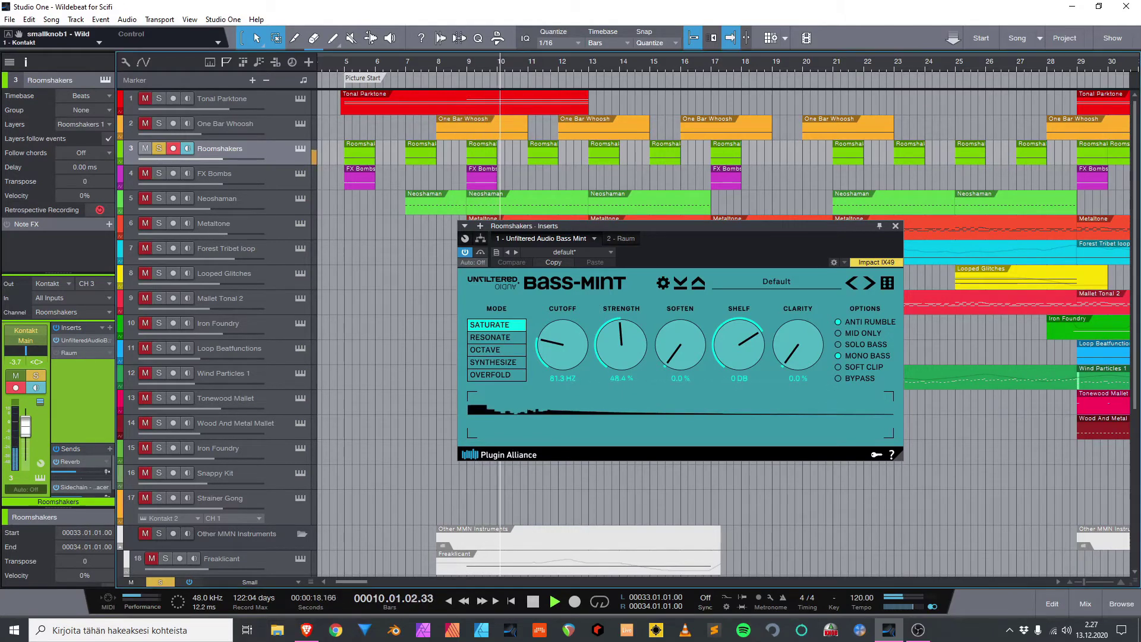
double_click(69, 353)
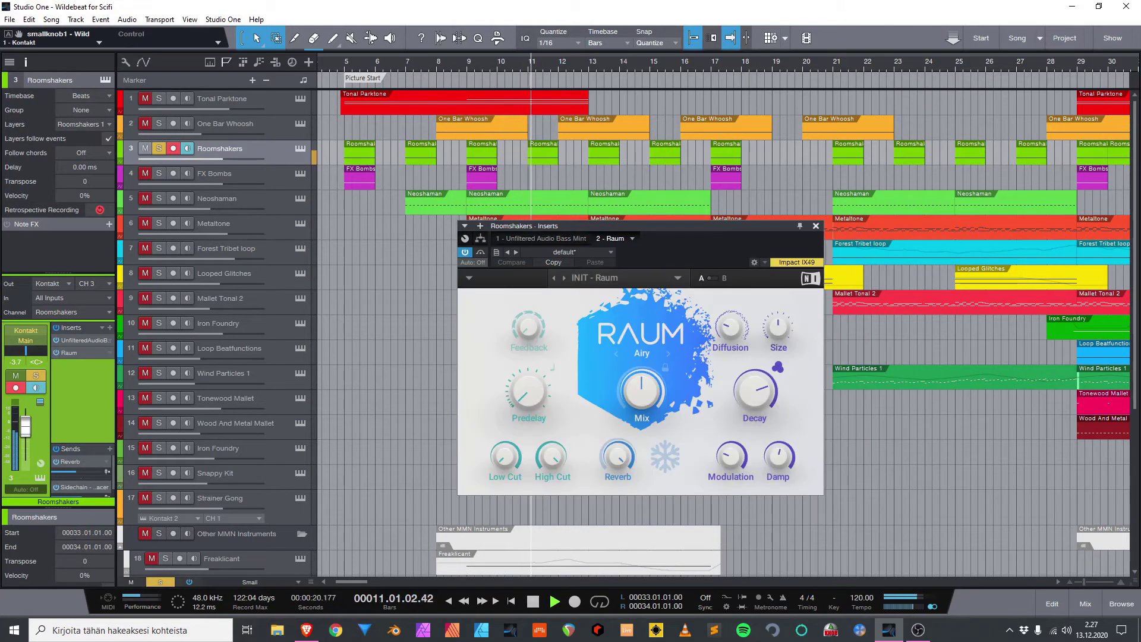
click(816, 226)
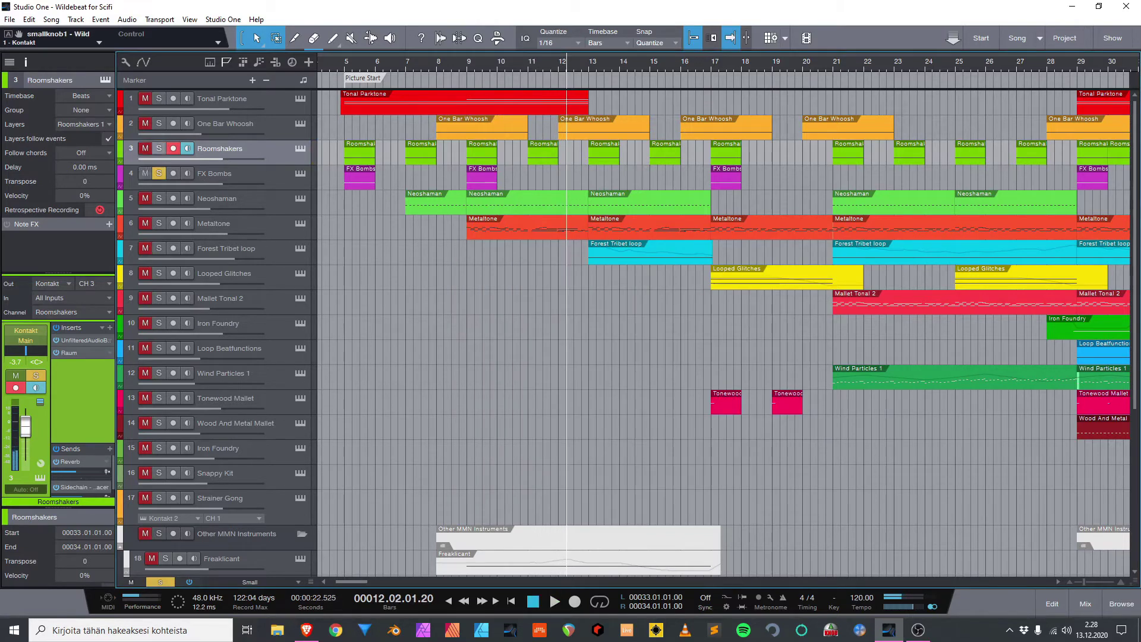
Select the soloed FX Bombs track and audition it twice from just before bar 5.
click(237, 173)
key(Home)
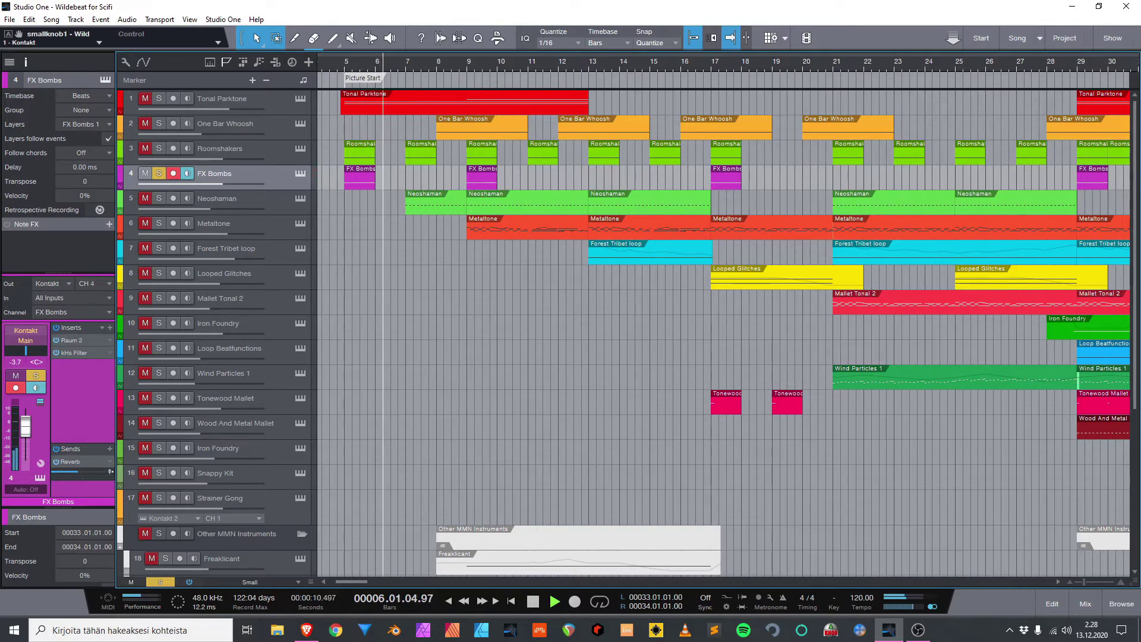
key(space)
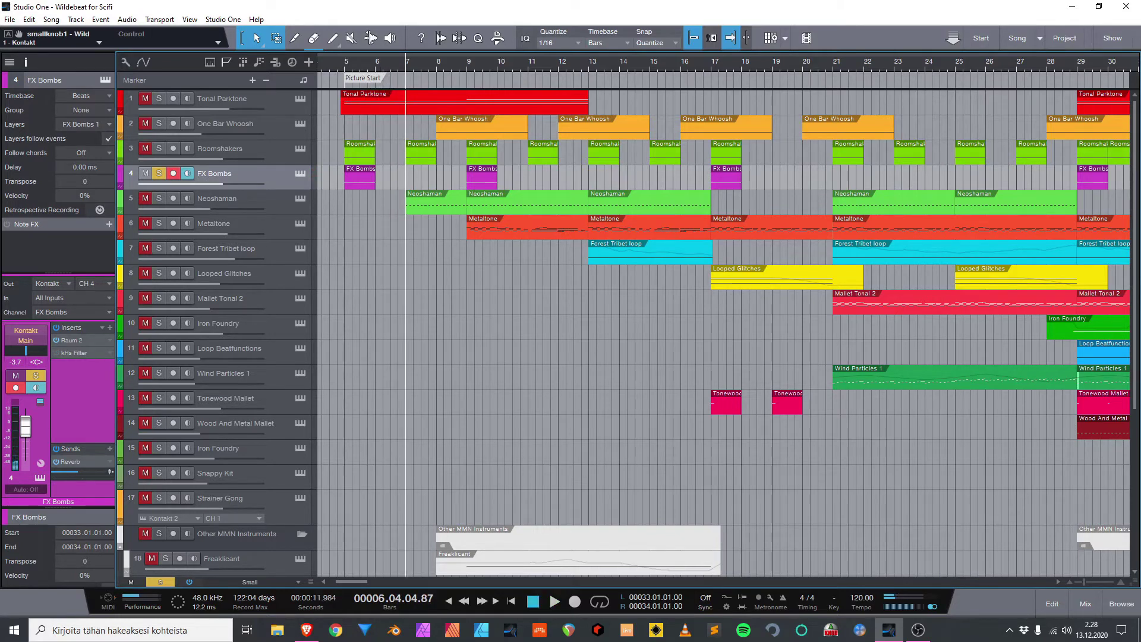
key(space)
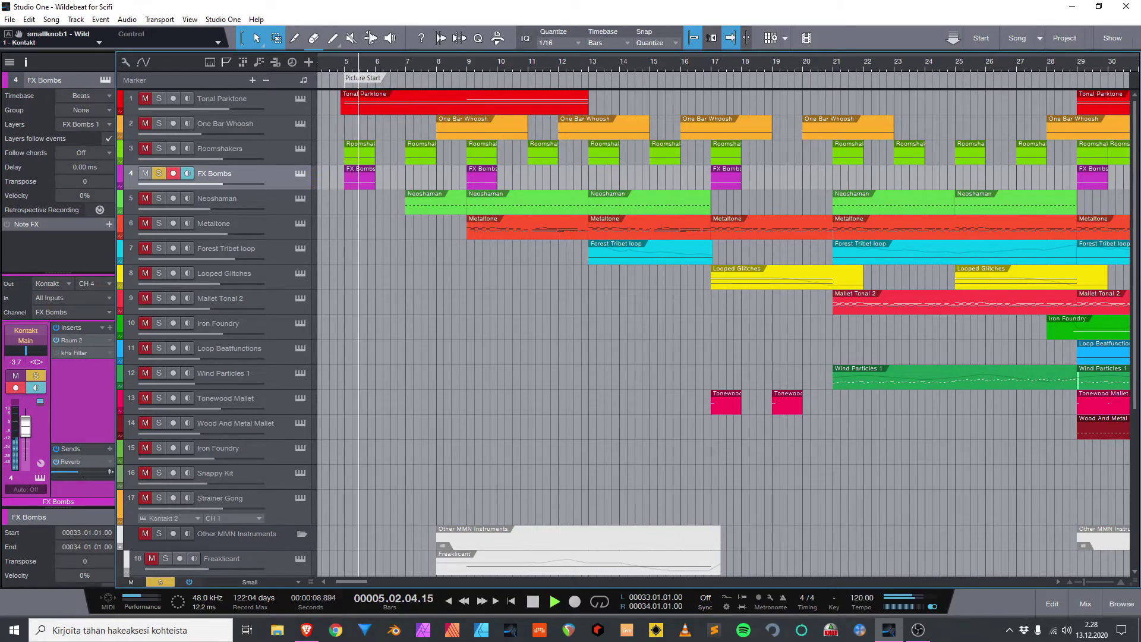
key(space)
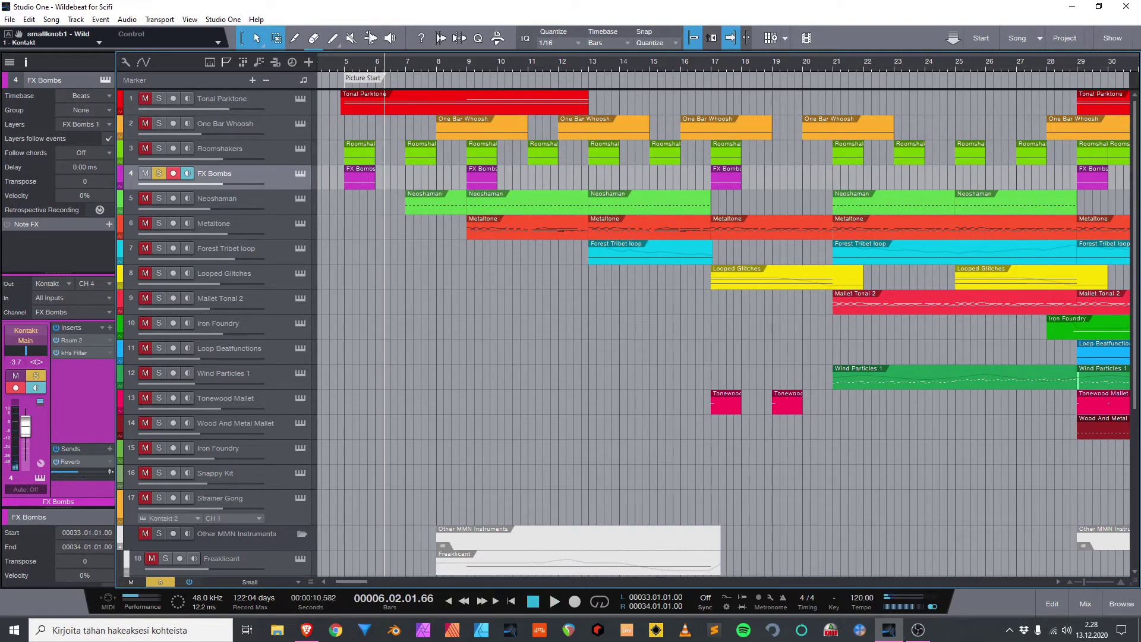
Add Roomshakers to the solo, listen to it together with FX Bombs, stop playback, and clear the solos.
key(space)
click(158, 148)
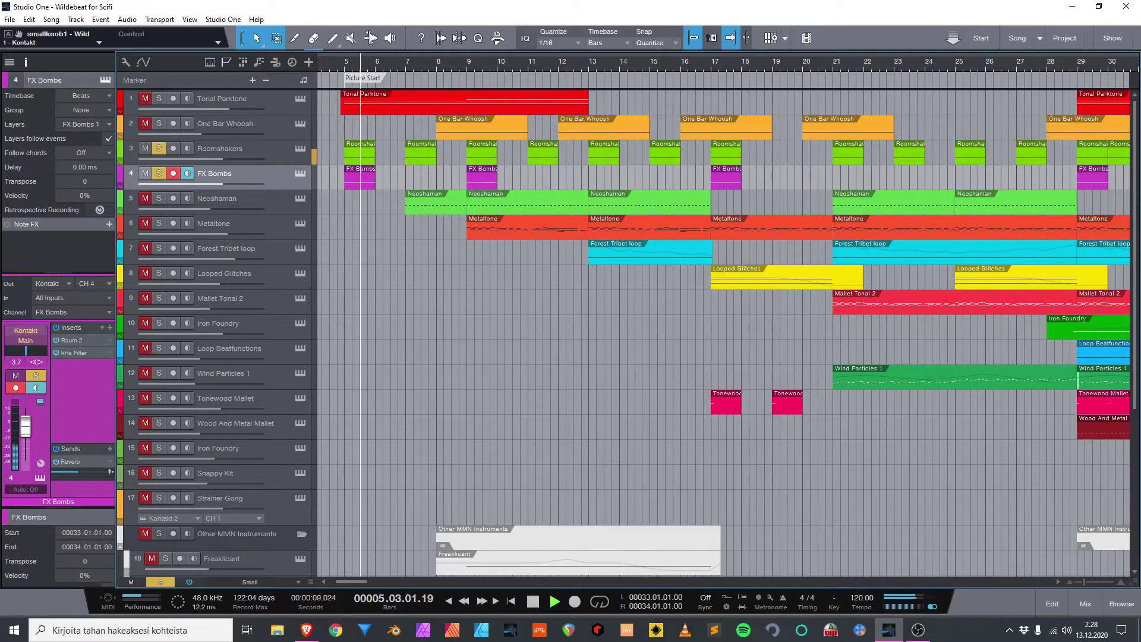
key(space)
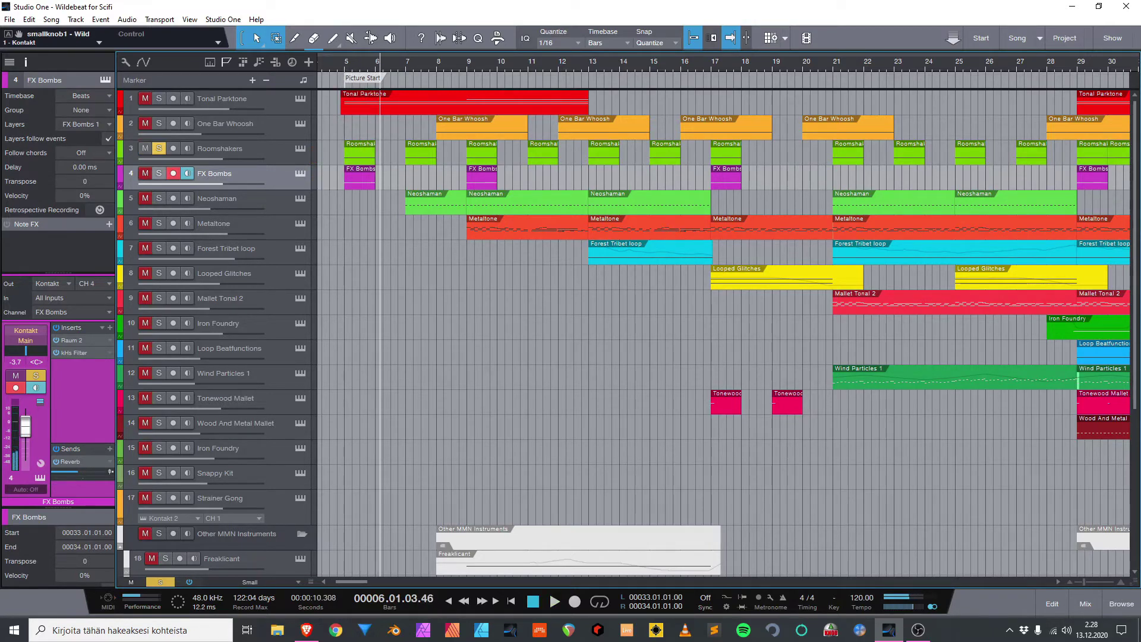
click(158, 148)
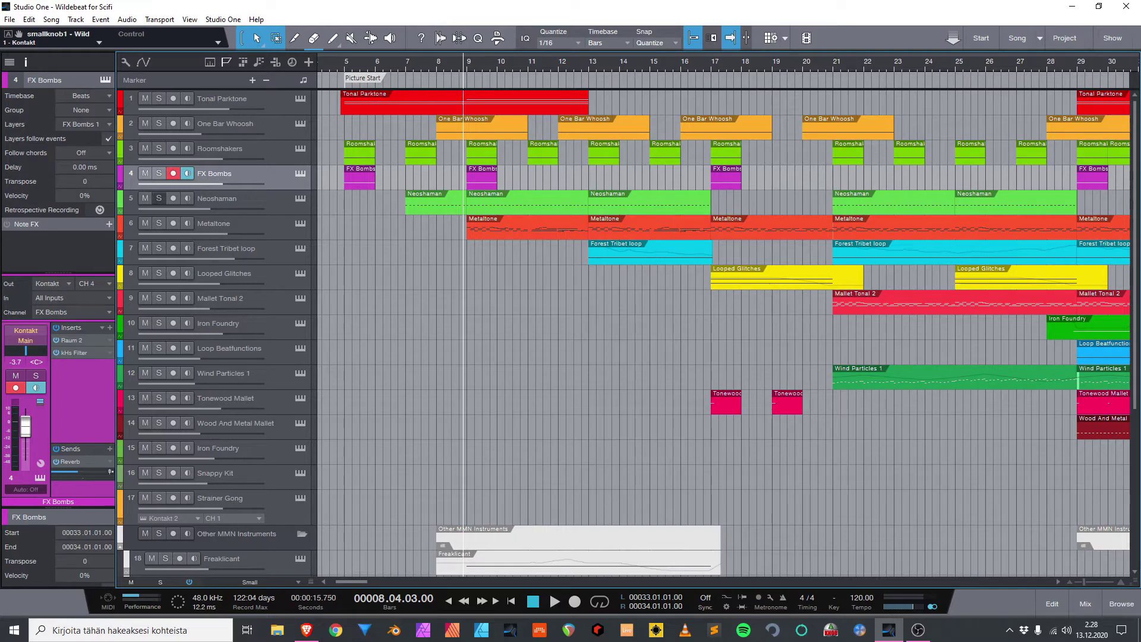
Solo the Neoshaman track, play it from just before bar 9, and examine its Perc NeoShaman patch in Kontakt.
key(Down)
key(s)
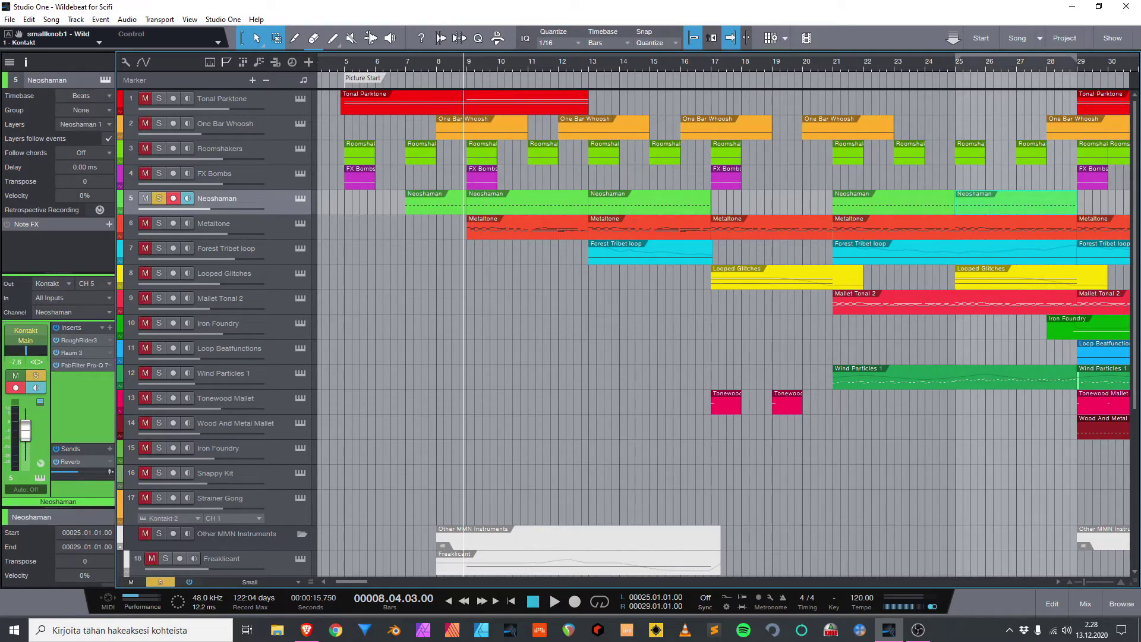
click(300, 198)
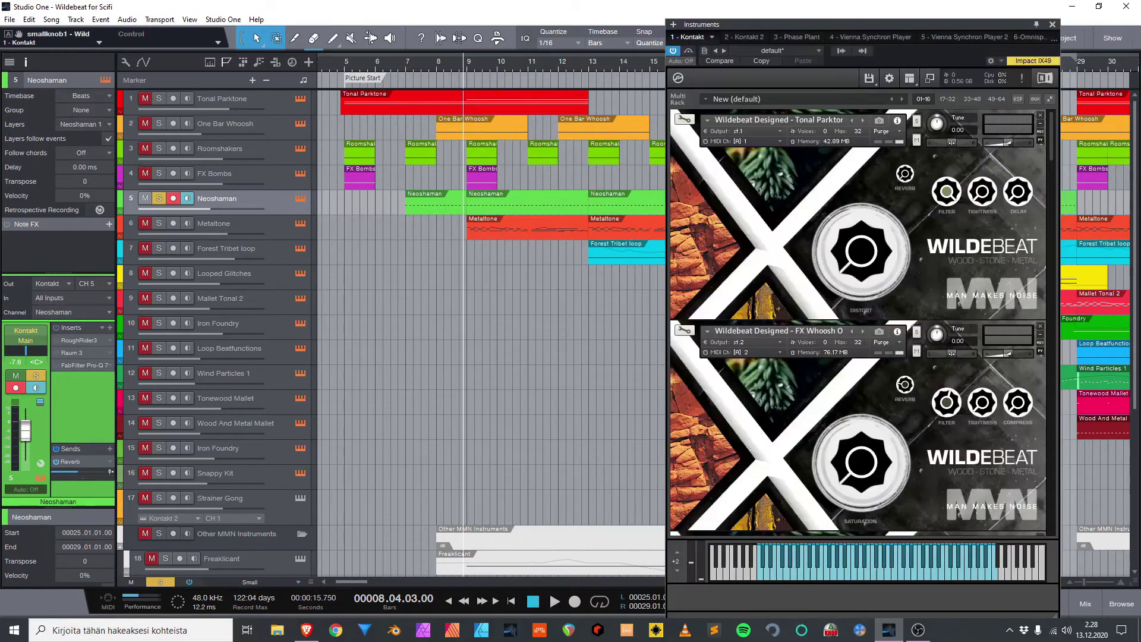
scroll(858, 323, down, 10)
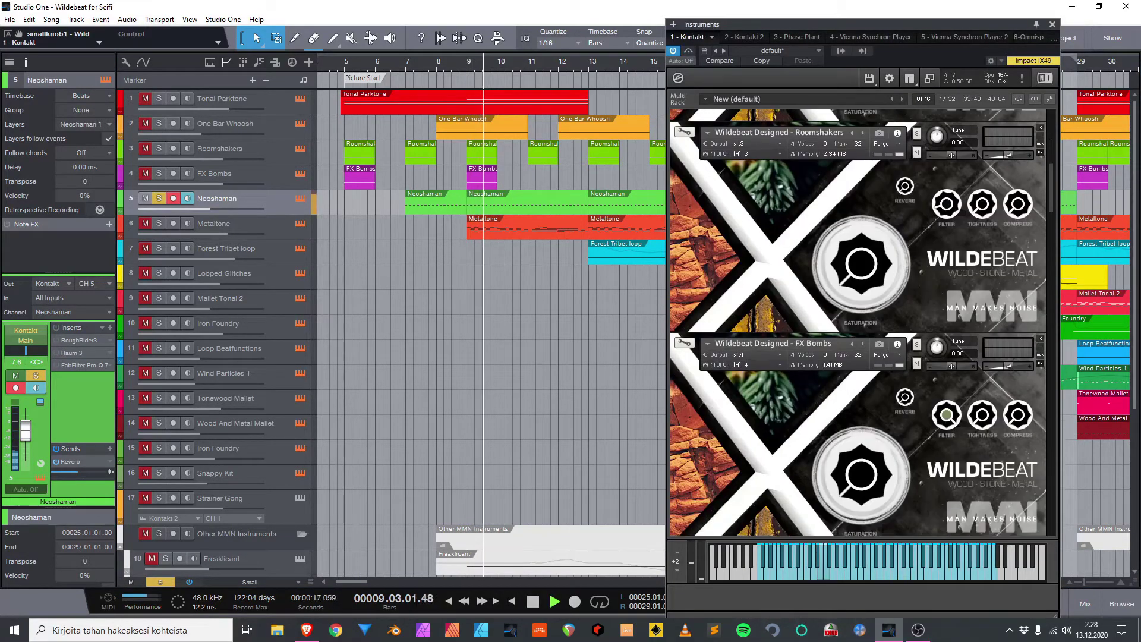
scroll(858, 323, down, 3)
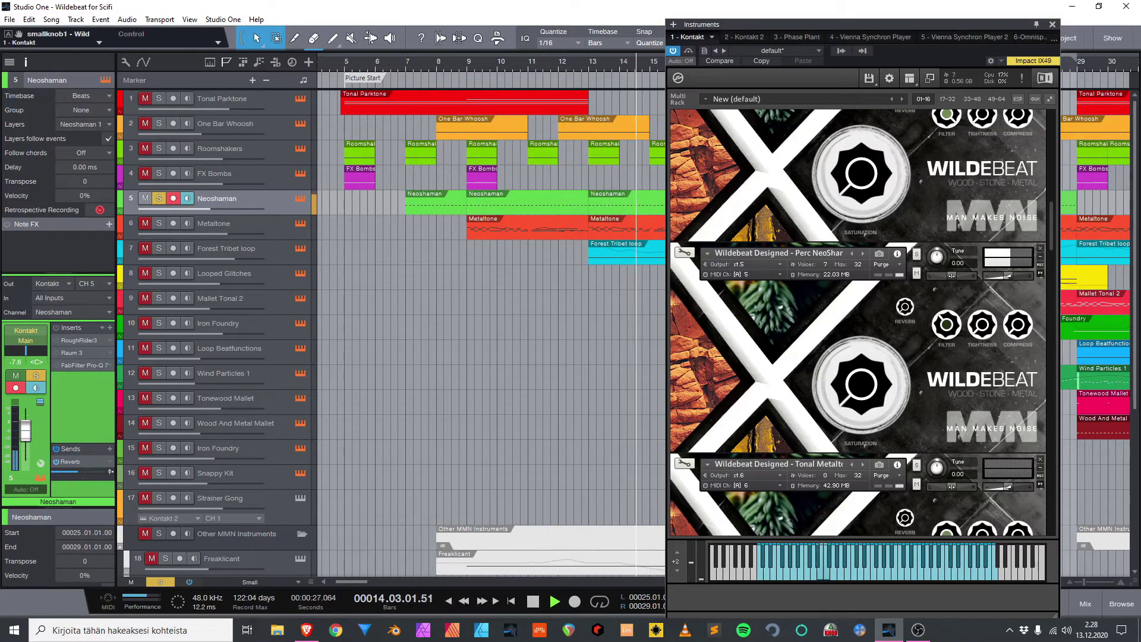
key(Escape)
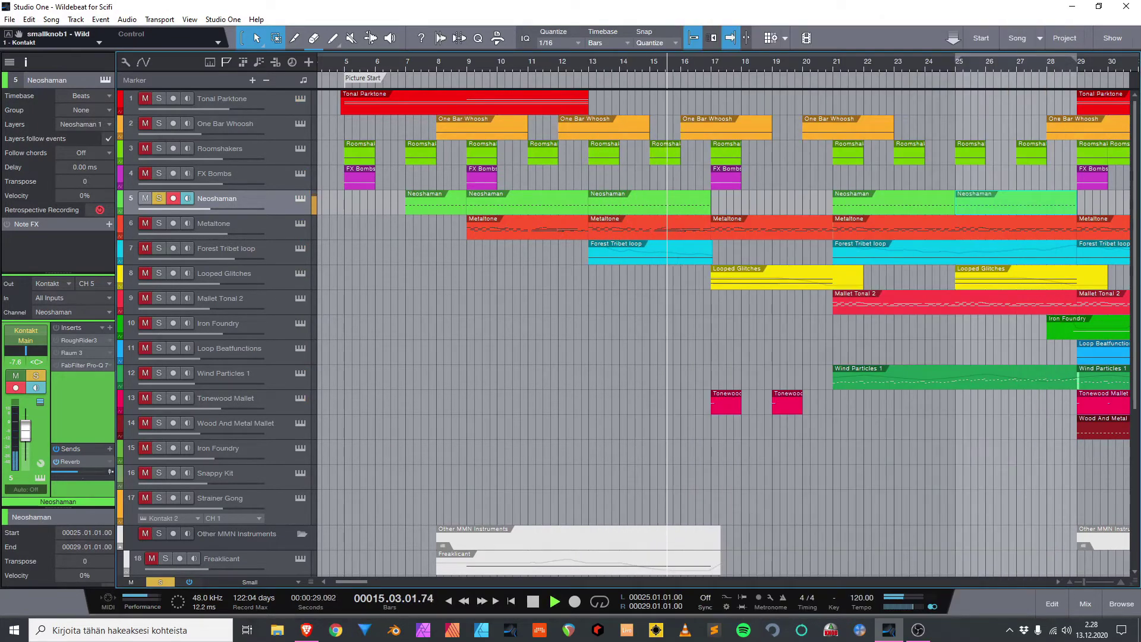
key(space)
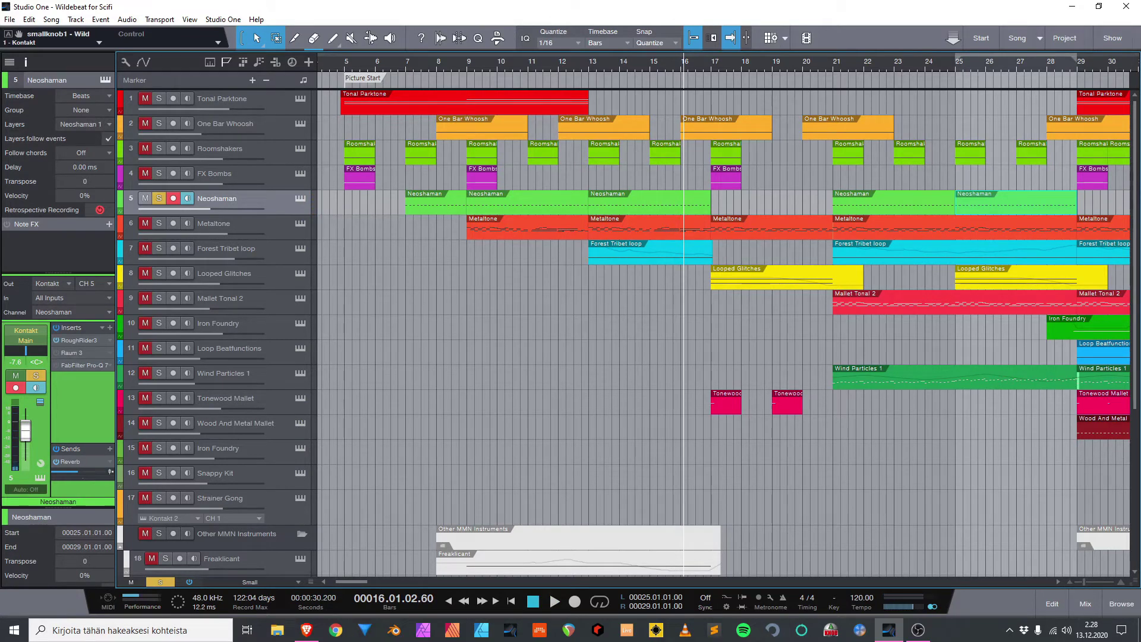
Replay Neoshaman from just before bar 9, review its RoughRider3, Raum 3, and FabFilter Pro-Q inserts, and clear the solo after stopping.
click(456, 62)
key(space)
double_click(79, 340)
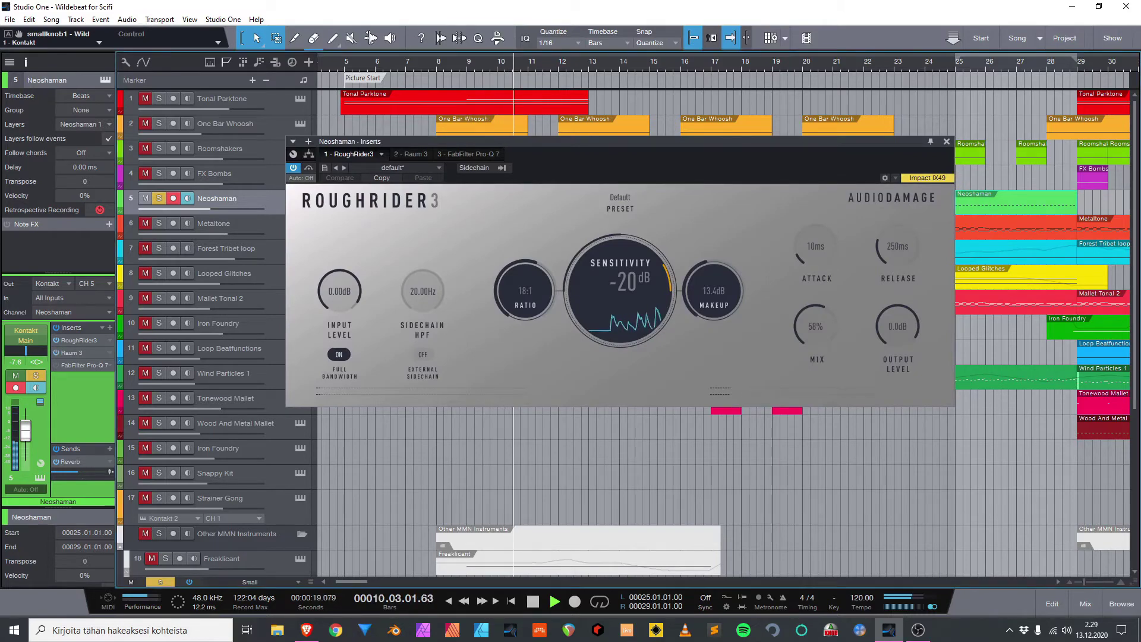
click(411, 153)
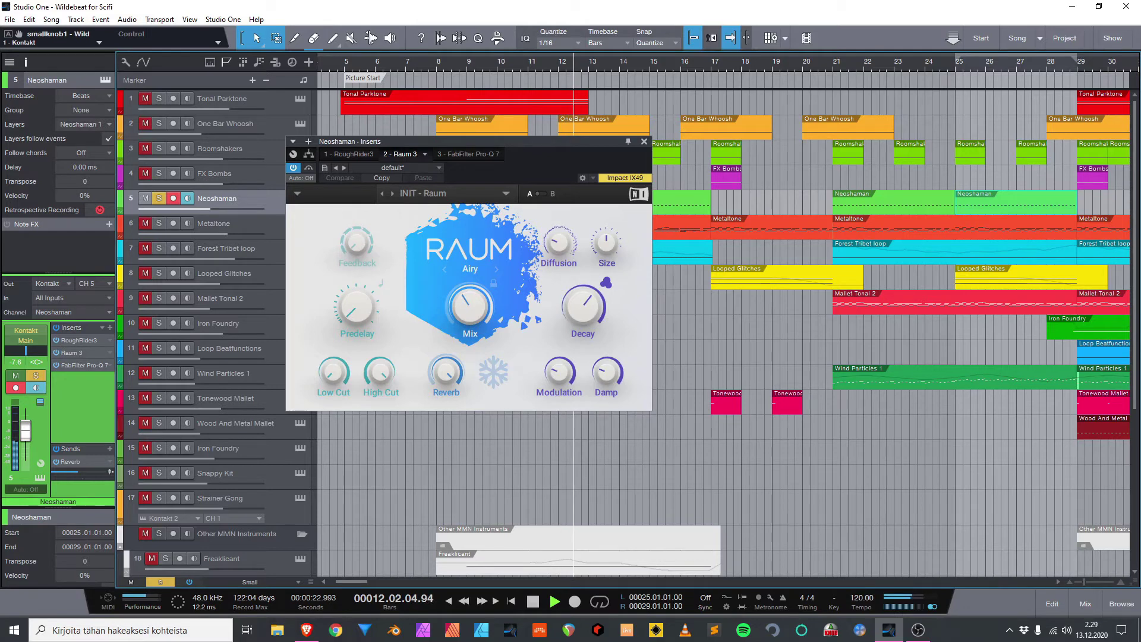
click(468, 154)
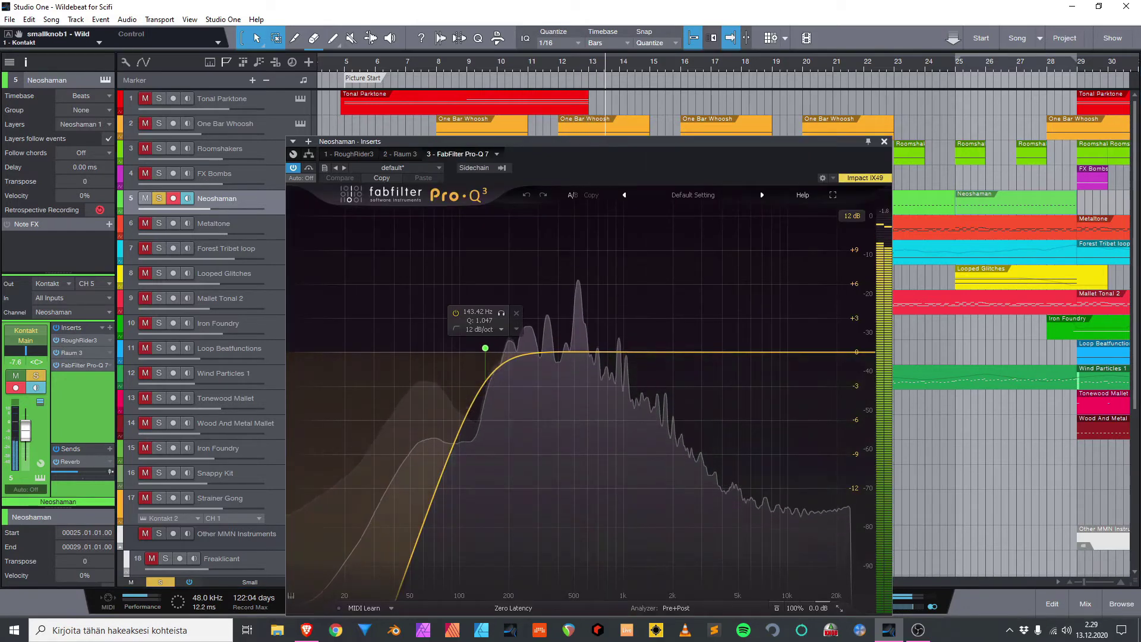
click(884, 141)
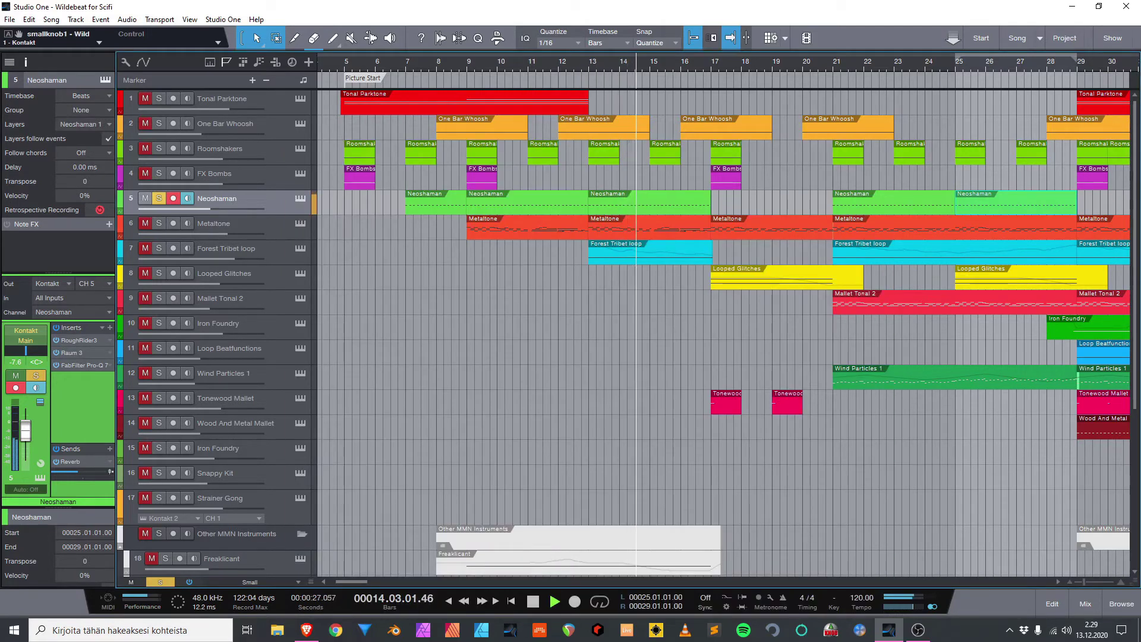
key(space)
key(s)
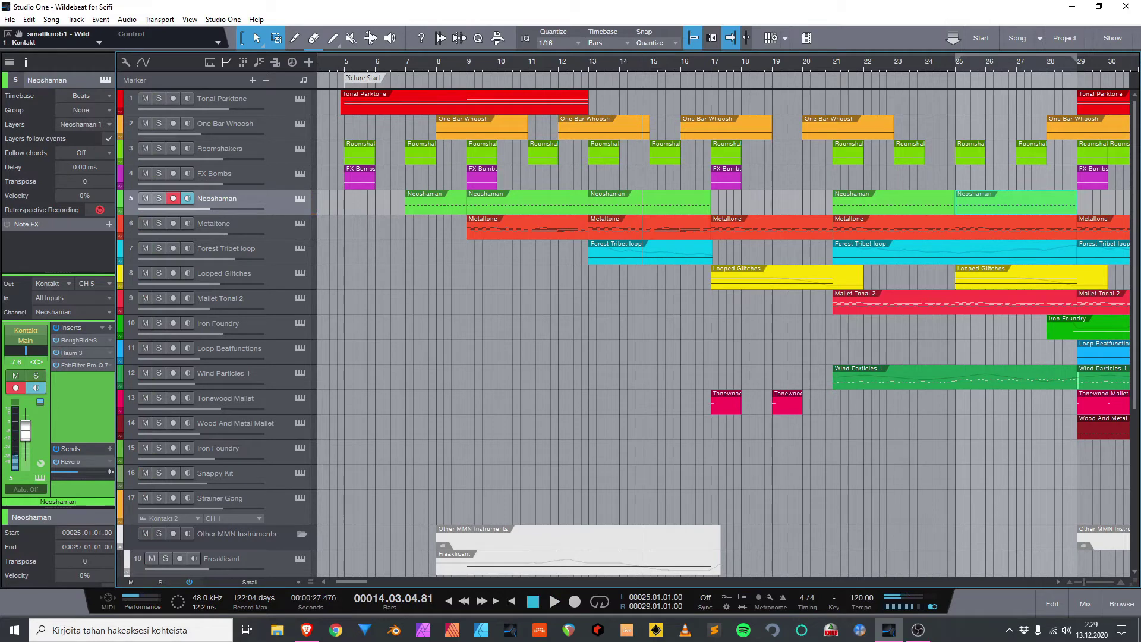
Solo the Forest Tribet loop track, play it from just before bar 13, and examine its loop patch in Kontakt.
click(159, 248)
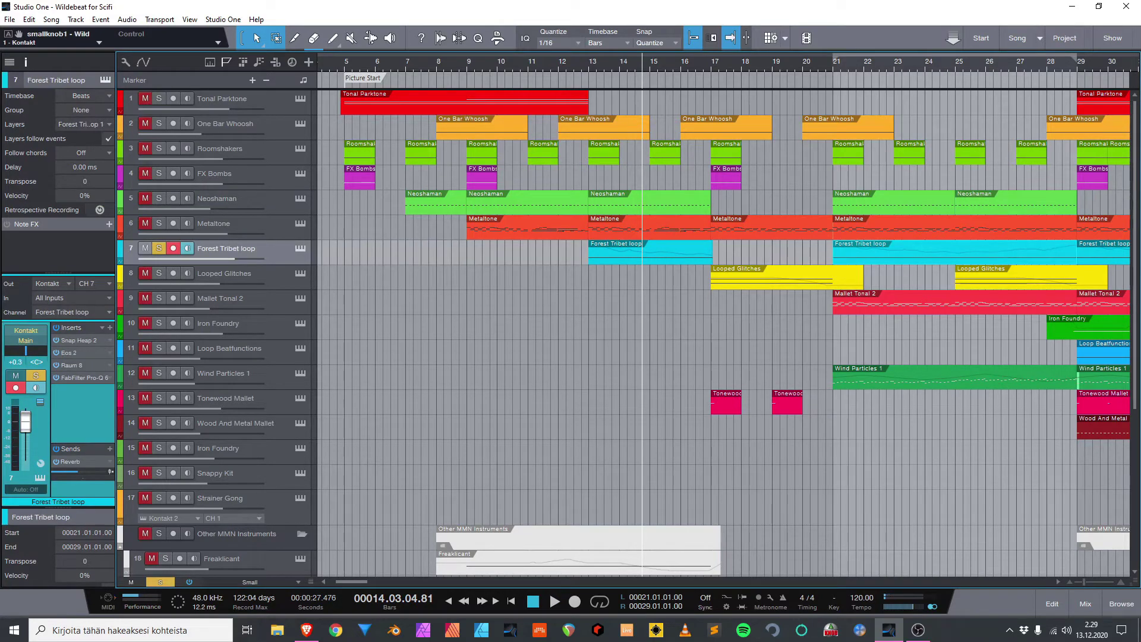
key(space)
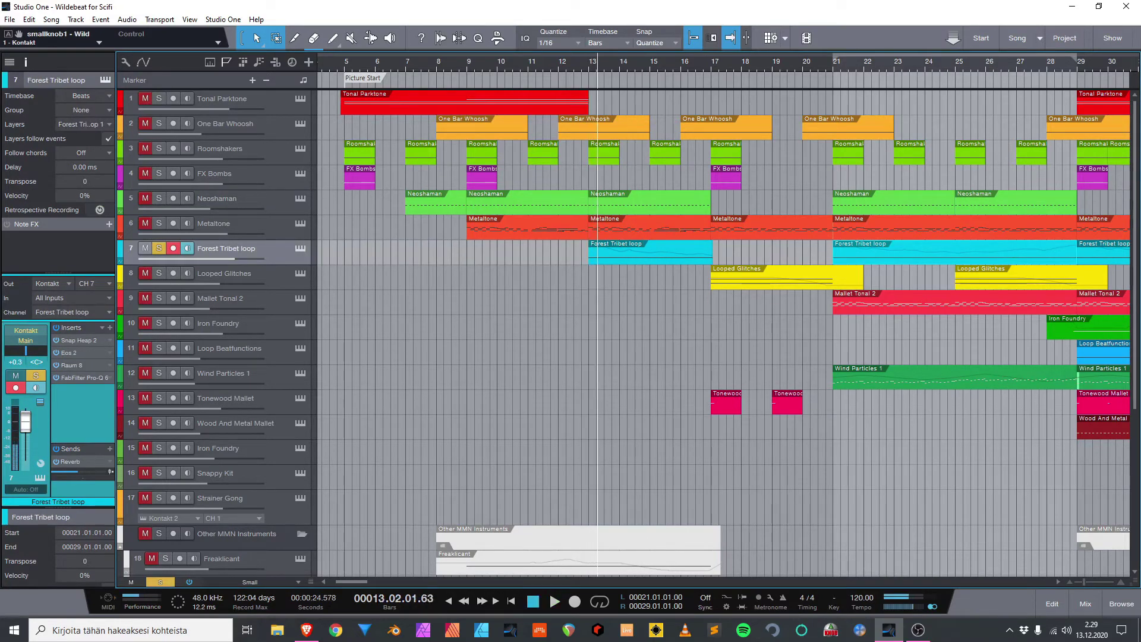
click(300, 248)
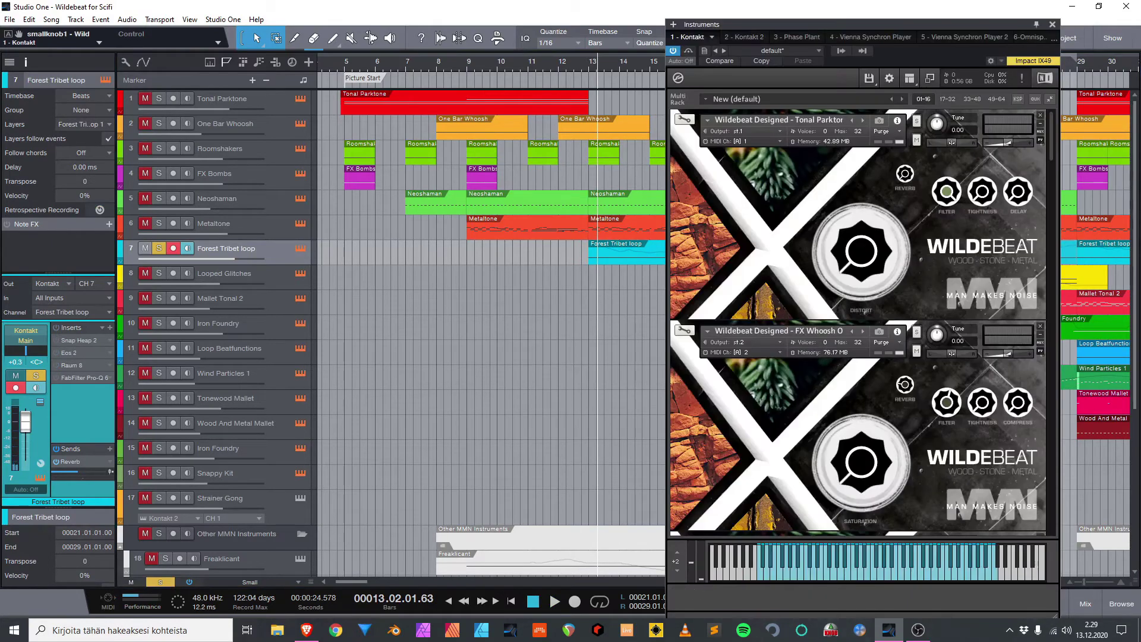
scroll(858, 323, down, 3)
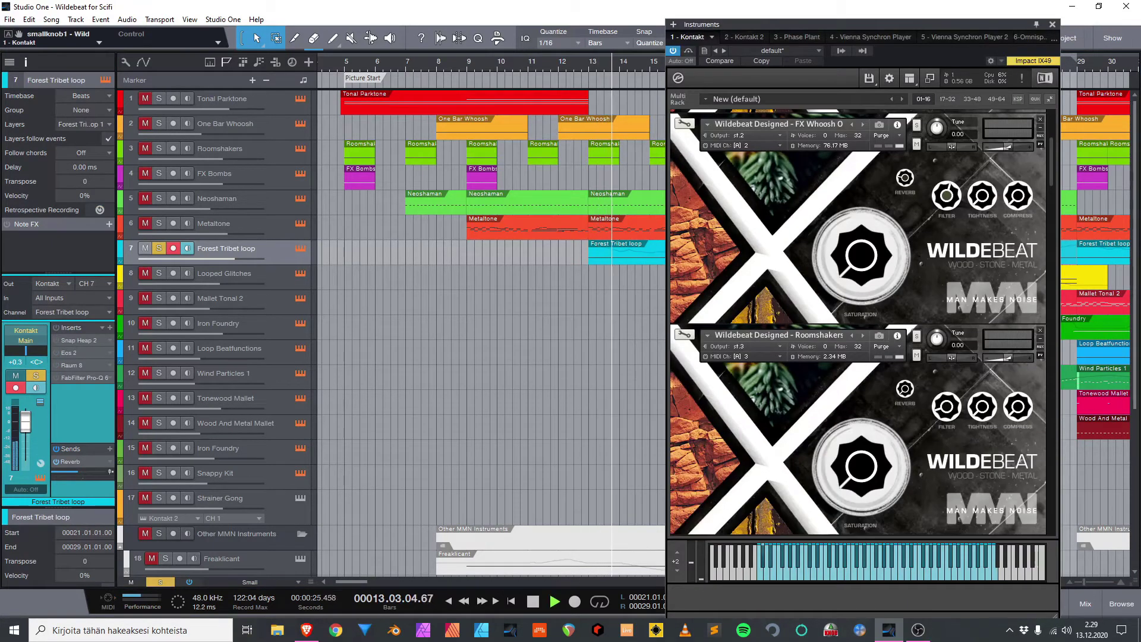
scroll(858, 323, down, 3)
scroll(858, 323, down, 6)
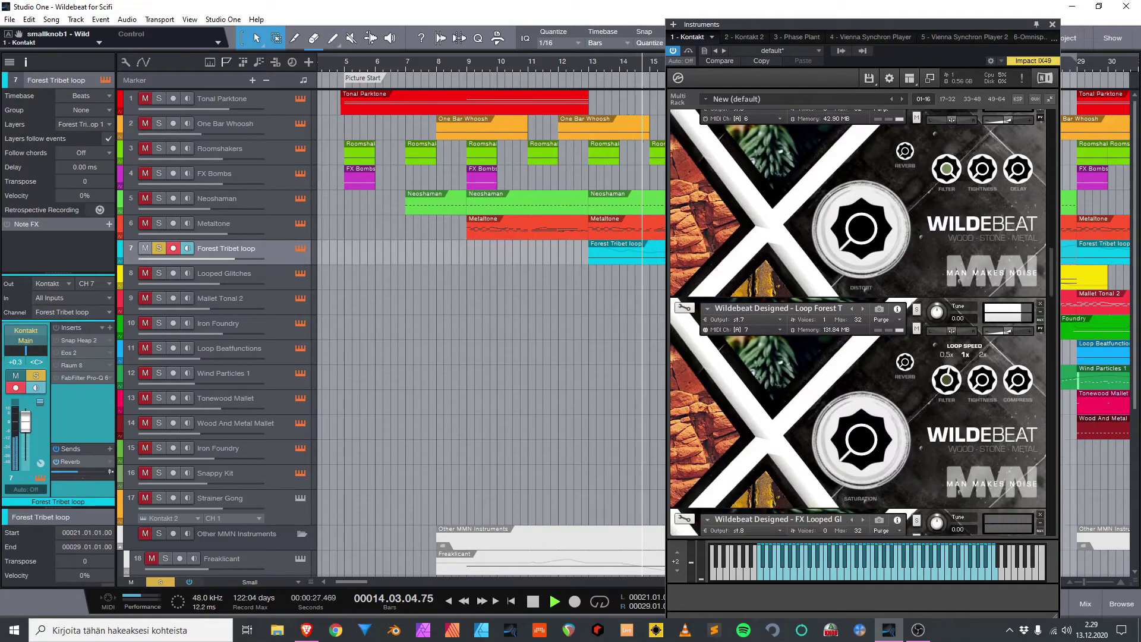
scroll(858, 323, up, 2)
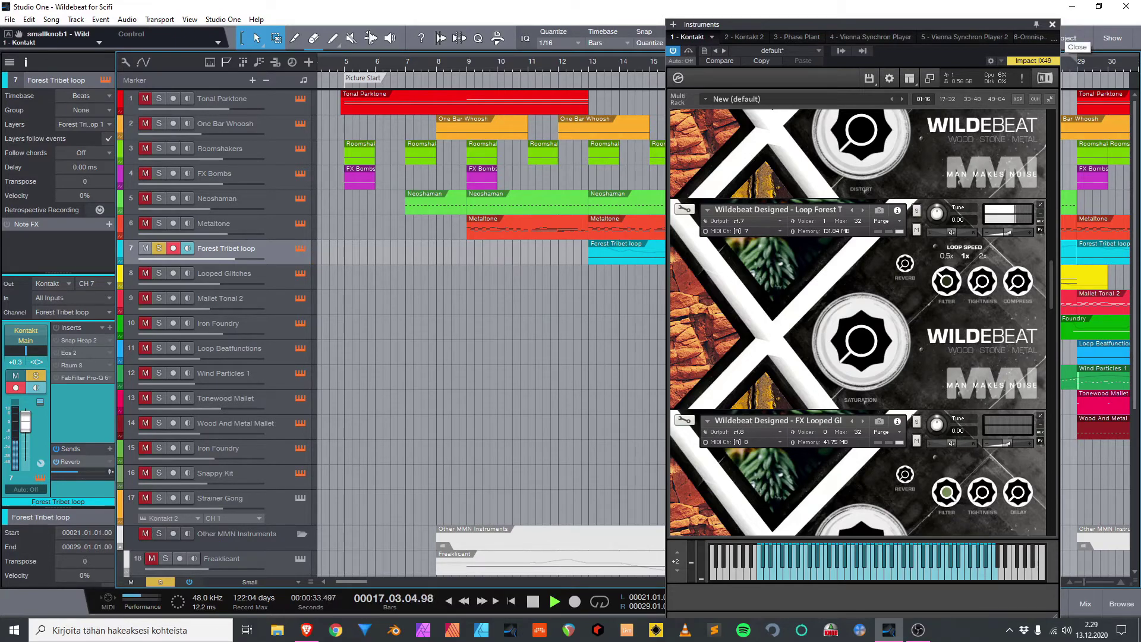
click(1051, 24)
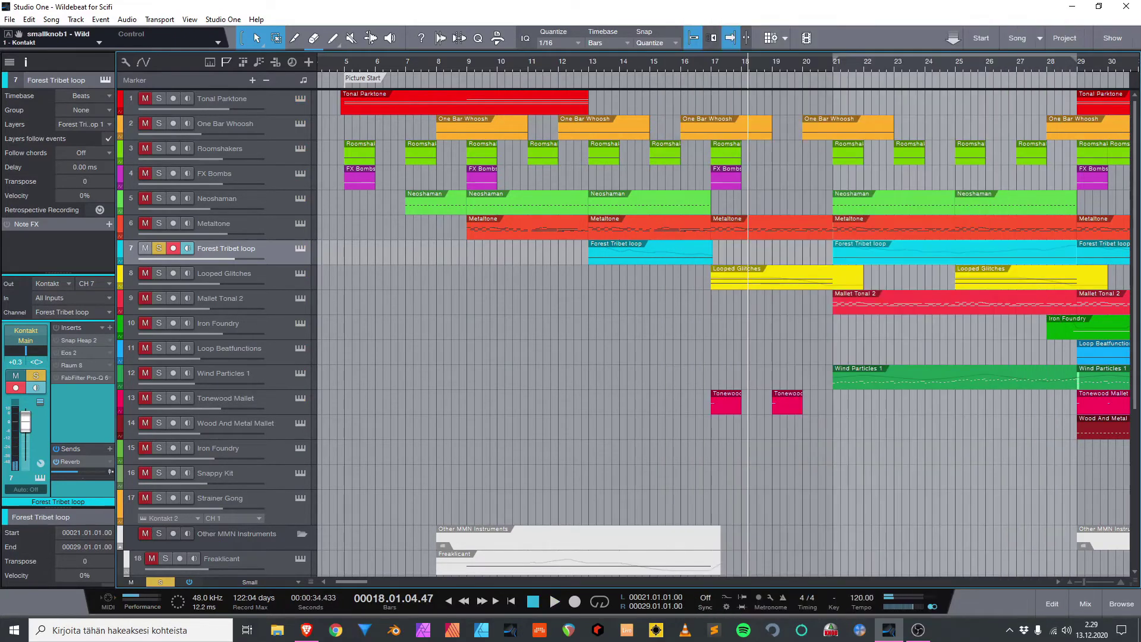
Review the Forest Tribet loop's Snap Heap 2 filter while playing from just before bar 13, and enable its FabFilter Pro-Q insert.
double_click(79, 340)
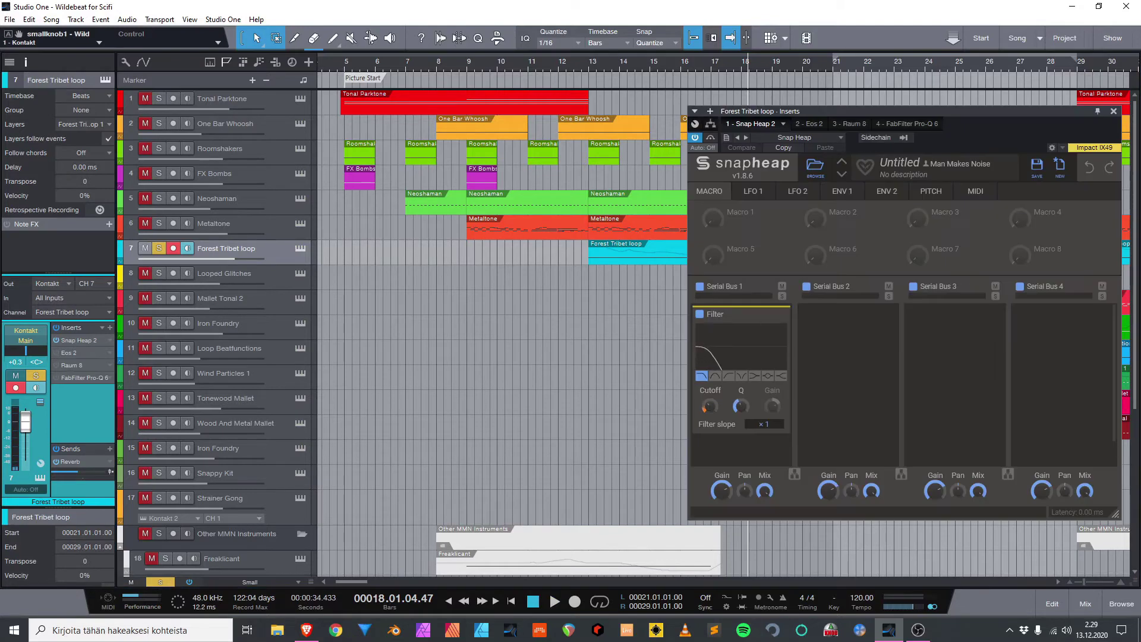
click(585, 66)
drag(916, 112, 904, 114)
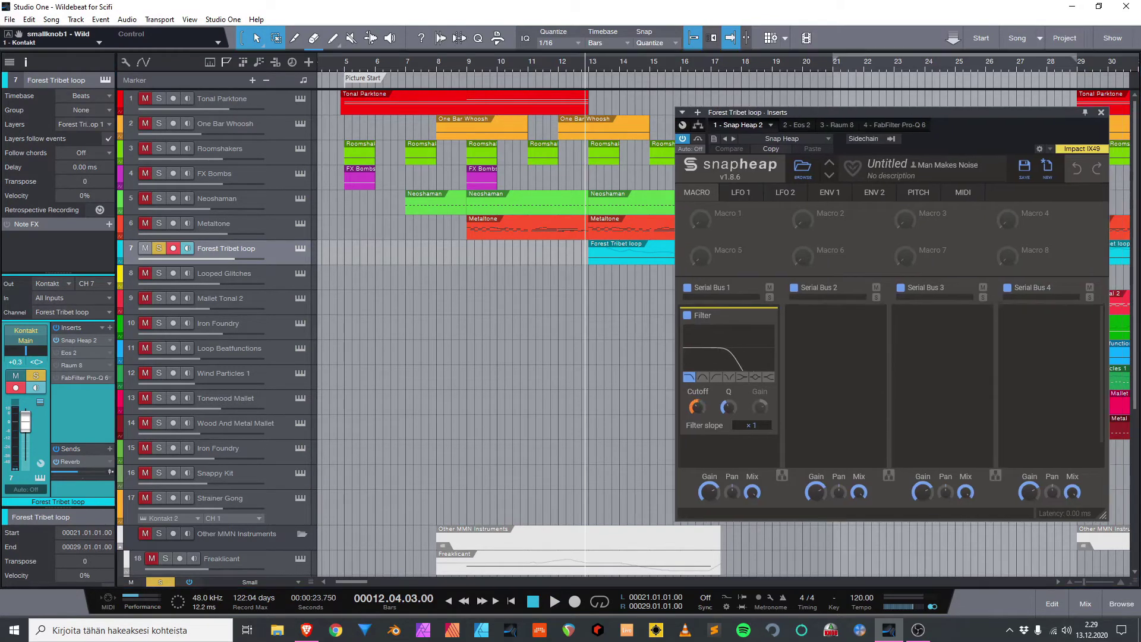
key(space)
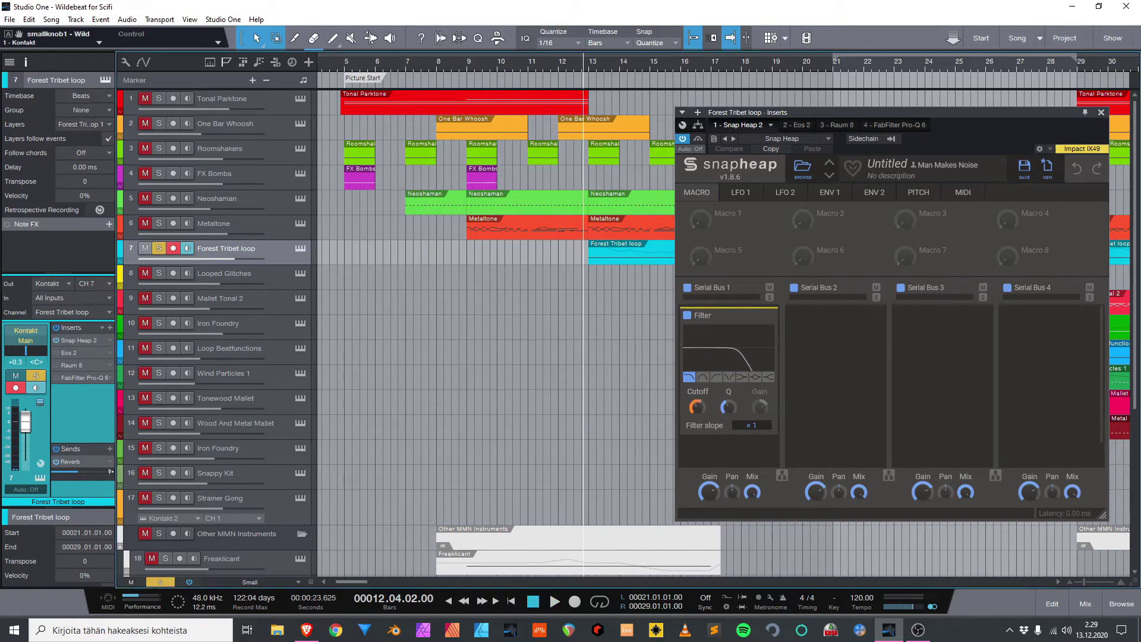
key(space)
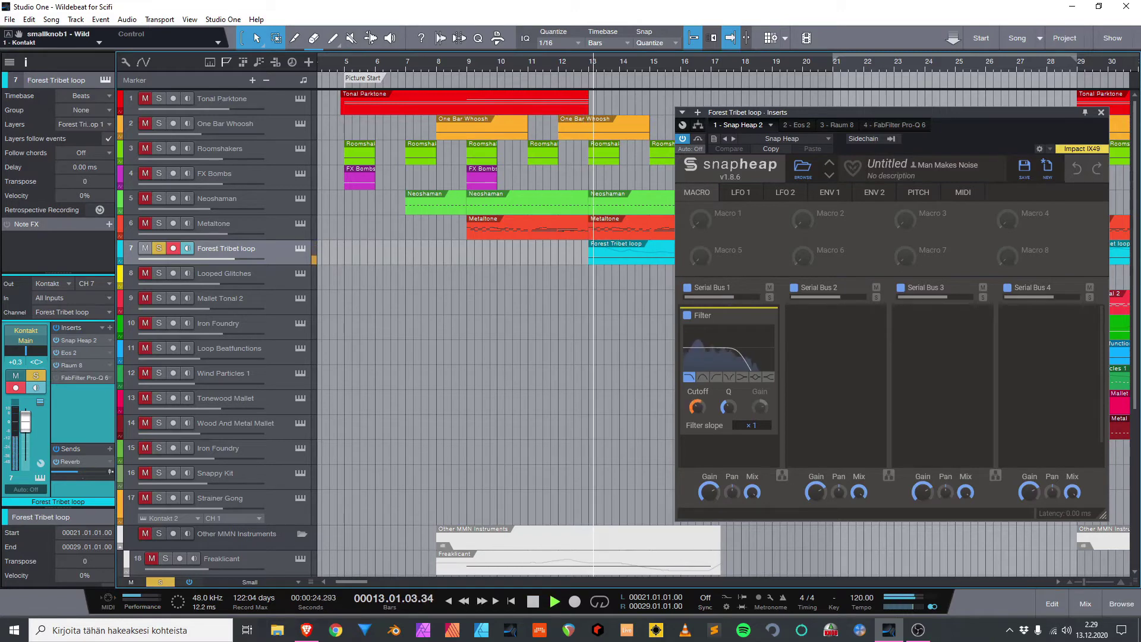
click(56, 378)
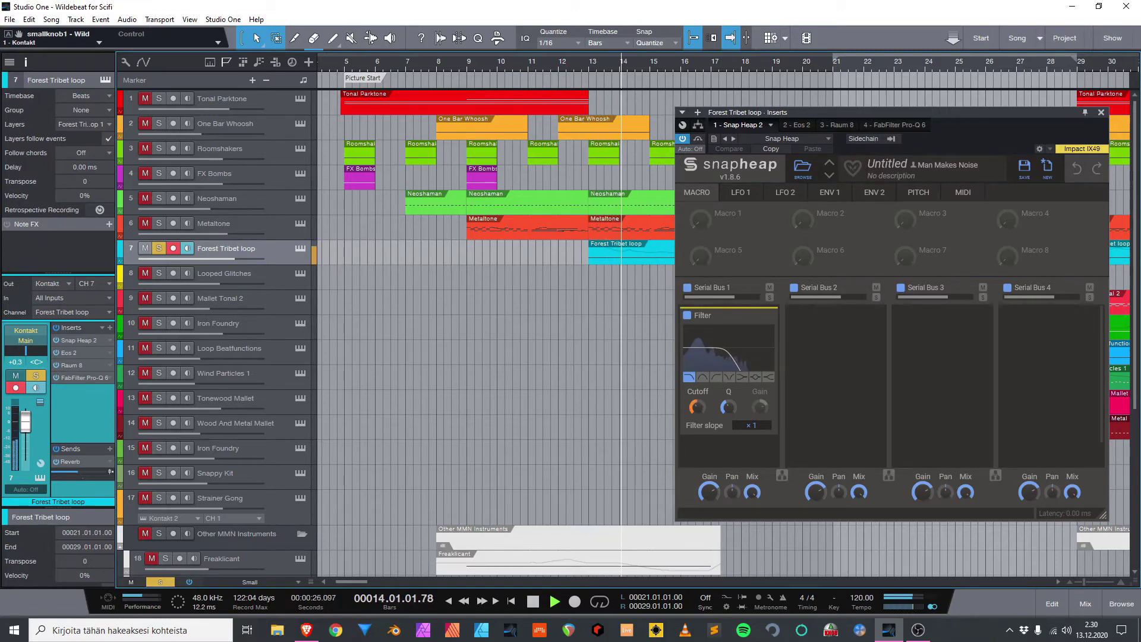
Review the Forest Tribet loop's FabFilter Pro-Q insert during playback, and stop with the track's solo cleared.
double_click(84, 378)
drag(891, 112, 590, 108)
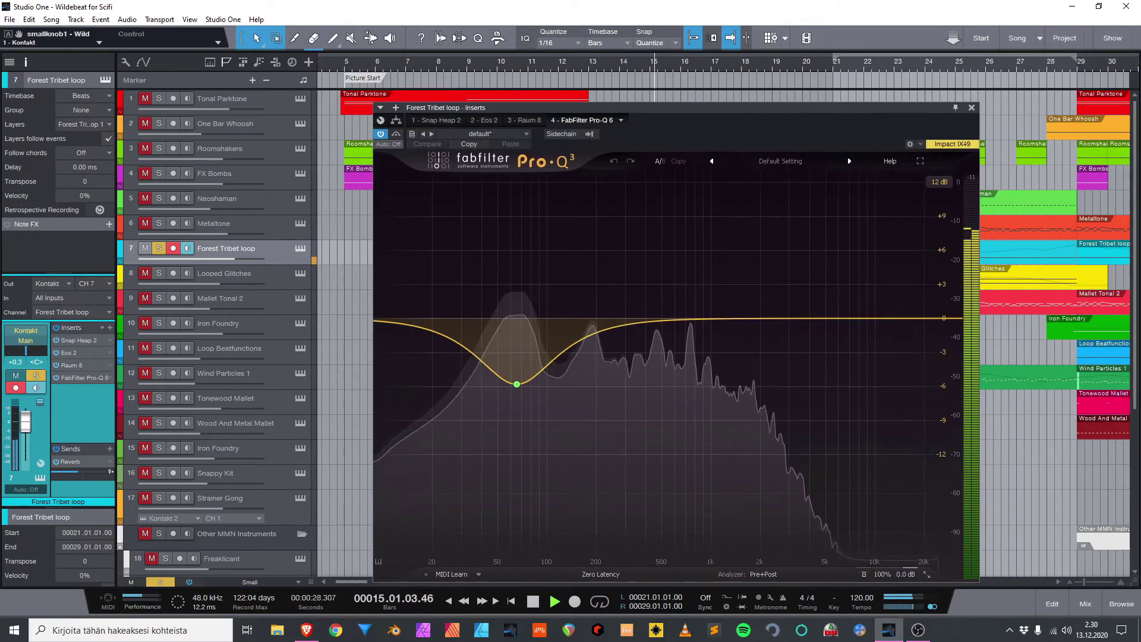
click(977, 108)
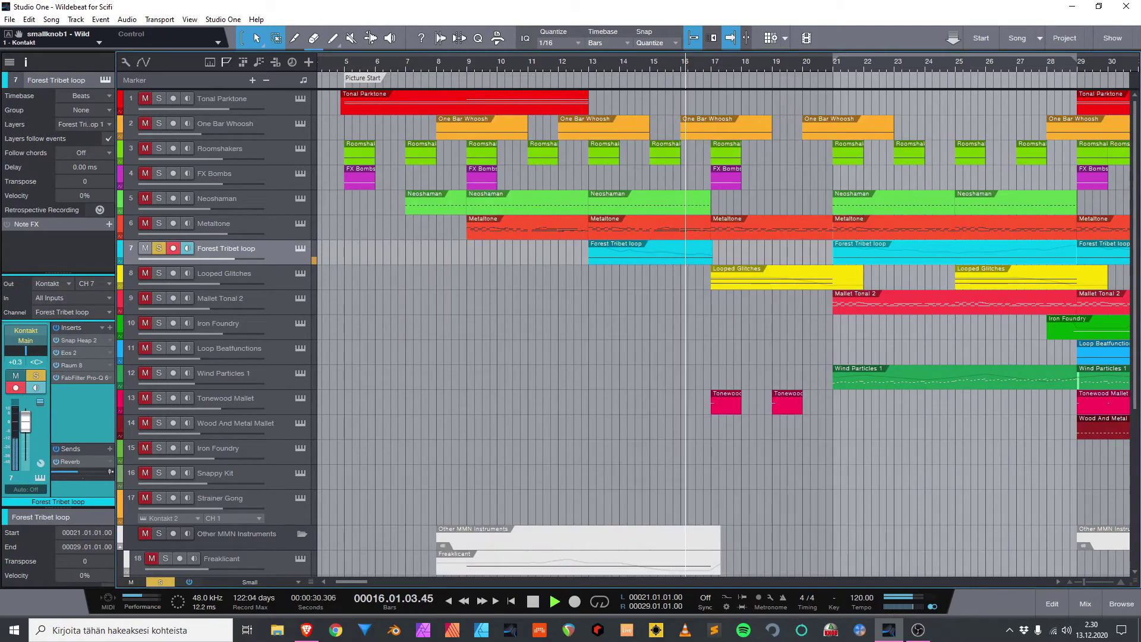
key(s)
key(space)
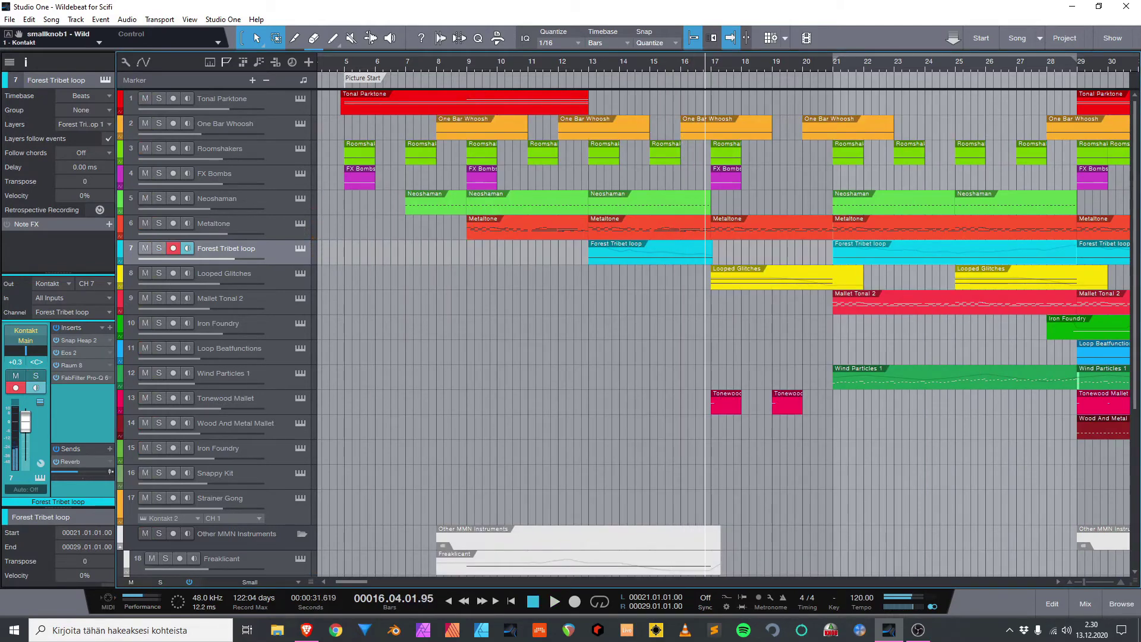
Solo the Looped Glitches track, play it from just before bar 17, and clear the solo after stopping.
scroll(624, 333, down, 1)
scroll(624, 333, up, 1)
scroll(724, 314, right, 5)
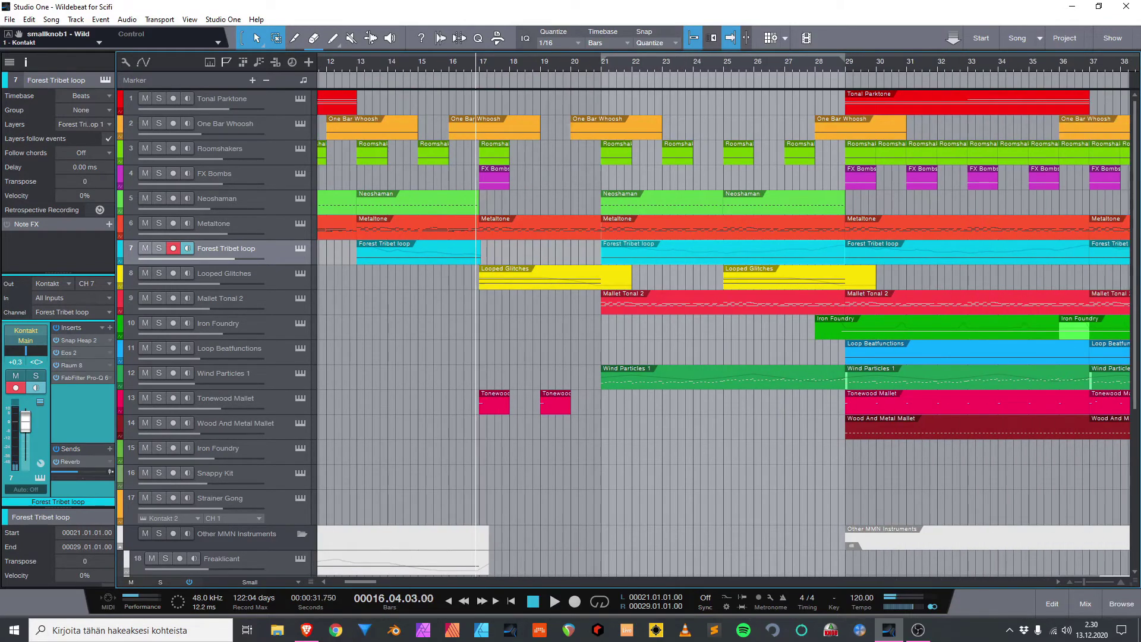
click(159, 273)
click(892, 276)
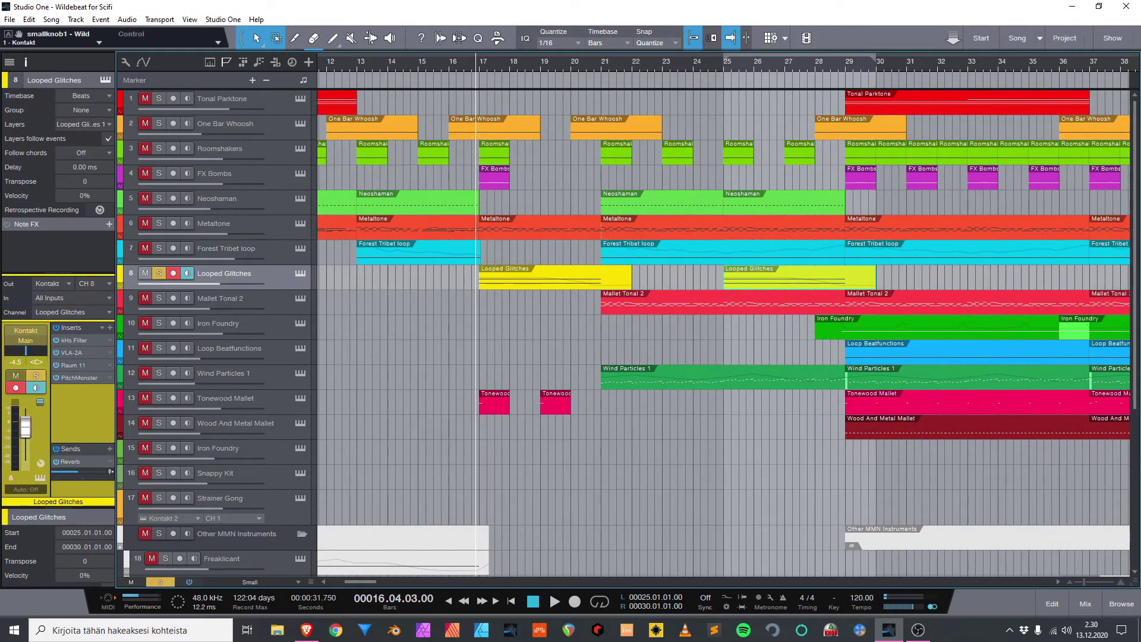
key(space)
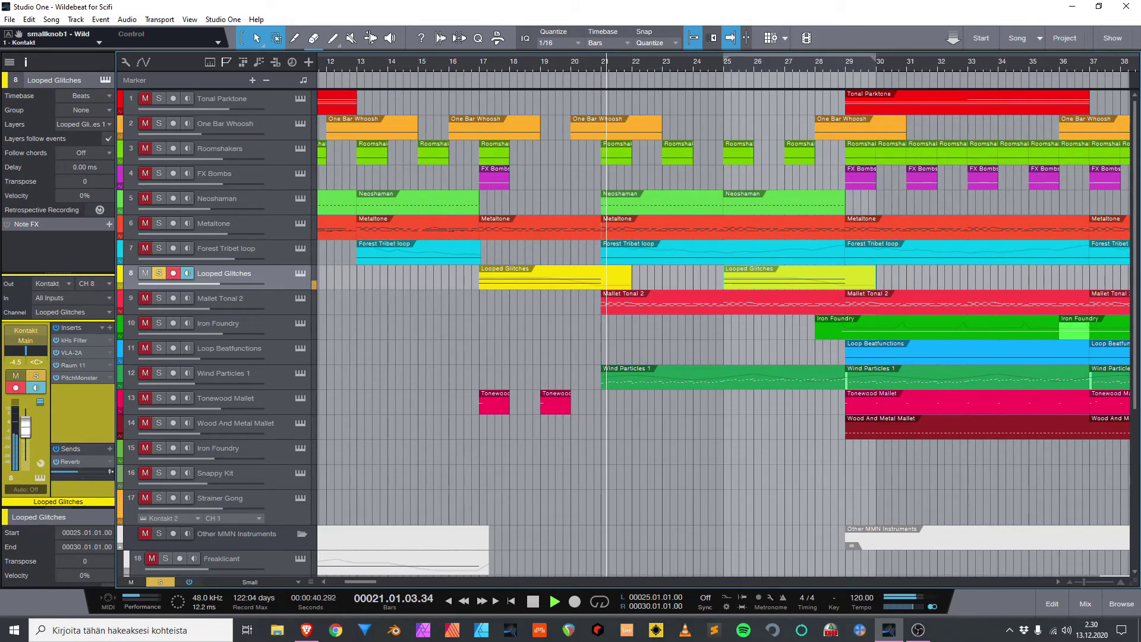
key(space)
key(s)
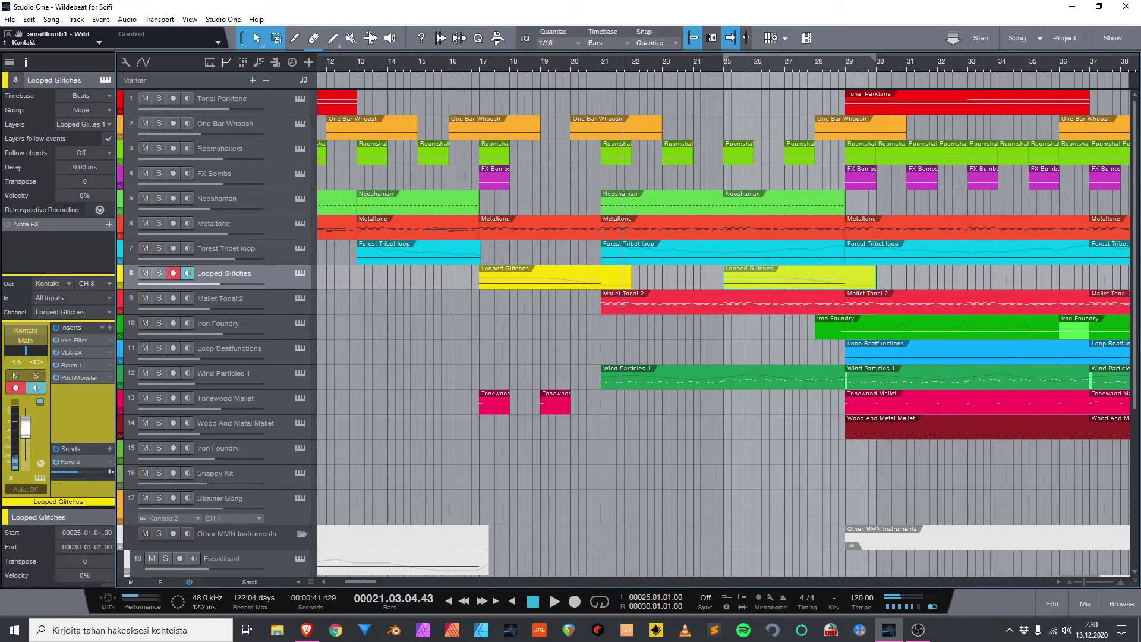
click(445, 62)
click(159, 123)
key(space)
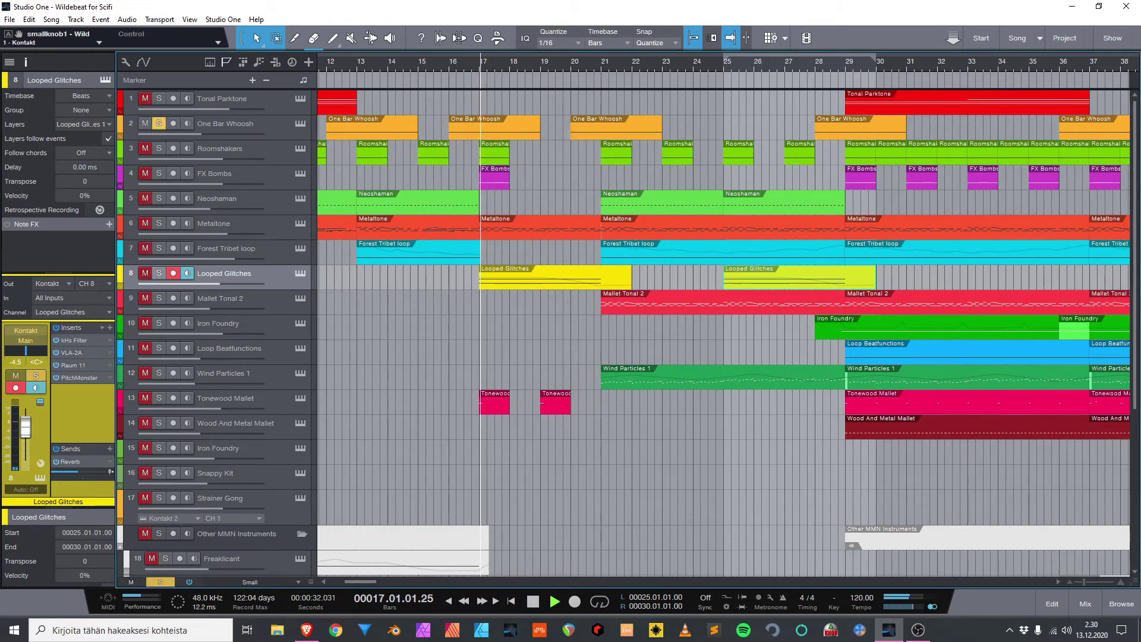
key(space)
click(159, 123)
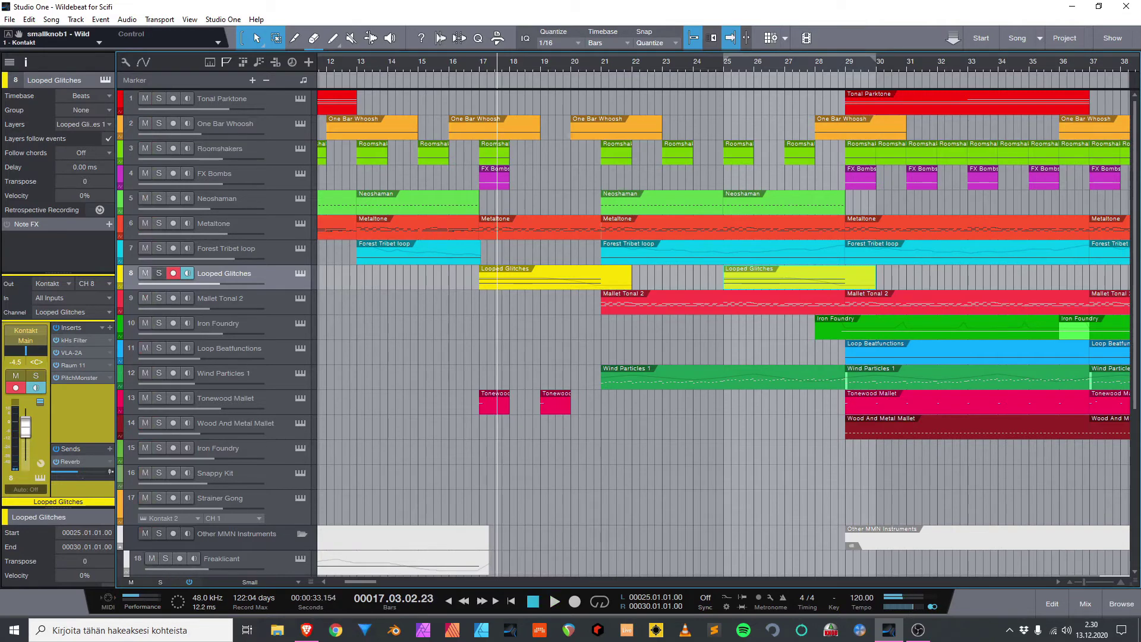
Replay Looped Glitches soloed from just before bar 17, examining its Cutoff automation and kHs Filter insert.
key(s)
click(476, 70)
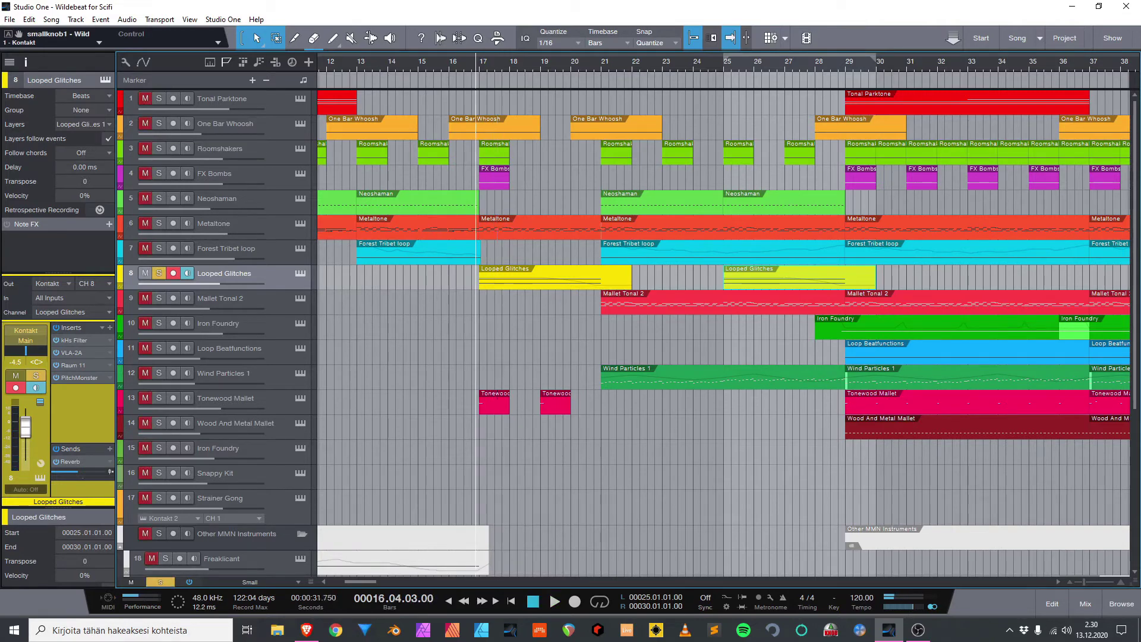
key(a)
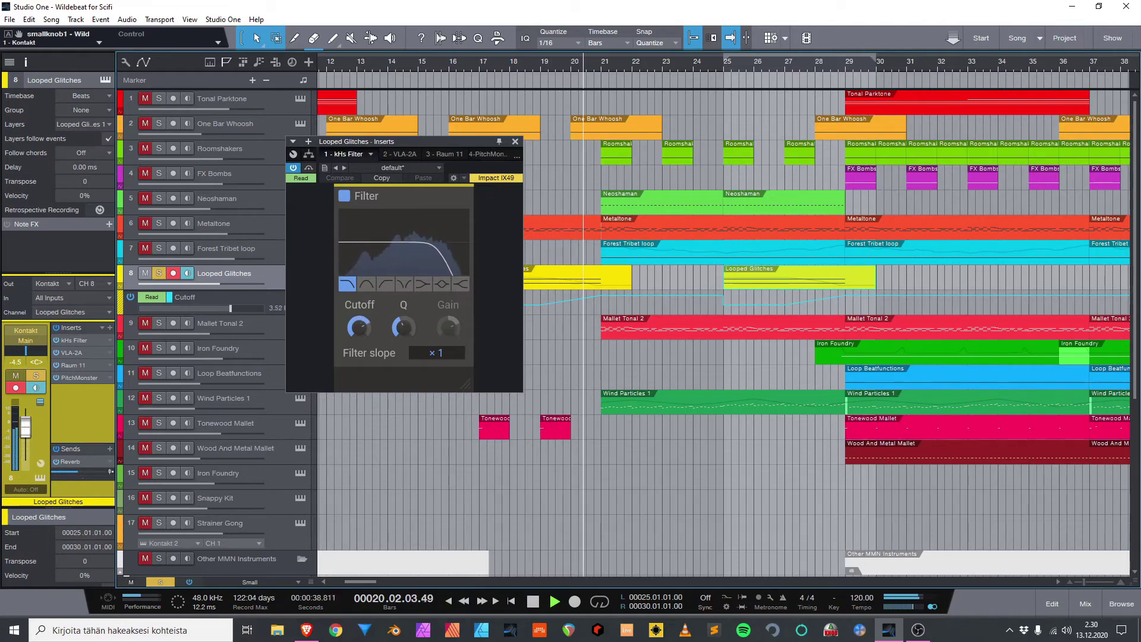
key(space)
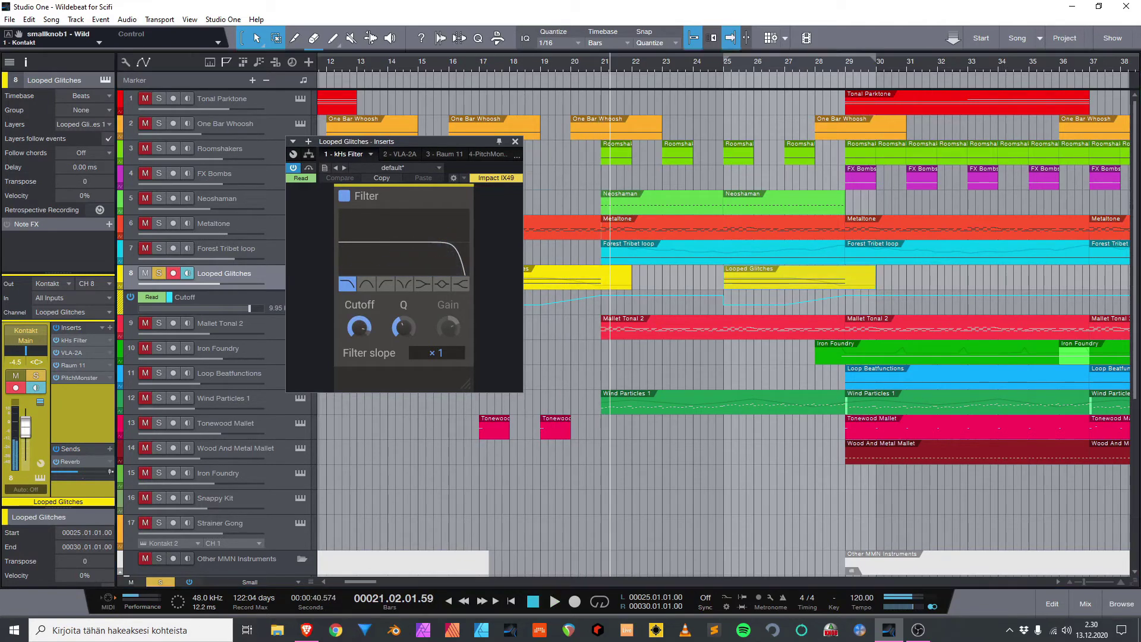
key(Escape)
Examine the first Looped Glitches event's pitch bend curve while playing from just before bar 19, and hide the track's automation after clearing the solo.
click(539, 68)
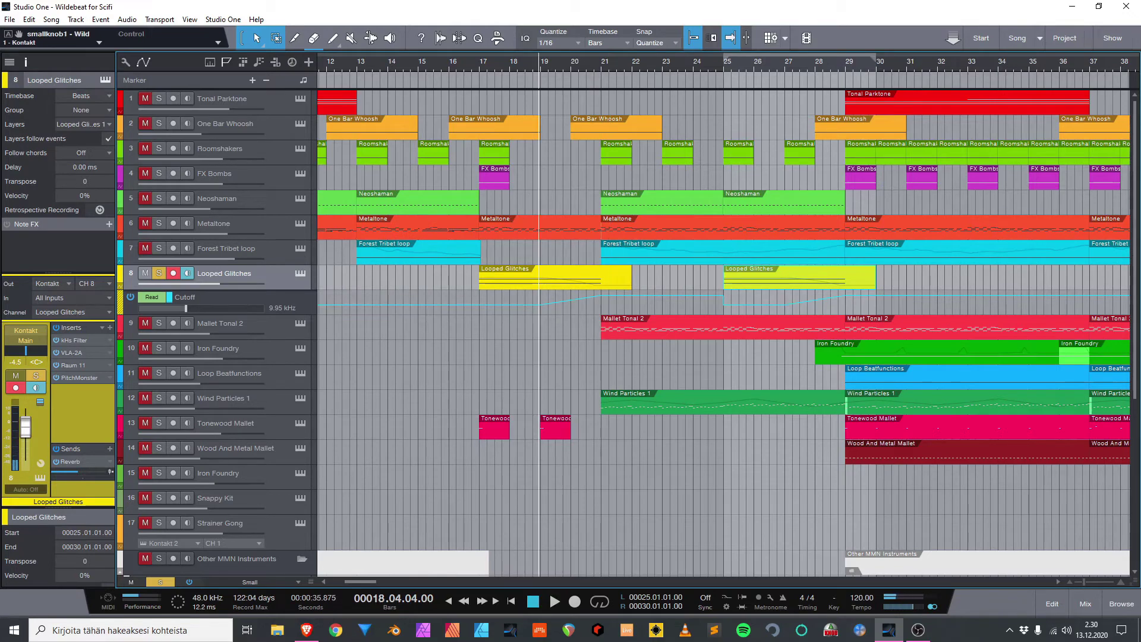
double_click(556, 279)
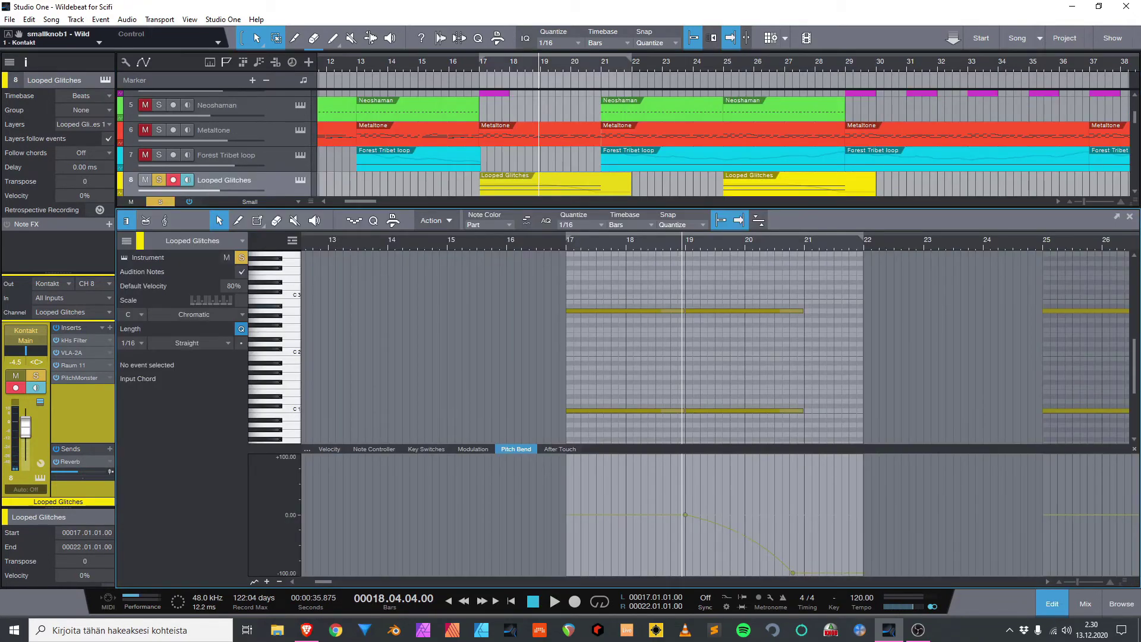
key(space)
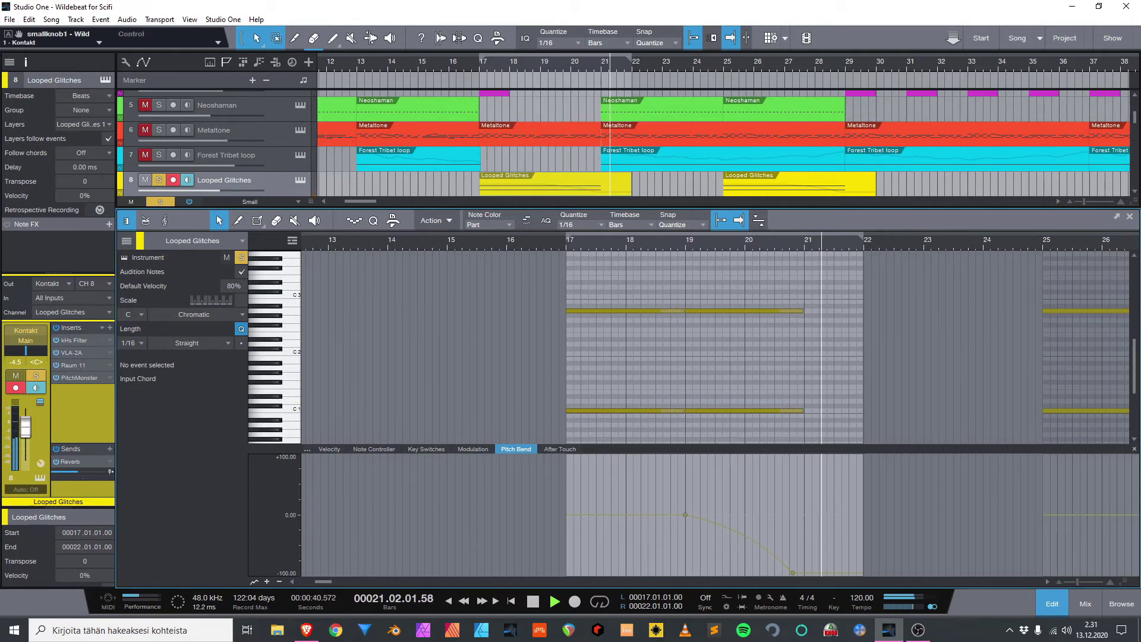
key(F2)
key(space)
key(s)
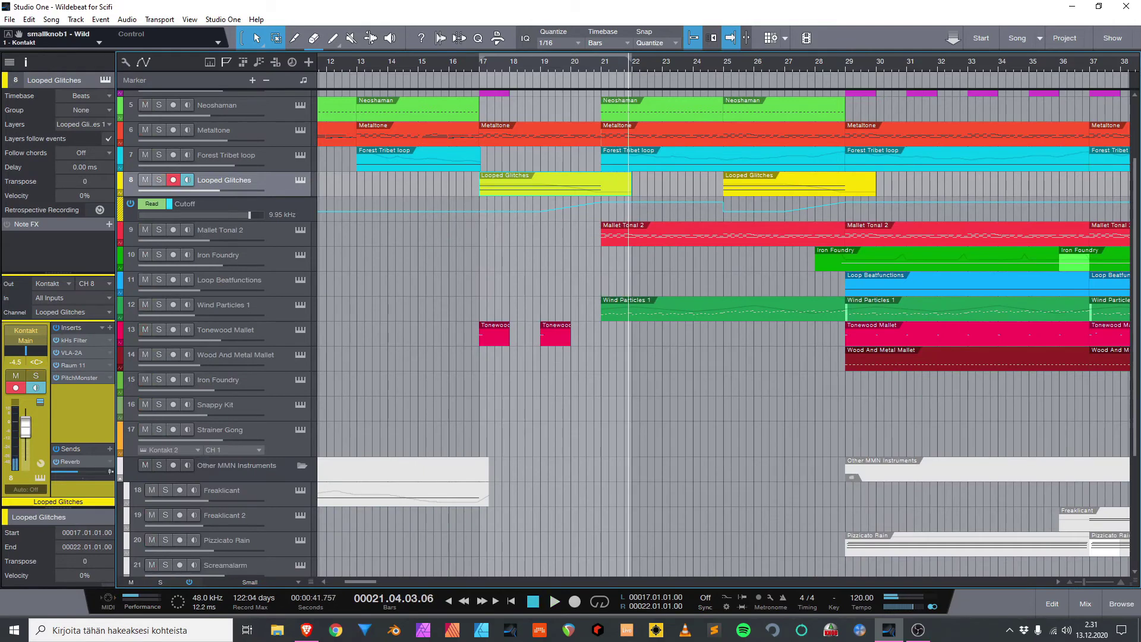
key(a)
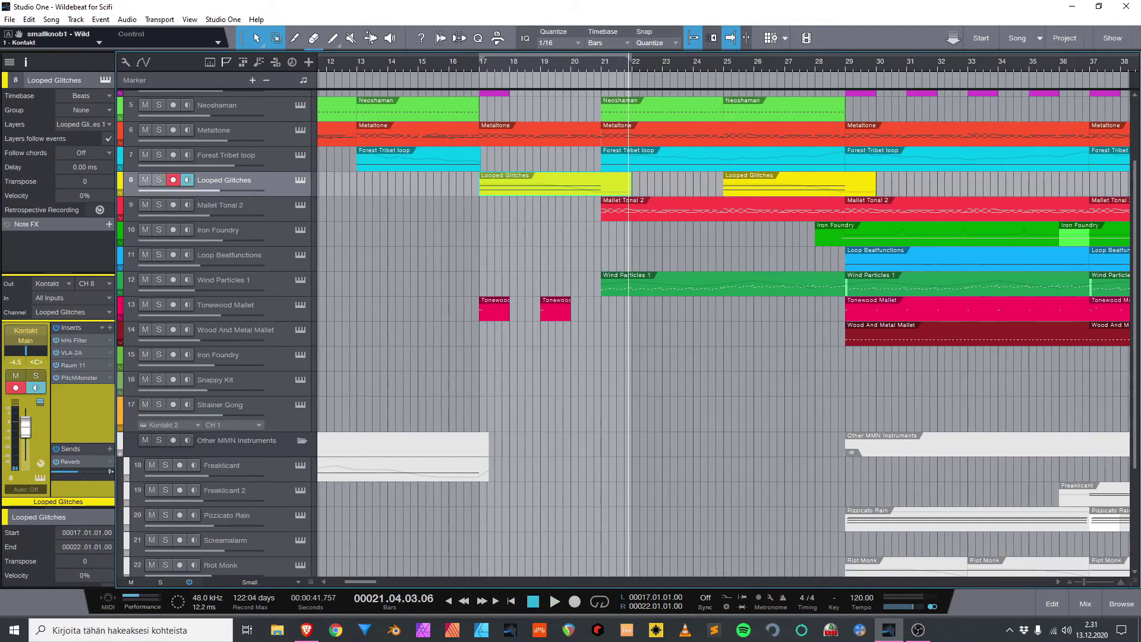
Solo Looped Glitches from just before bar 17 and audition it with its PitchMonster insert bypassed.
click(476, 67)
key(s)
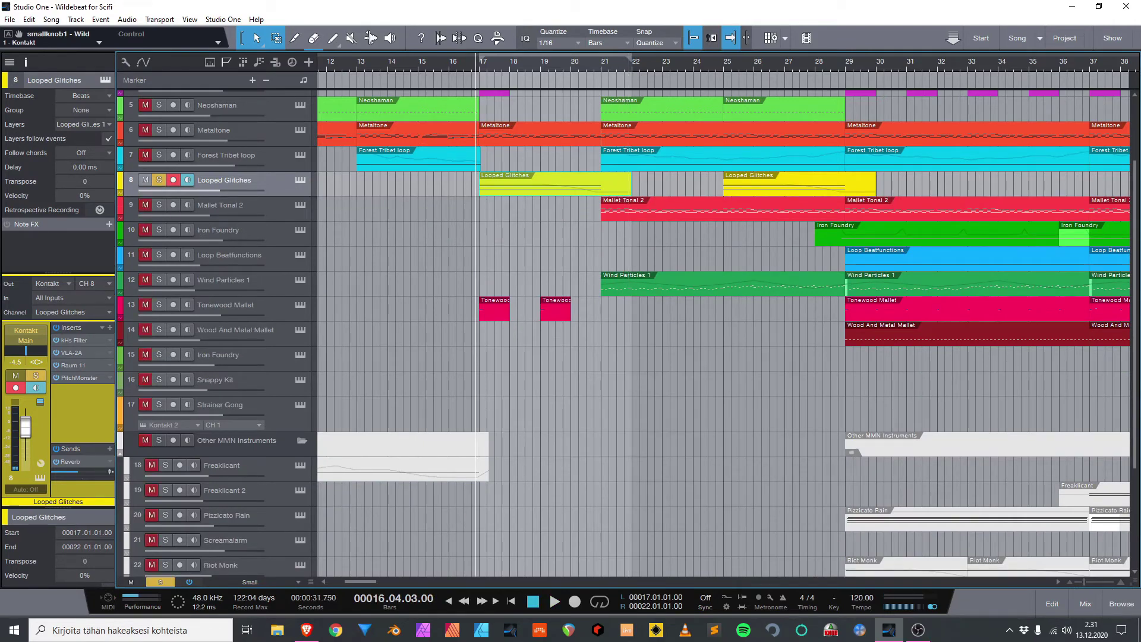
key(F11)
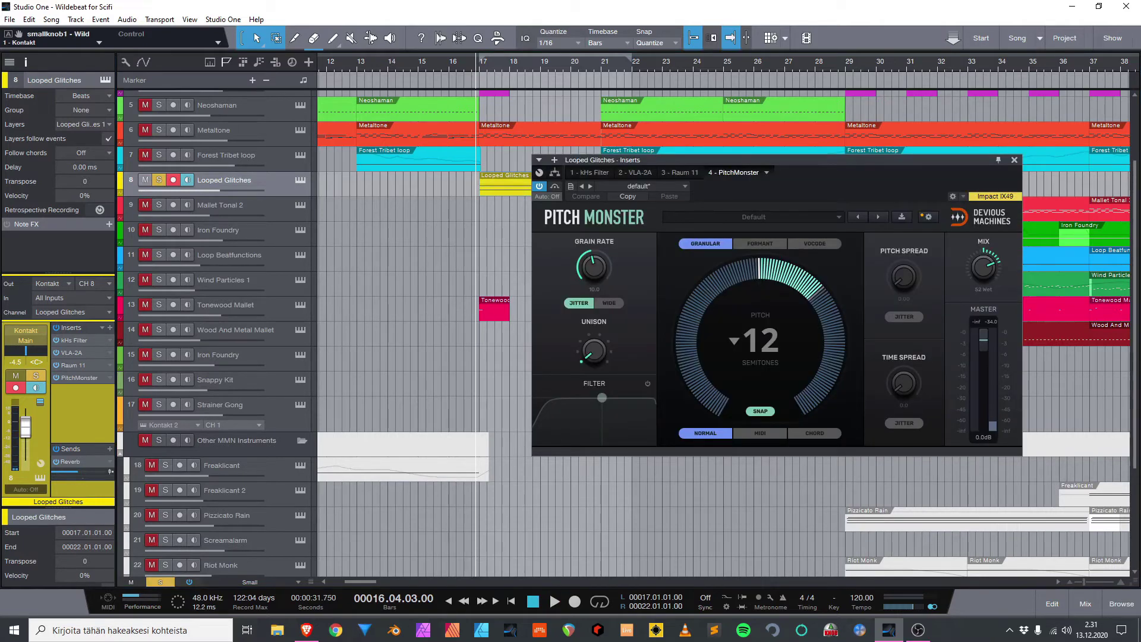
key(space)
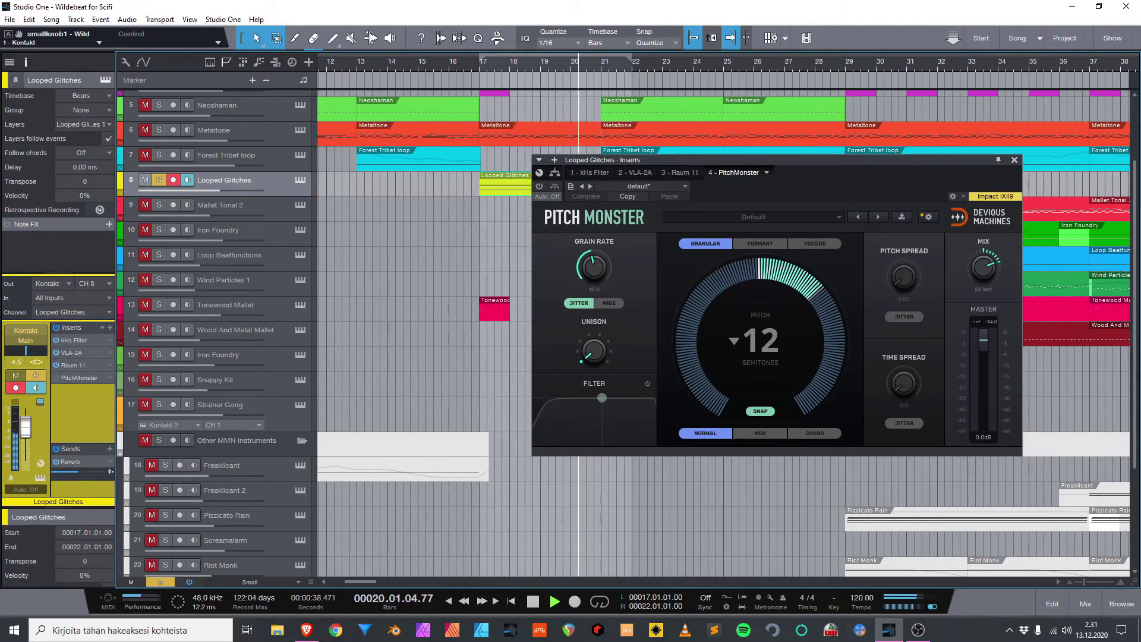
key(space)
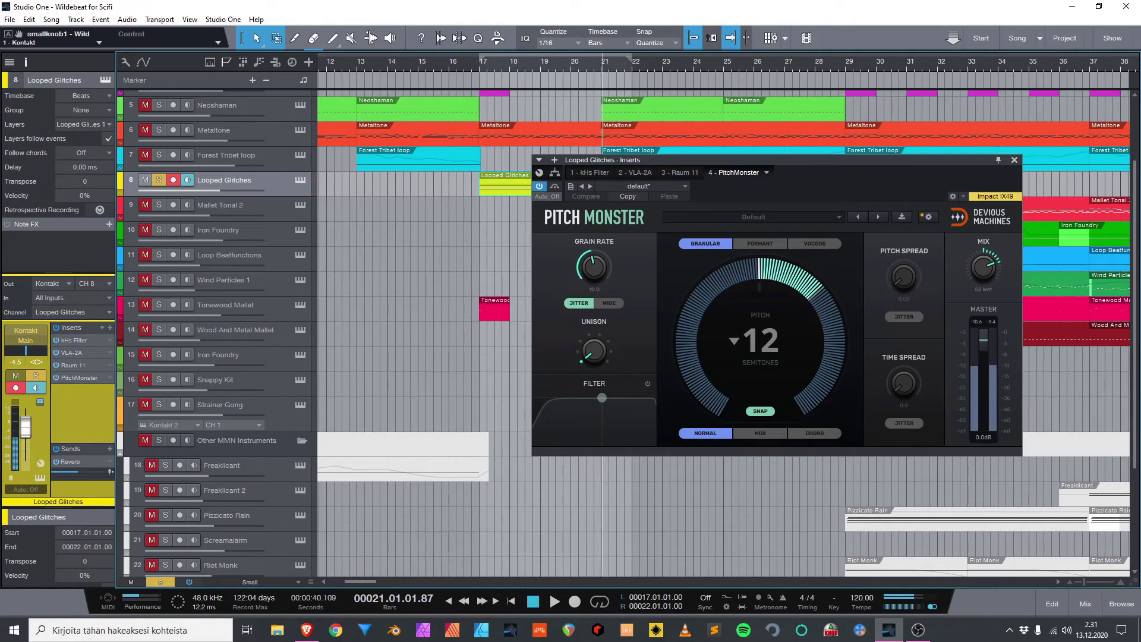
Replay Looped Glitches with PitchMonster enabled, and play the unsoloed mix from just before bar 17.
key(space)
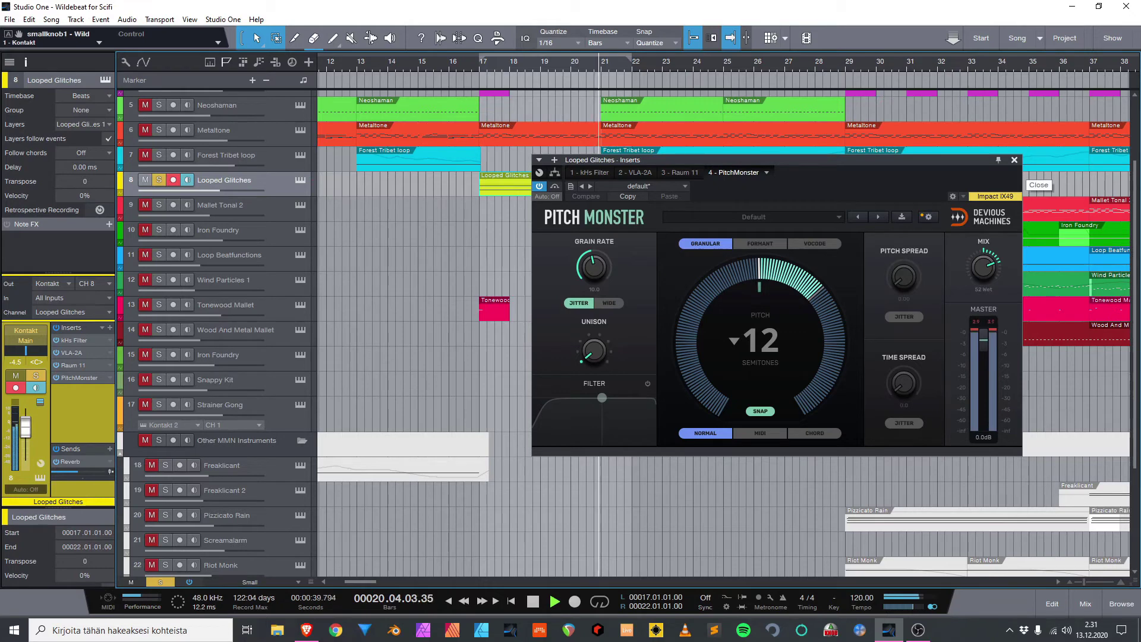
click(1015, 160)
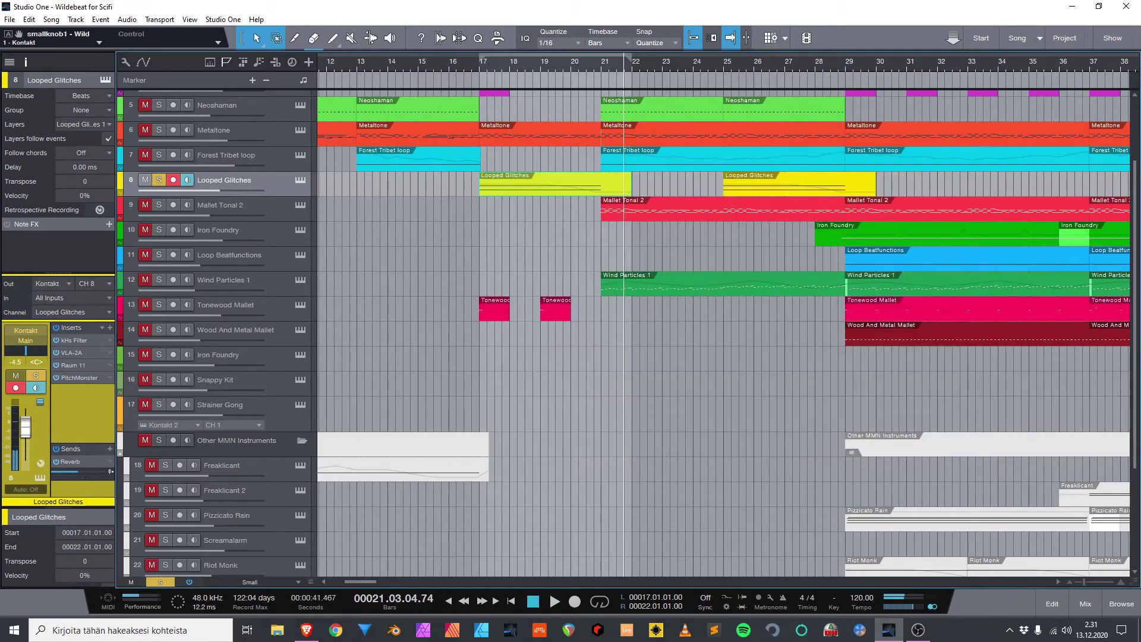
key(s)
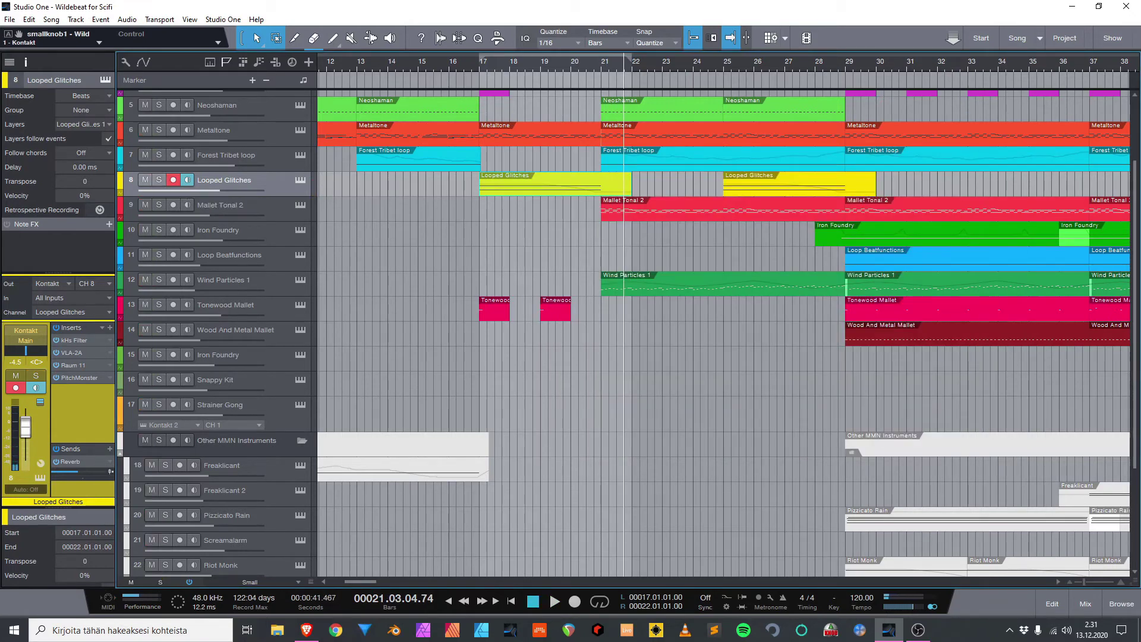
key(space)
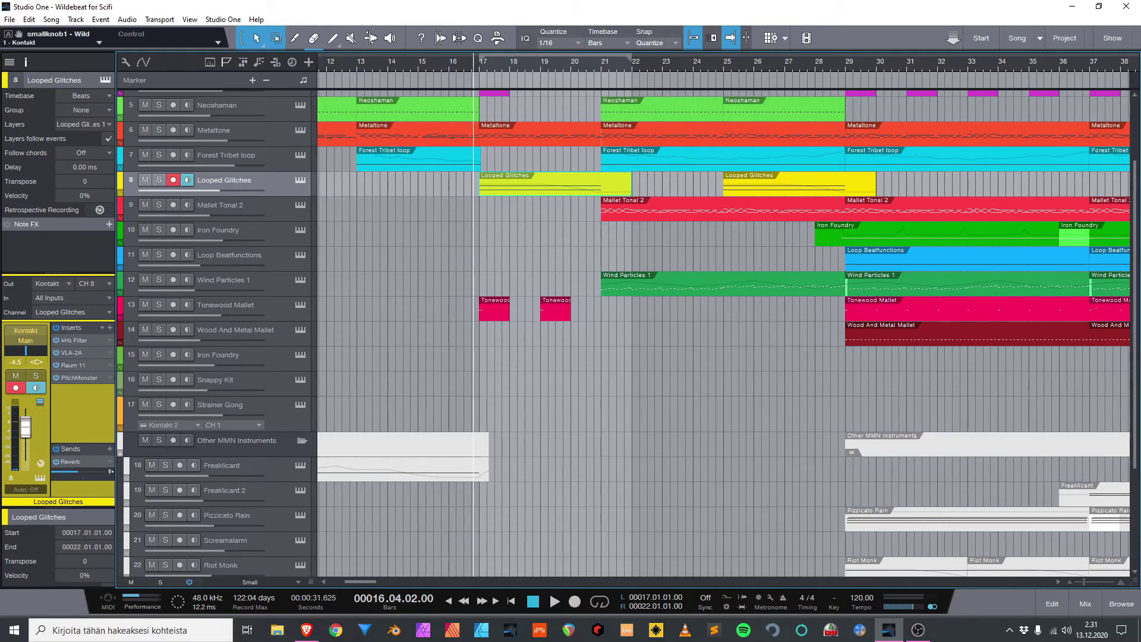
key(space)
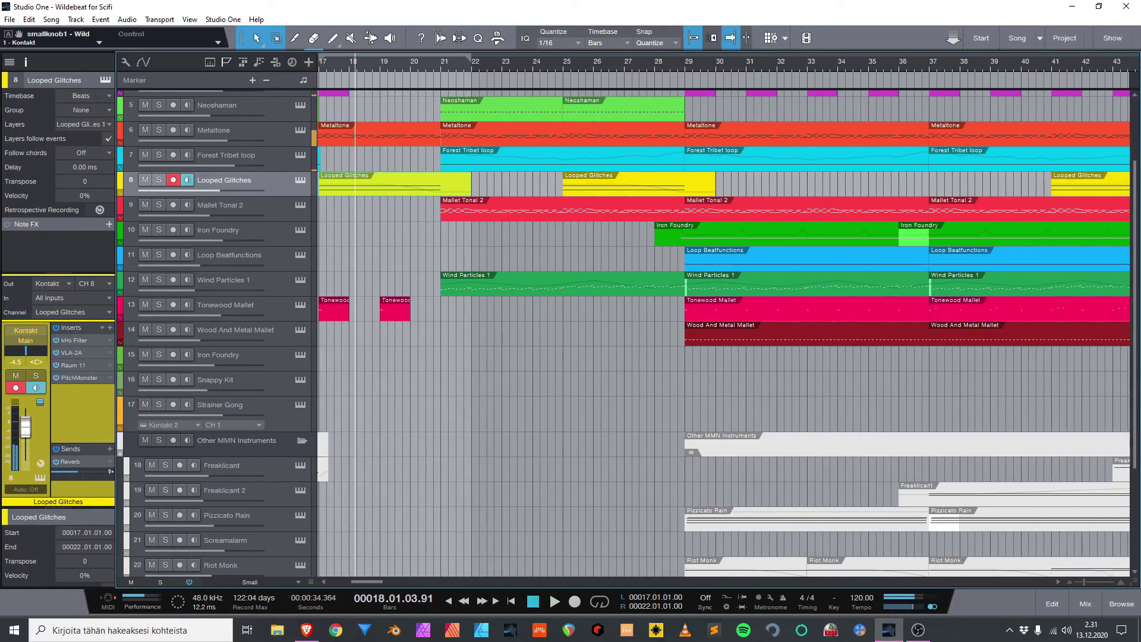
Solo the Wind Particles 1 track, play it from just before bar 21, and examine its Wind Particles patch in Kontakt.
click(158, 279)
click(438, 69)
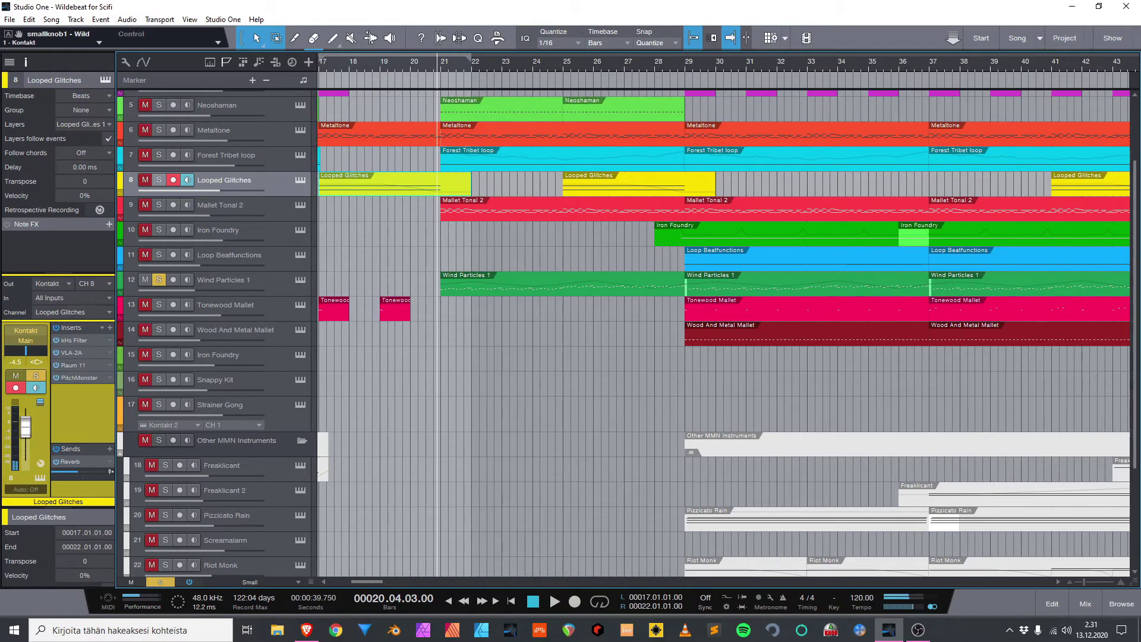
click(475, 284)
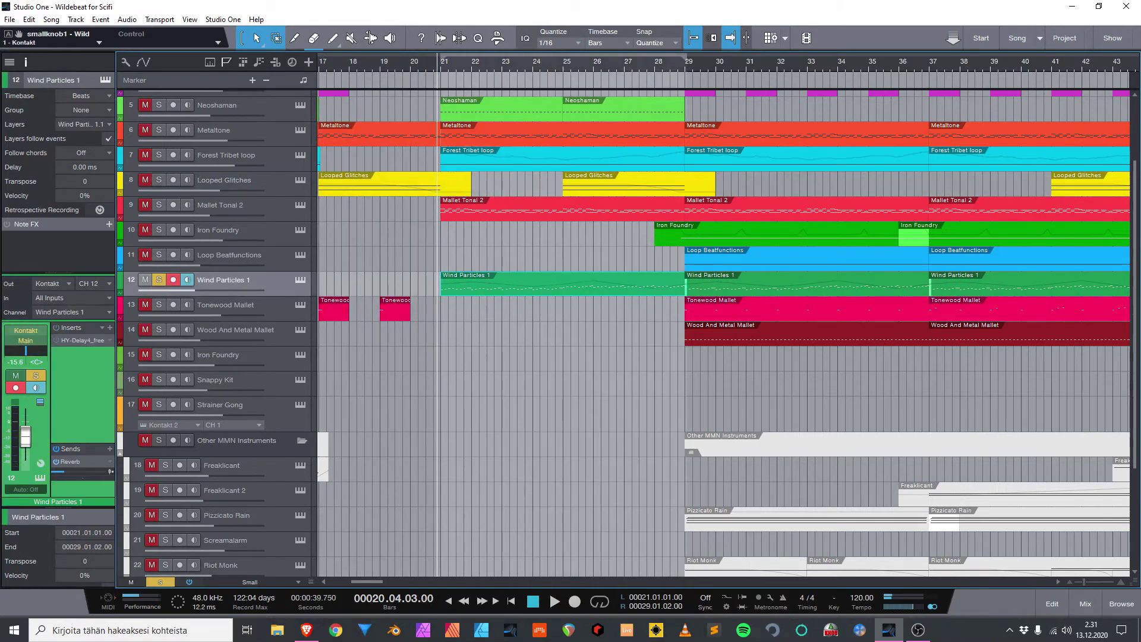
key(F11)
drag(1051, 136, 1051, 416)
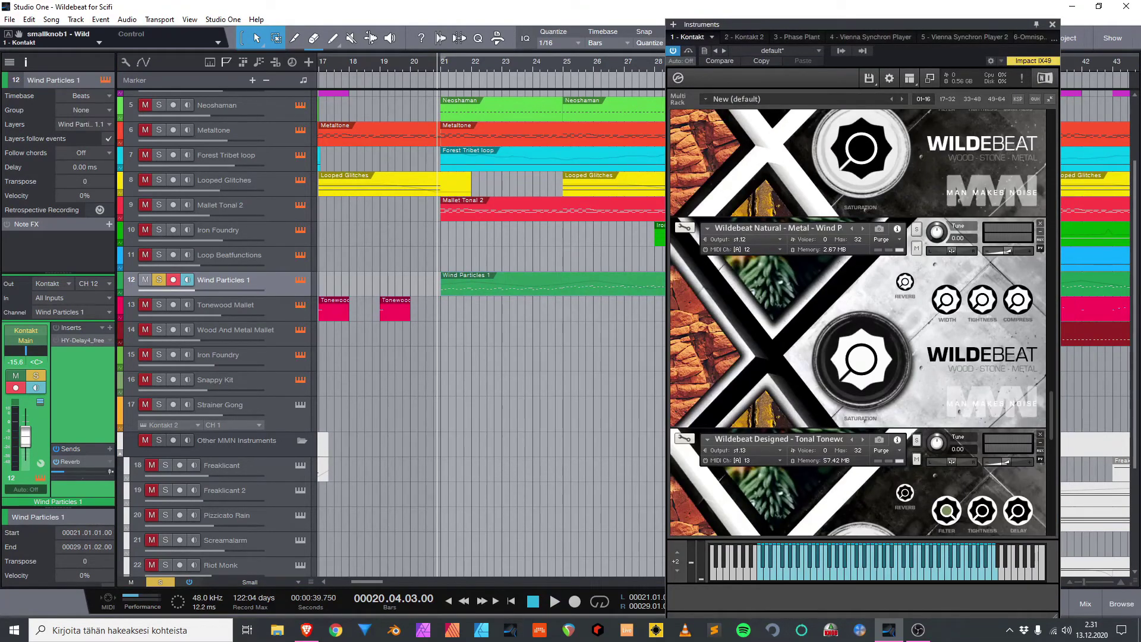
key(space)
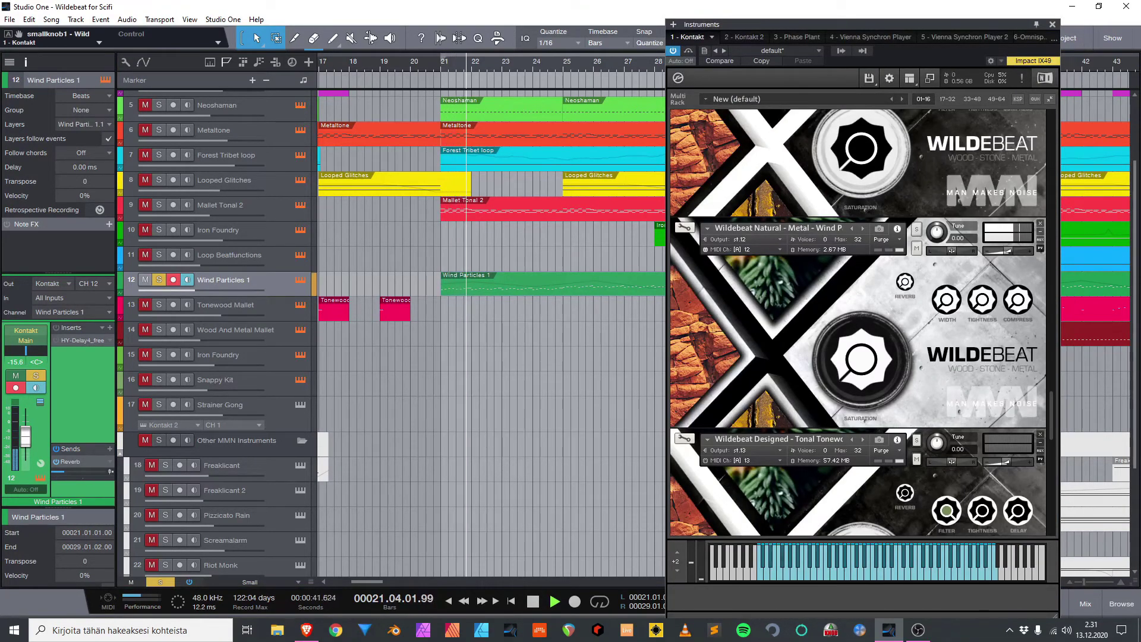
key(F11)
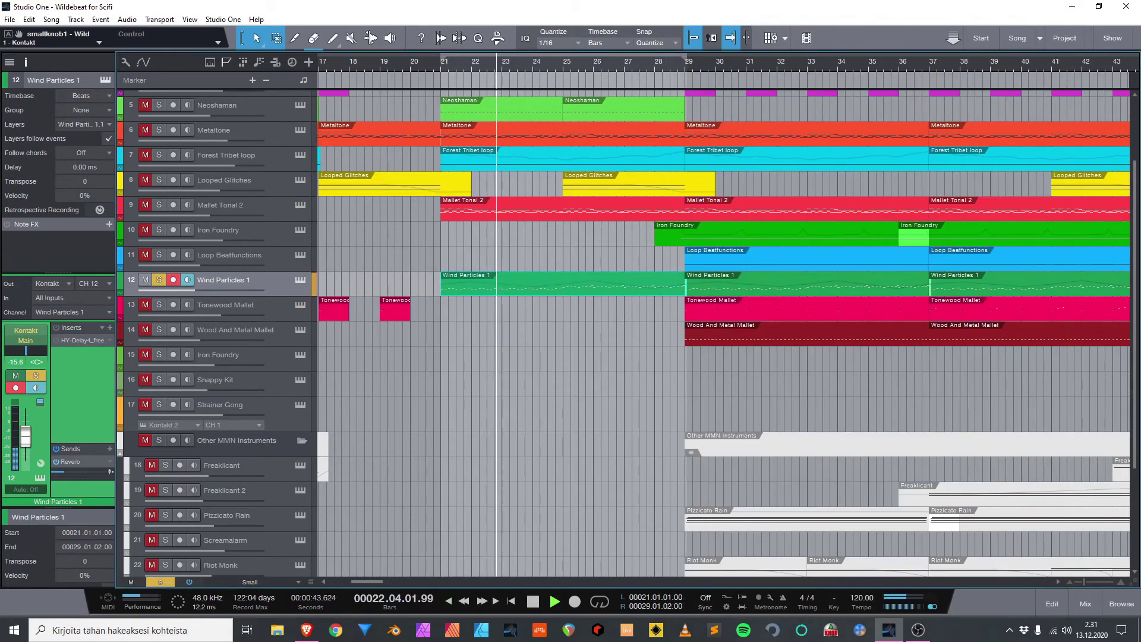
Examine the Wind Particles 1 notes and pitch bend during playback, and review its HY-Delay4_free insert with the delay enabled.
key(F2)
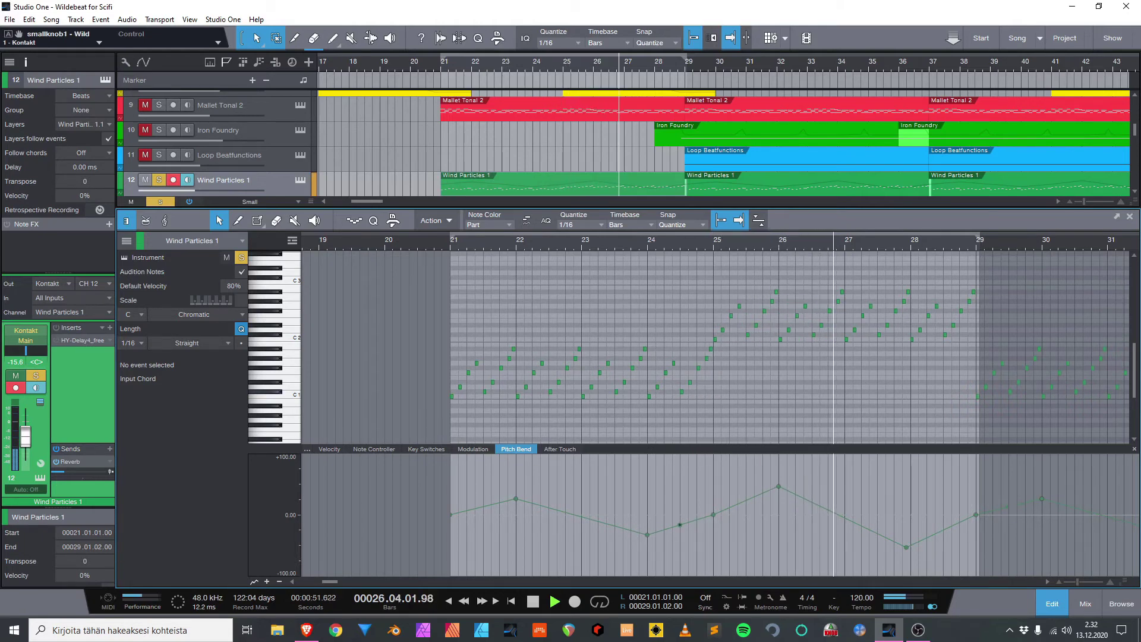
key(F2)
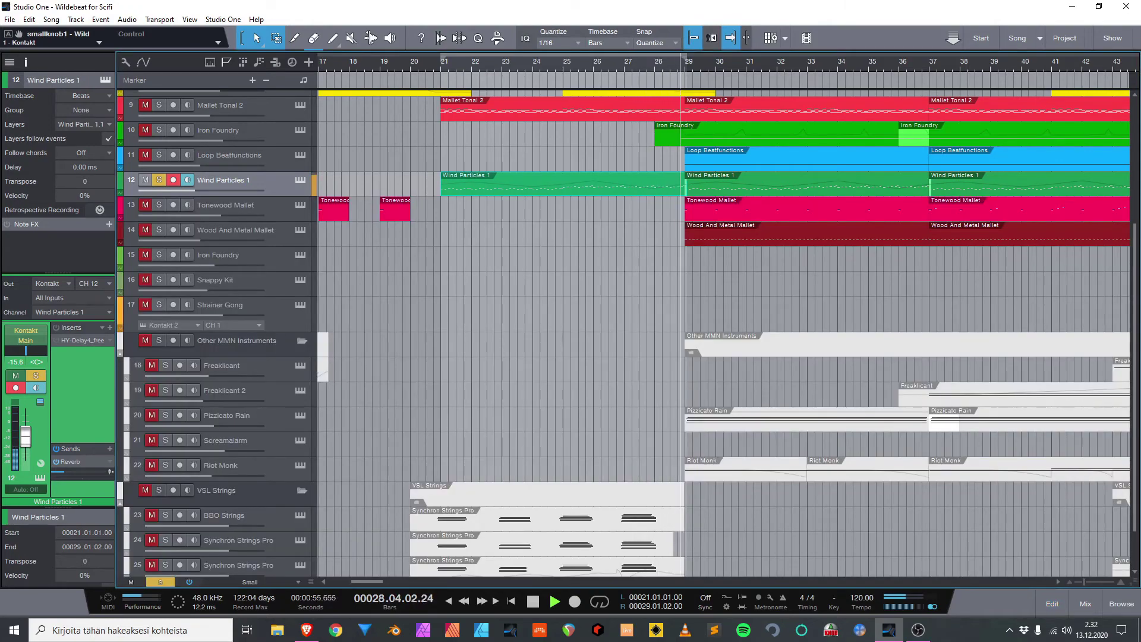
key(space)
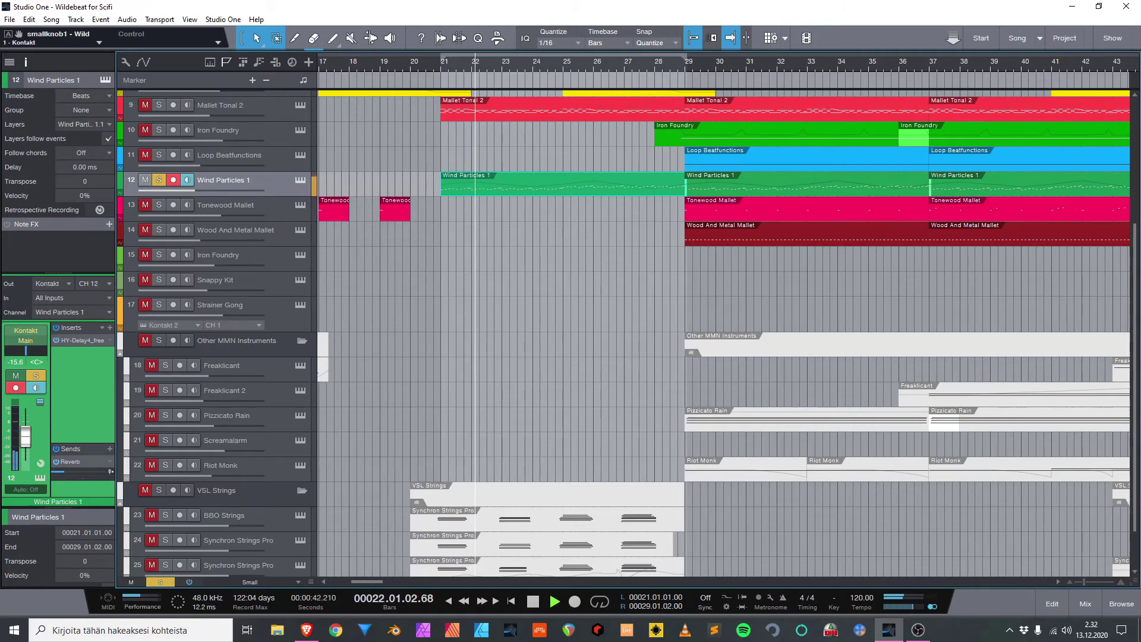
key(F11)
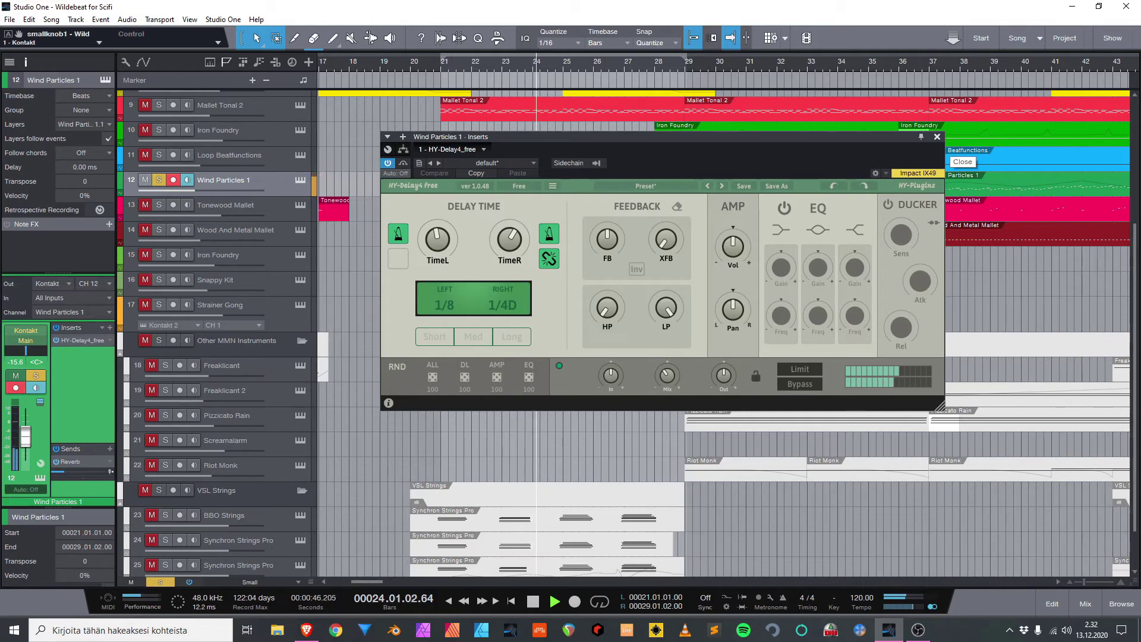
Close the delay window, switch the solo from Wind Particles 1 to Iron Foundry on track 10, and audition its clip around bar 29.
key(F11)
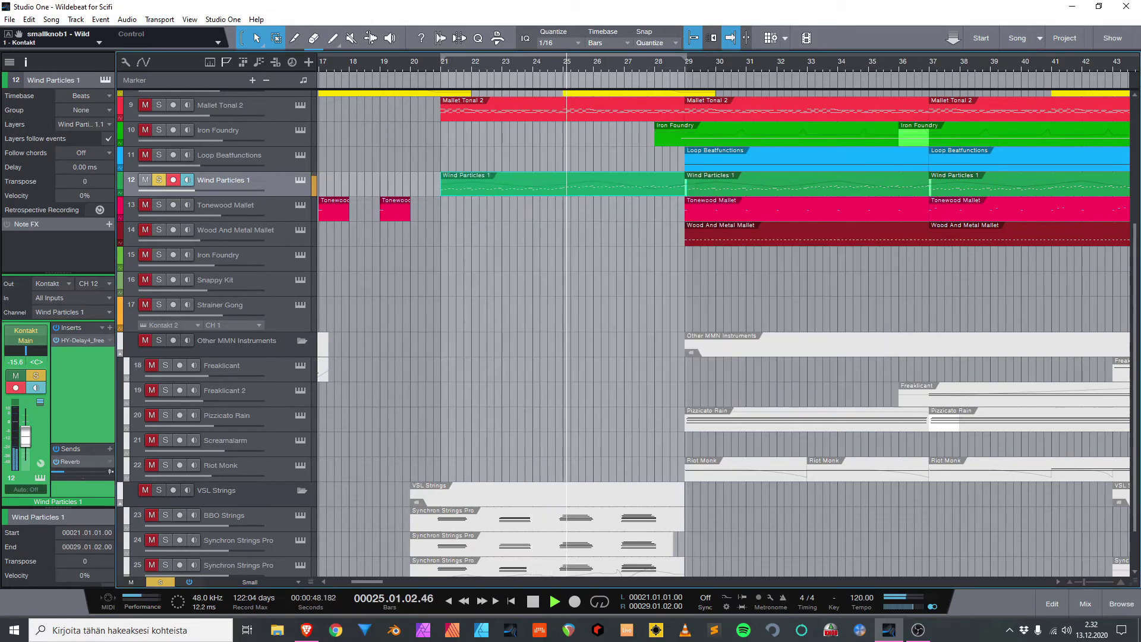
key(s)
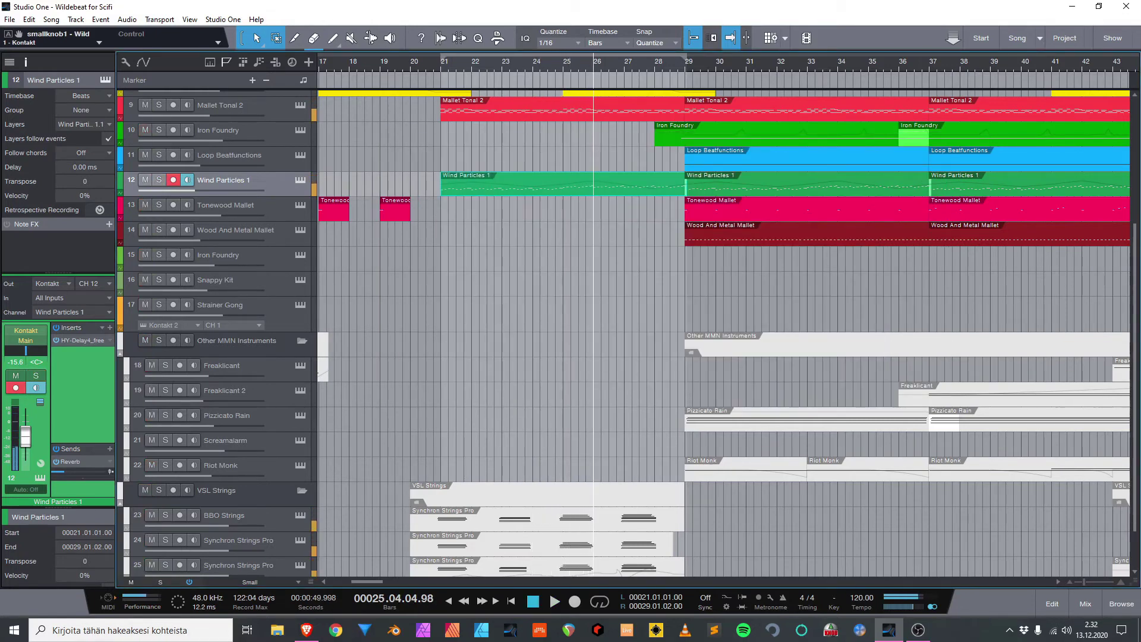
scroll(724, 333, right, 7)
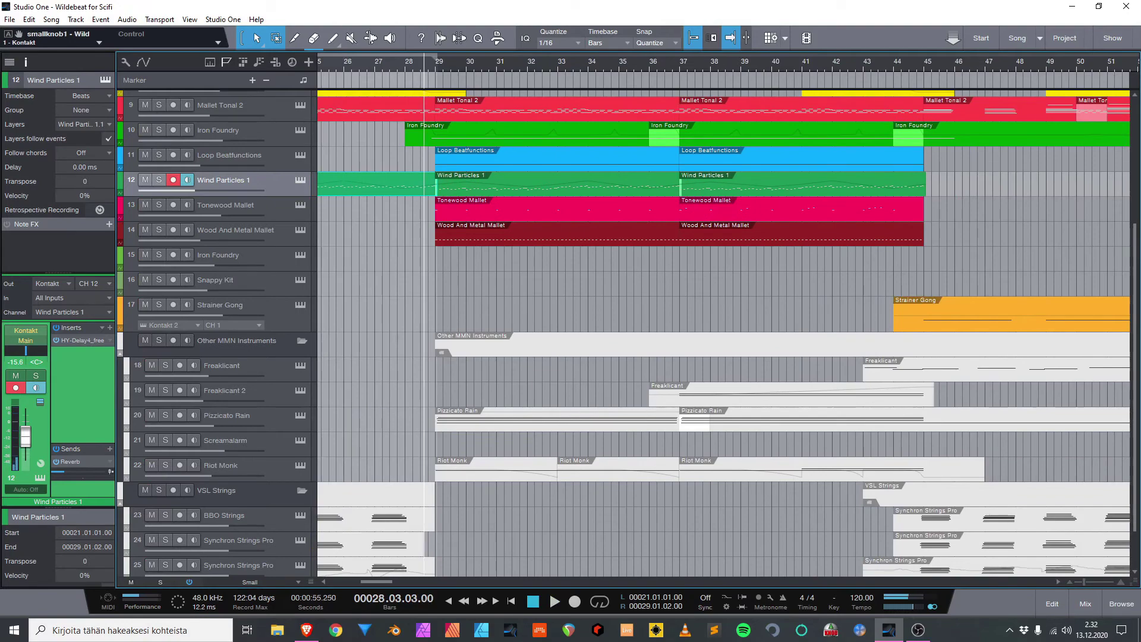
scroll(723, 333, up, 8)
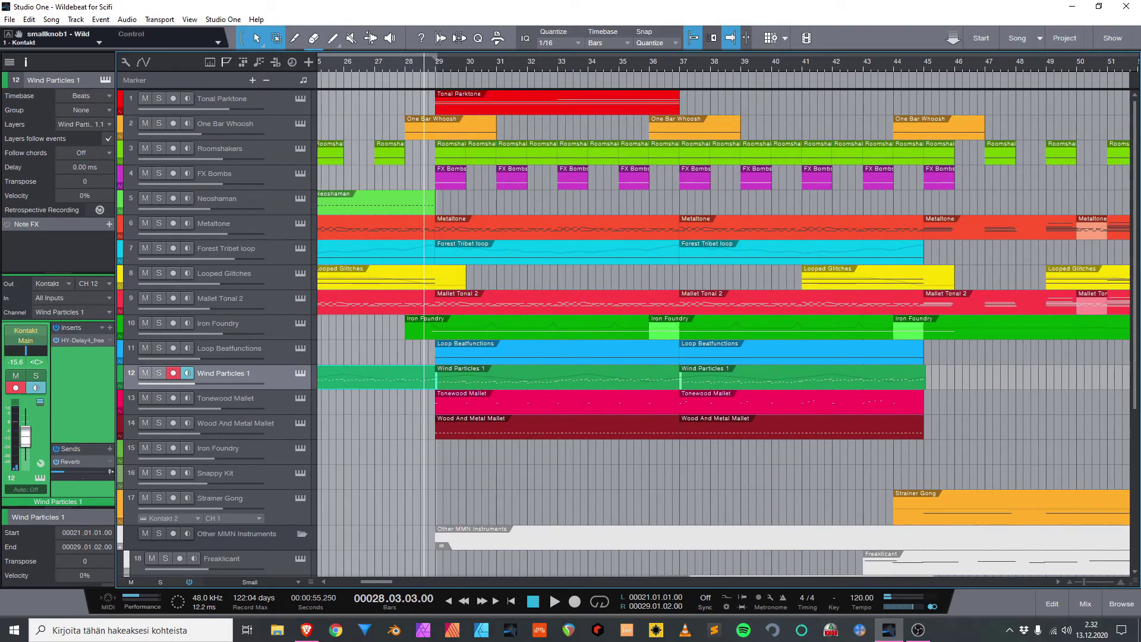
click(159, 323)
click(440, 333)
key(space)
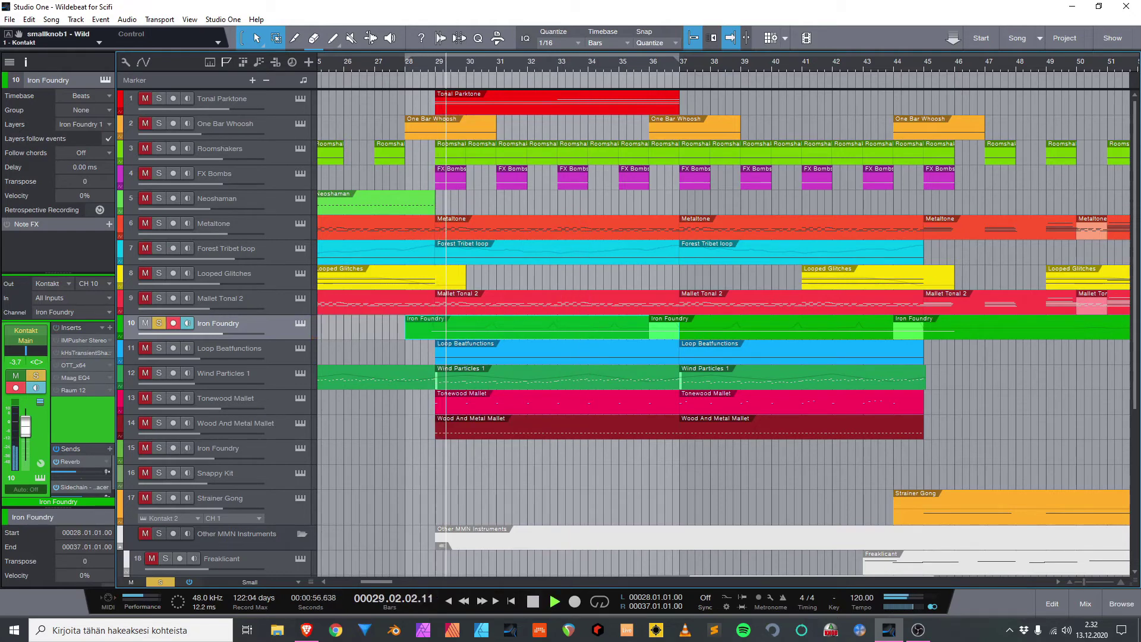
key(space)
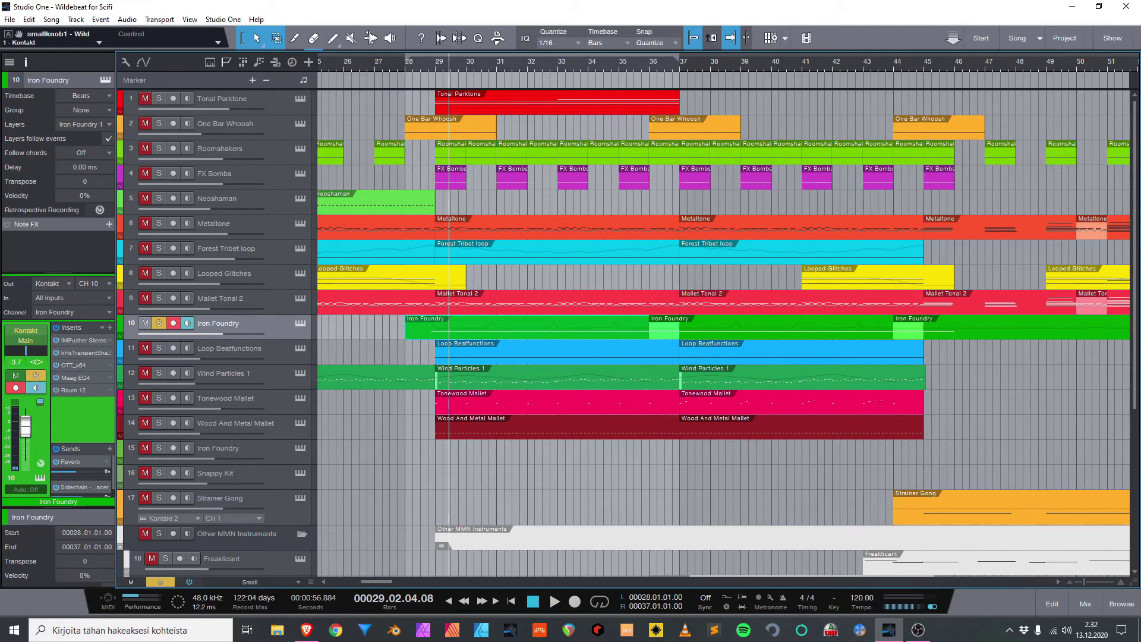
Check the Raum 12 insert on the soloed Iron Foundry track and replay the track from bar 29.
double_click(74, 391)
key(Escape)
key(space)
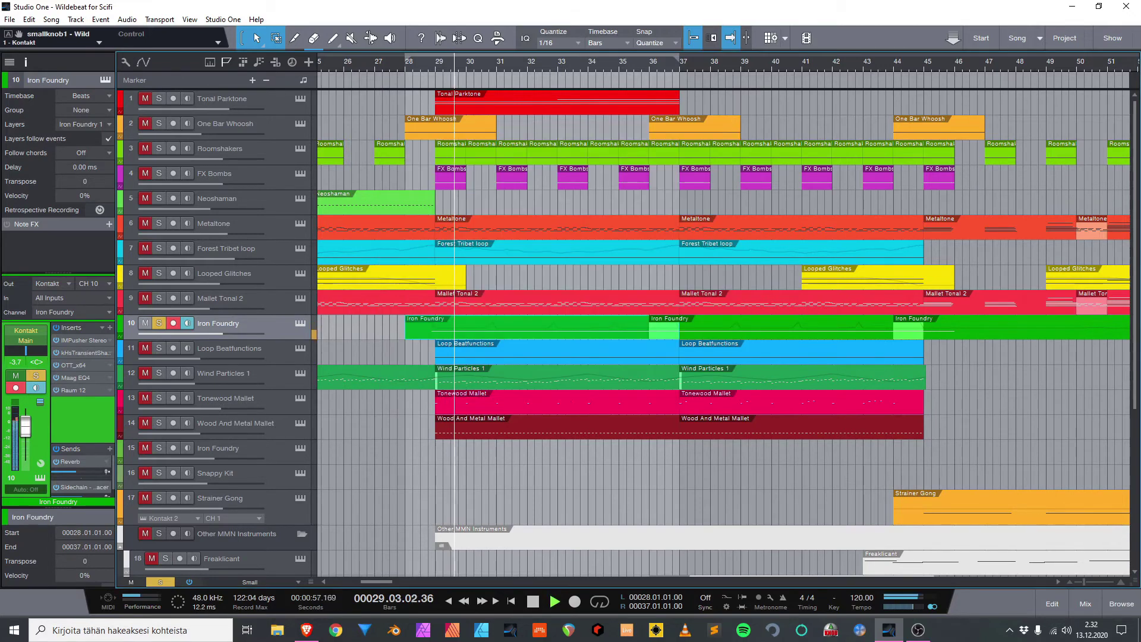
key(space)
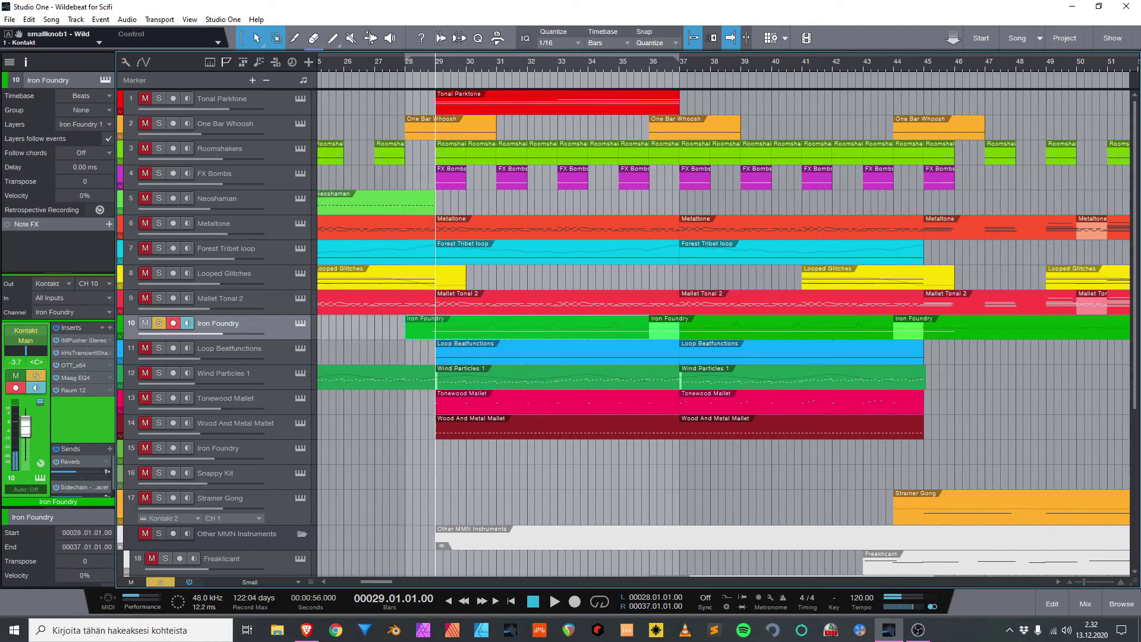
Open the Iron Foundry clip in the note editor and examine its notes and pitch bend curve while playing bars 29 to 30.
key(F2)
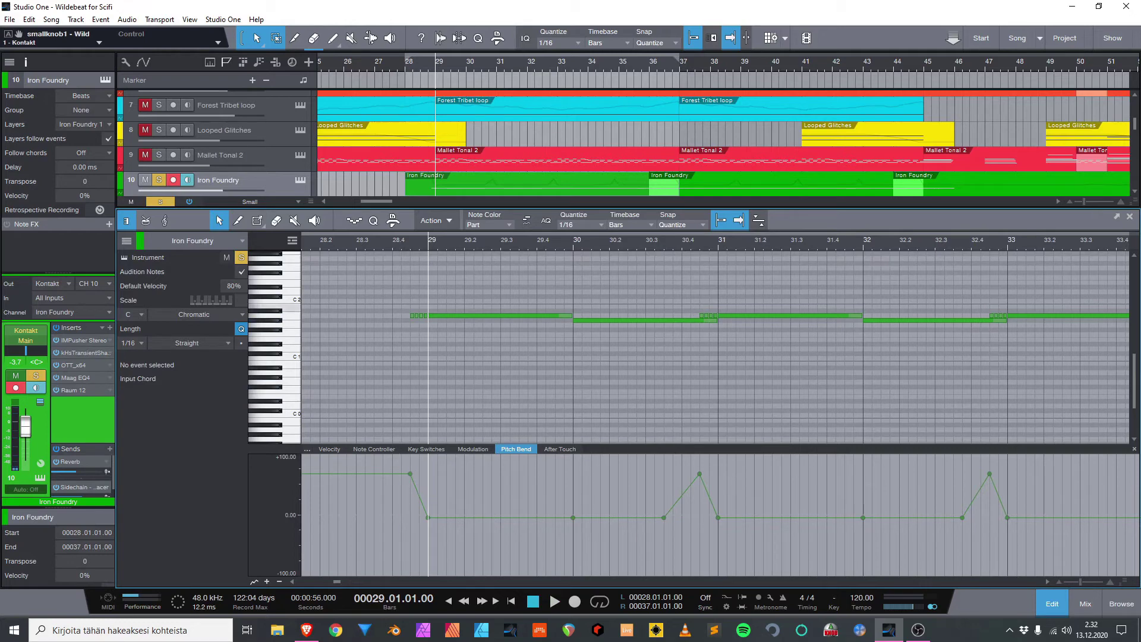
drag(410, 309, 599, 316)
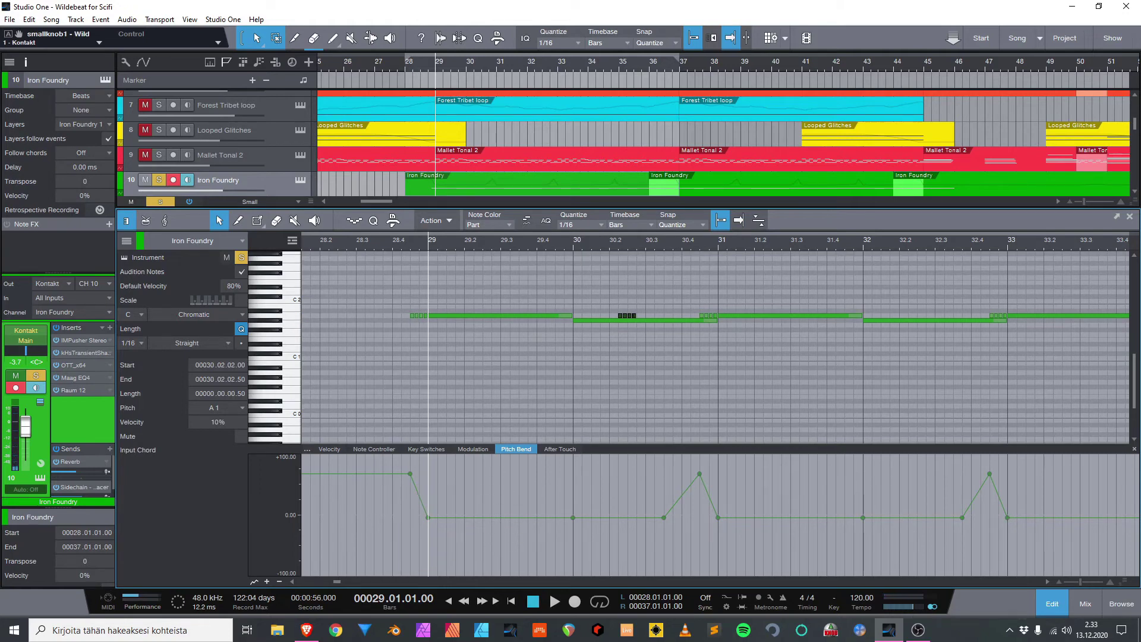
key(space)
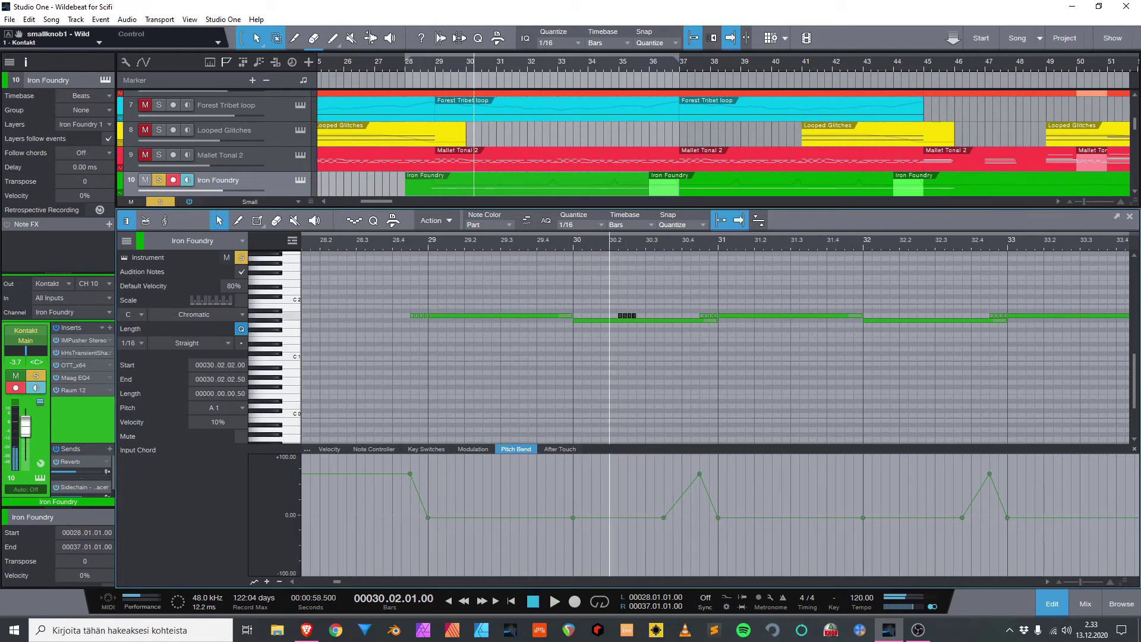
key(space)
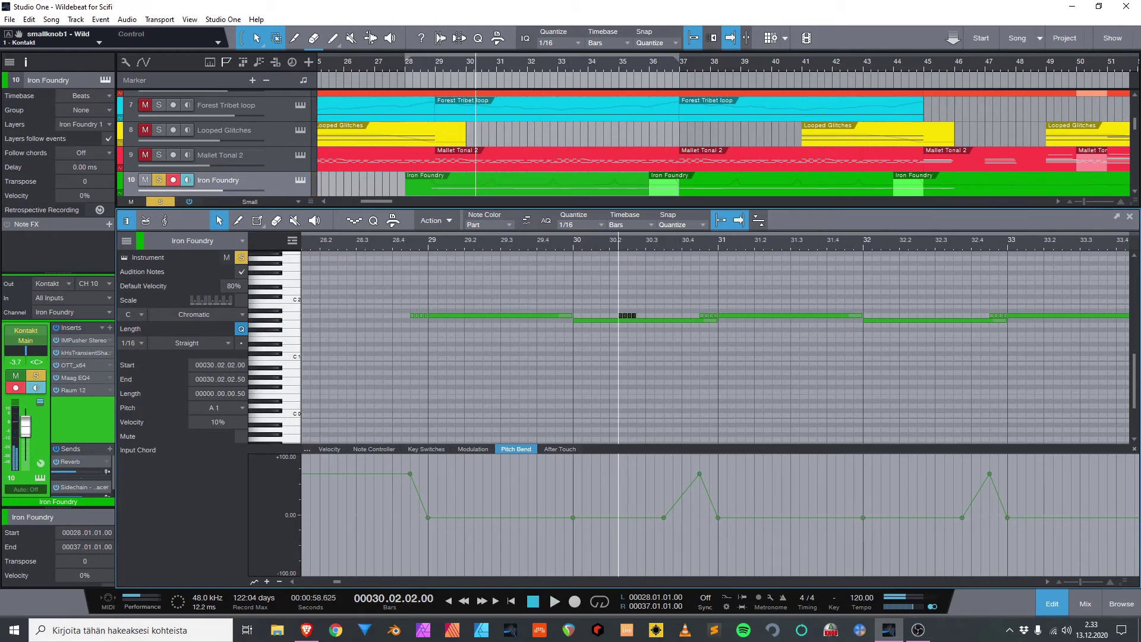
key(space)
drag(610, 310, 645, 317)
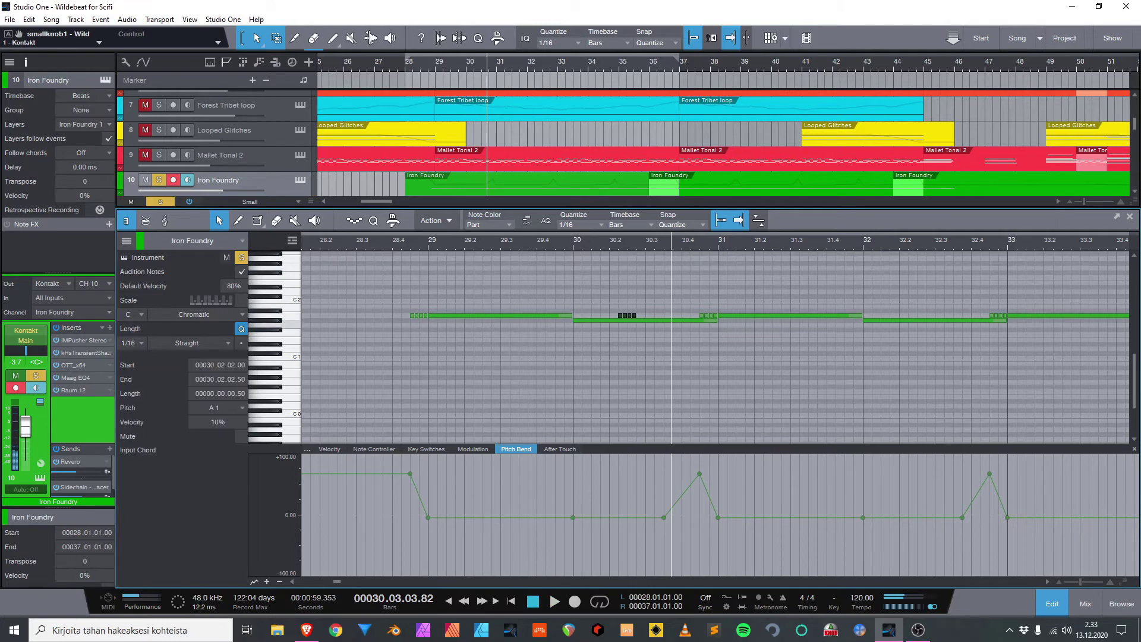
Replay the Iron Foundry pitch bend into bar 29 from 28.04.03 and 28.04.02, and close the note editor.
click(411, 240)
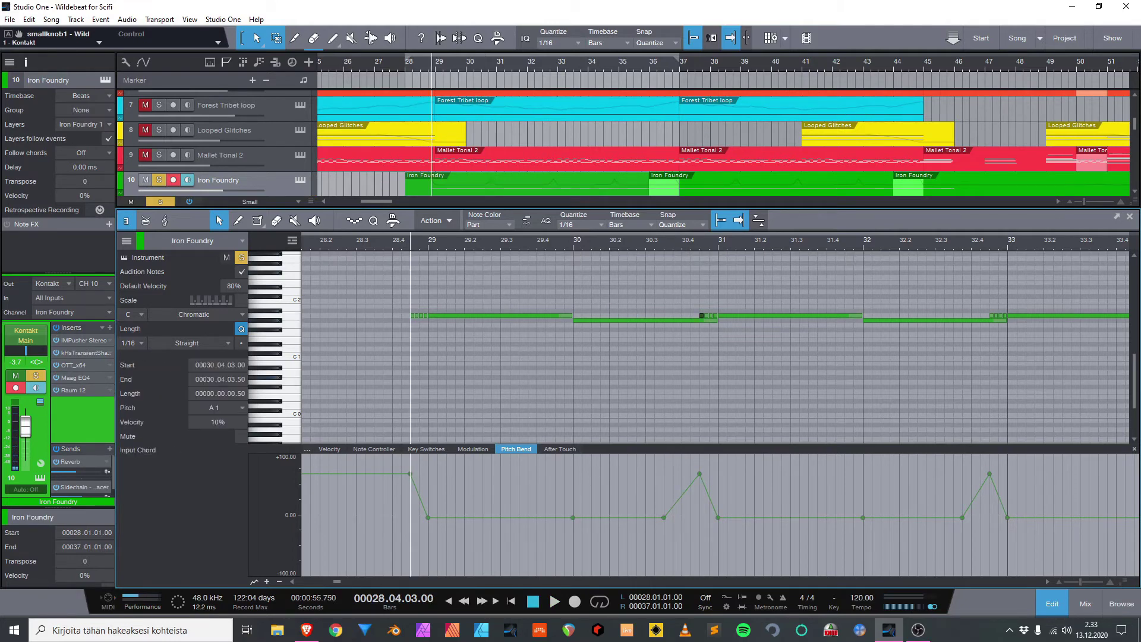
key(space)
key(space)
click(401, 241)
key(space)
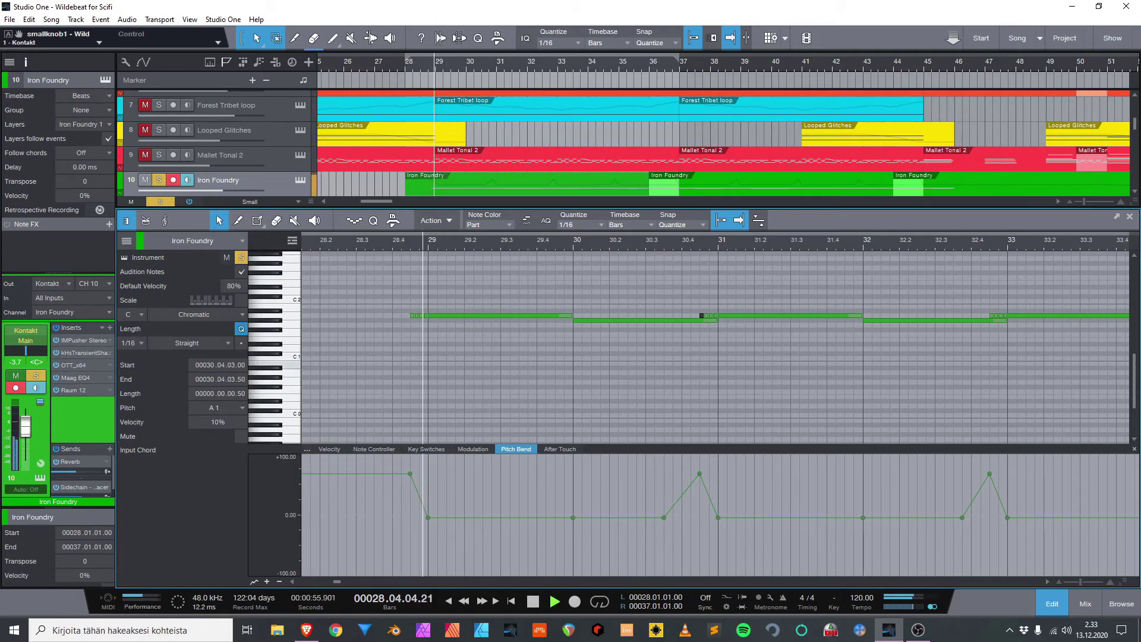
key(space)
key(space)
key(space)
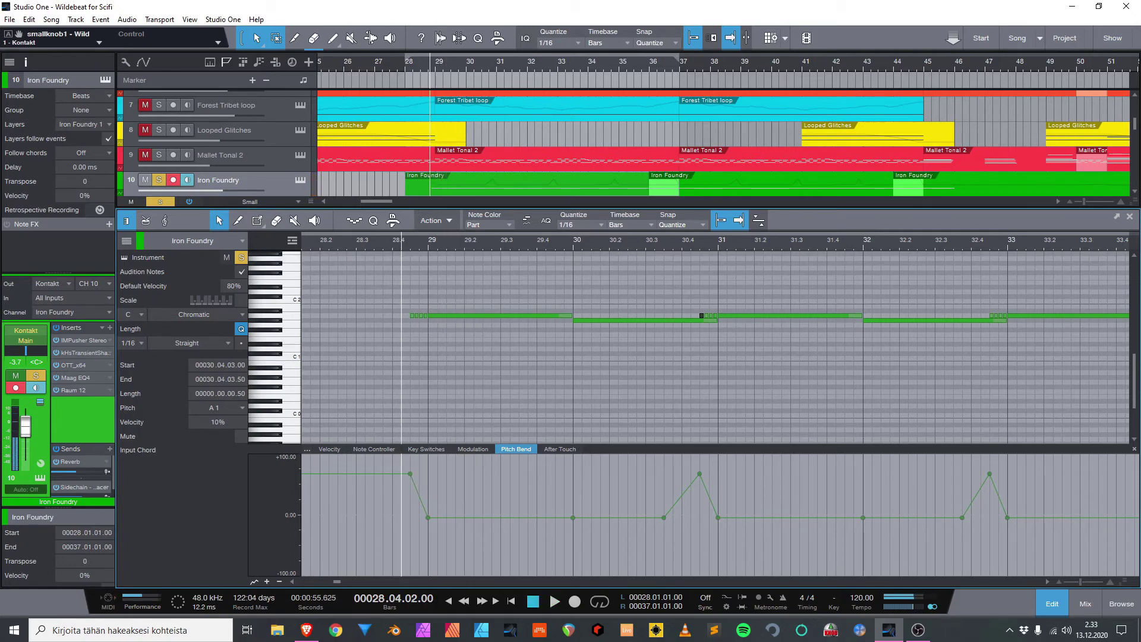
key(space)
key(F2)
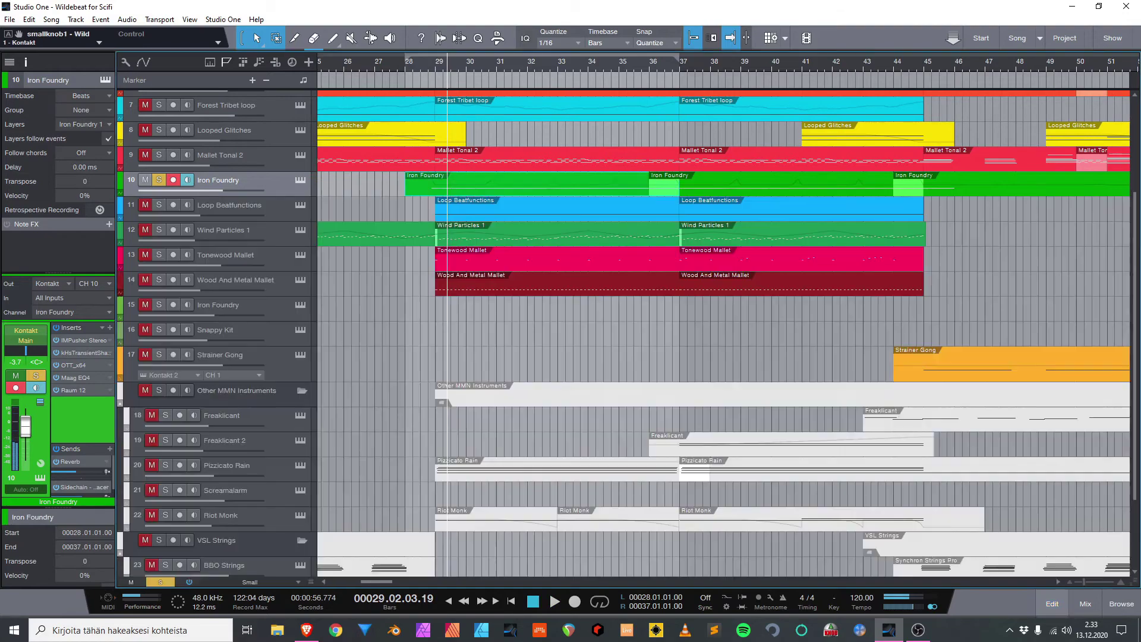
Unsolo Iron Foundry and play the full mix through bars 29 to 31.
key(s)
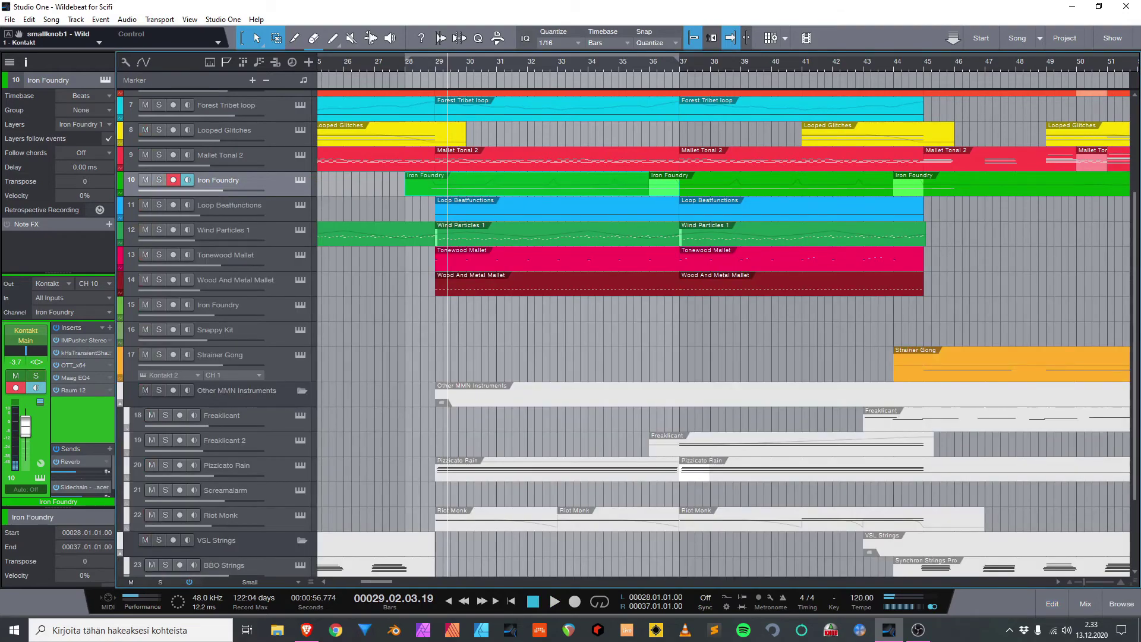
key(space)
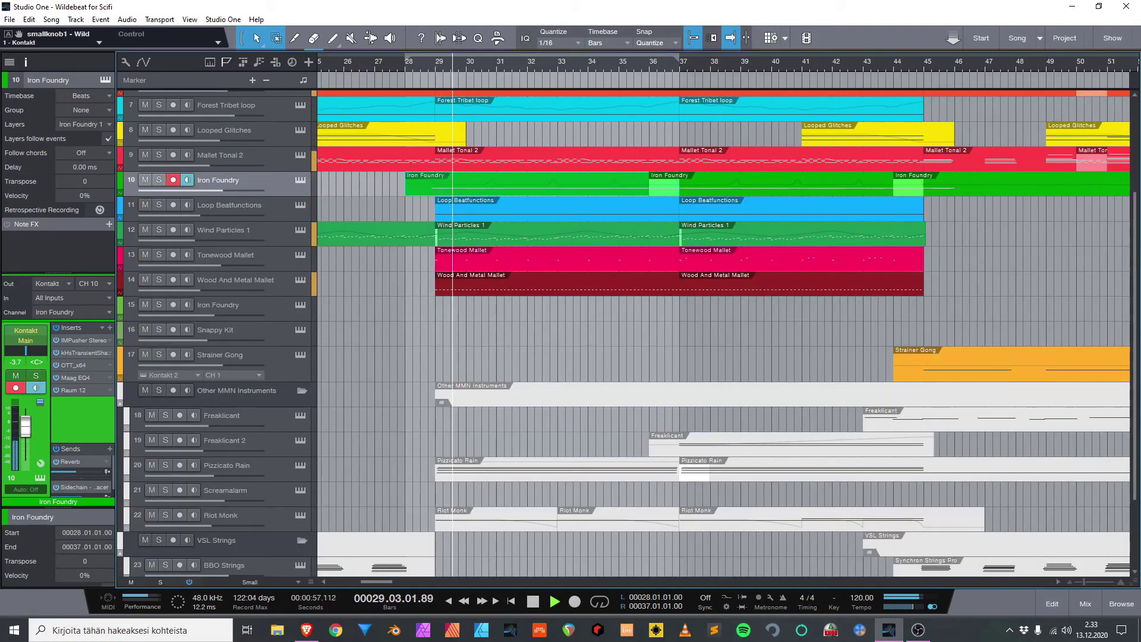
scroll(723, 327, right, 3)
scroll(723, 326, down, 2)
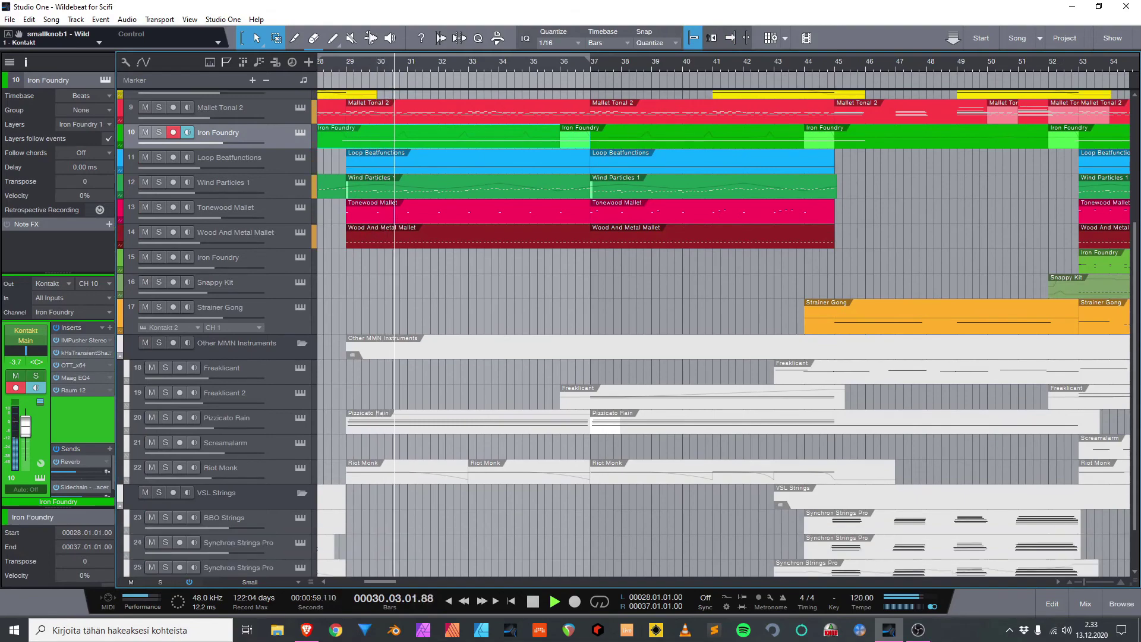
scroll(723, 326, up, 7)
key(f)
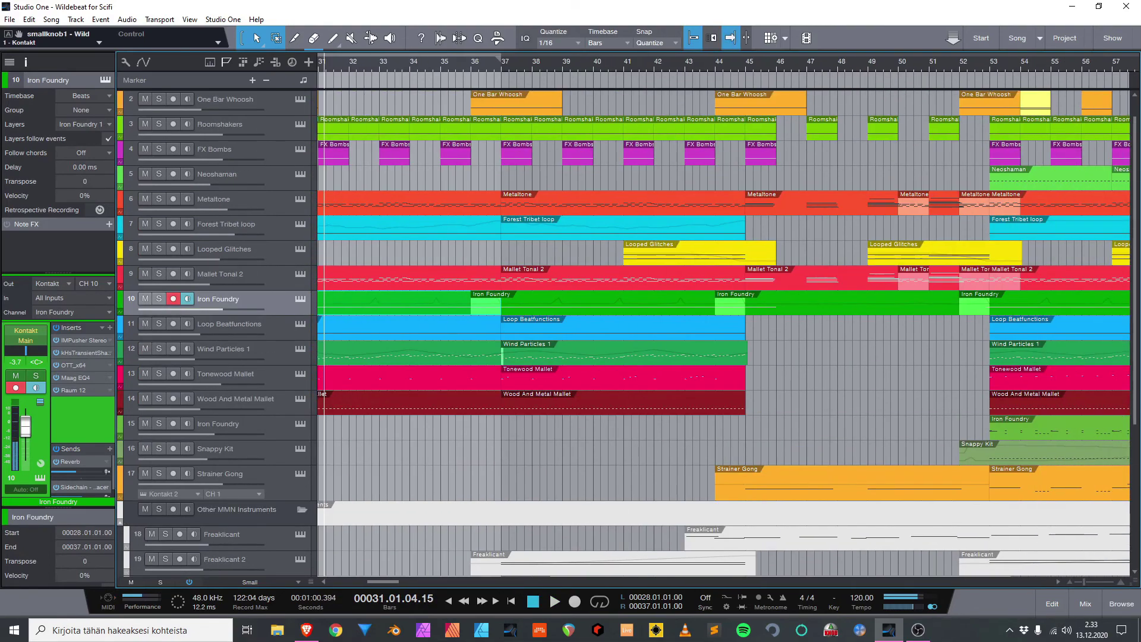
Solo Iron Foundry again, play it from just before bar 29, and remove the solo.
scroll(723, 327, up, 1)
scroll(723, 326, left, 5)
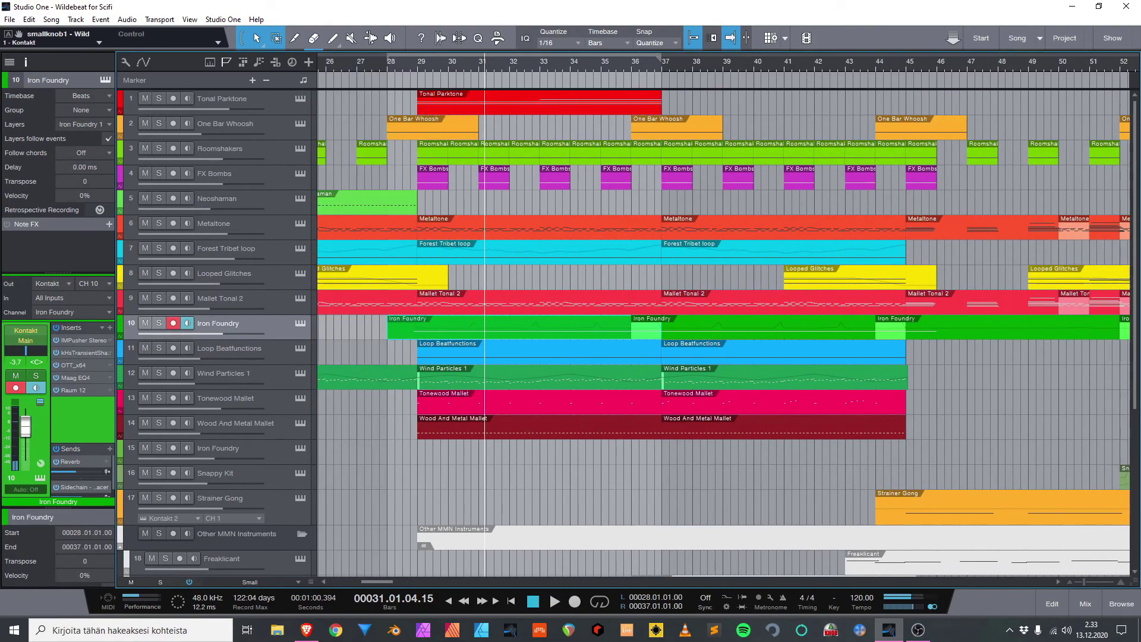
key(space)
key(s)
key(space)
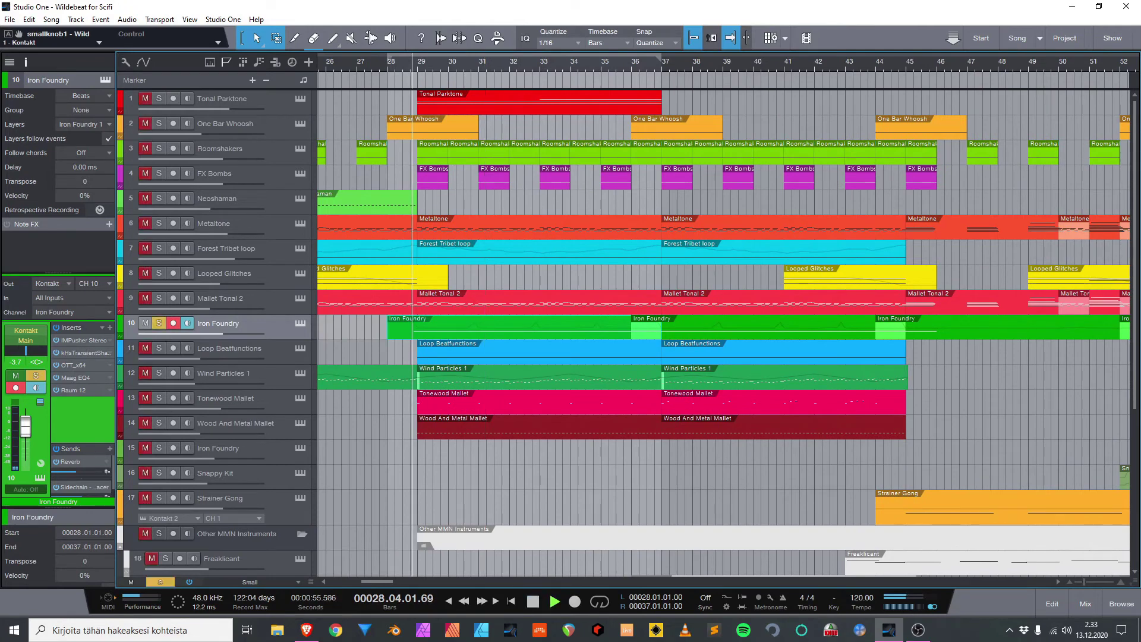
click(158, 323)
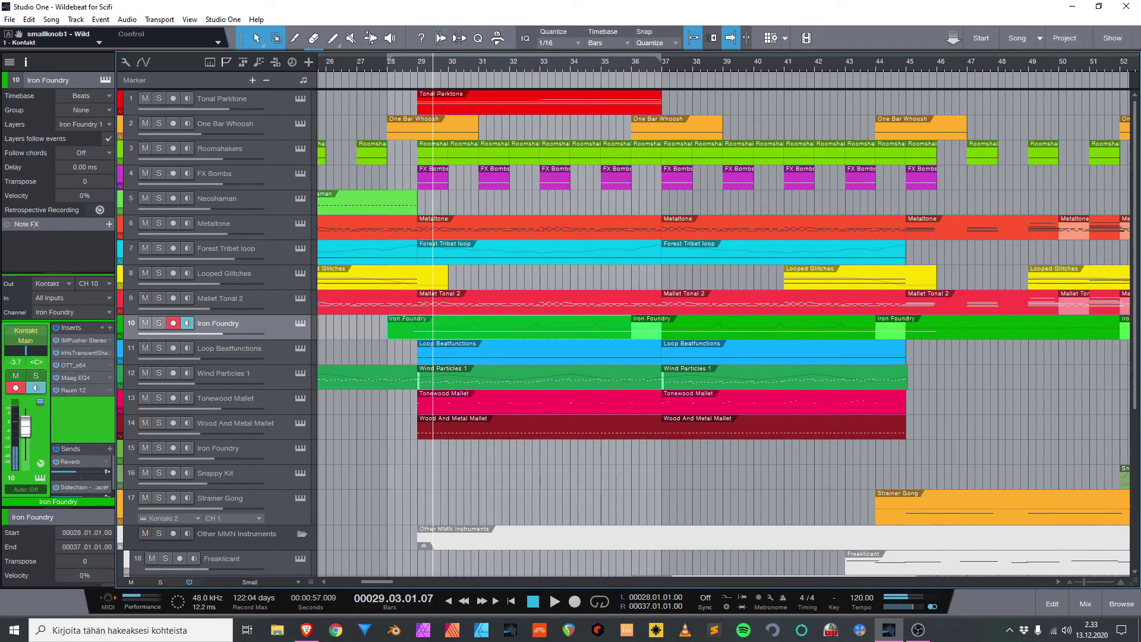
Solo Loop Beatfunctions, play it from around bar 29 while reviewing its FabFilter Pro-Q 3 insert, and return to the full mix.
click(159, 348)
key(space)
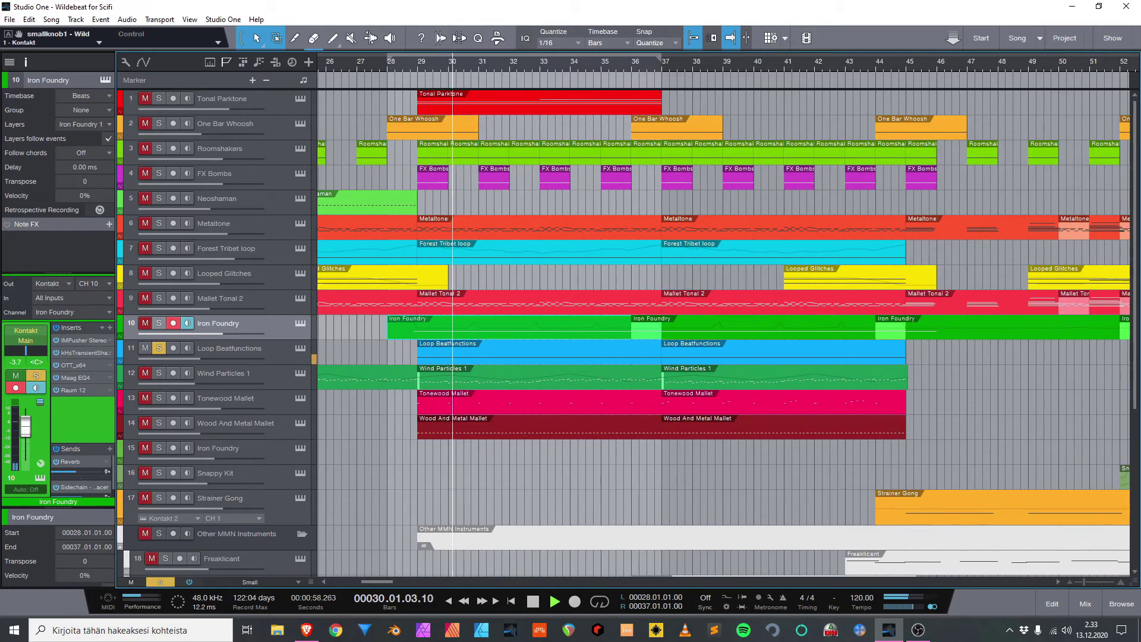
key(space)
key(space)
click(228, 348)
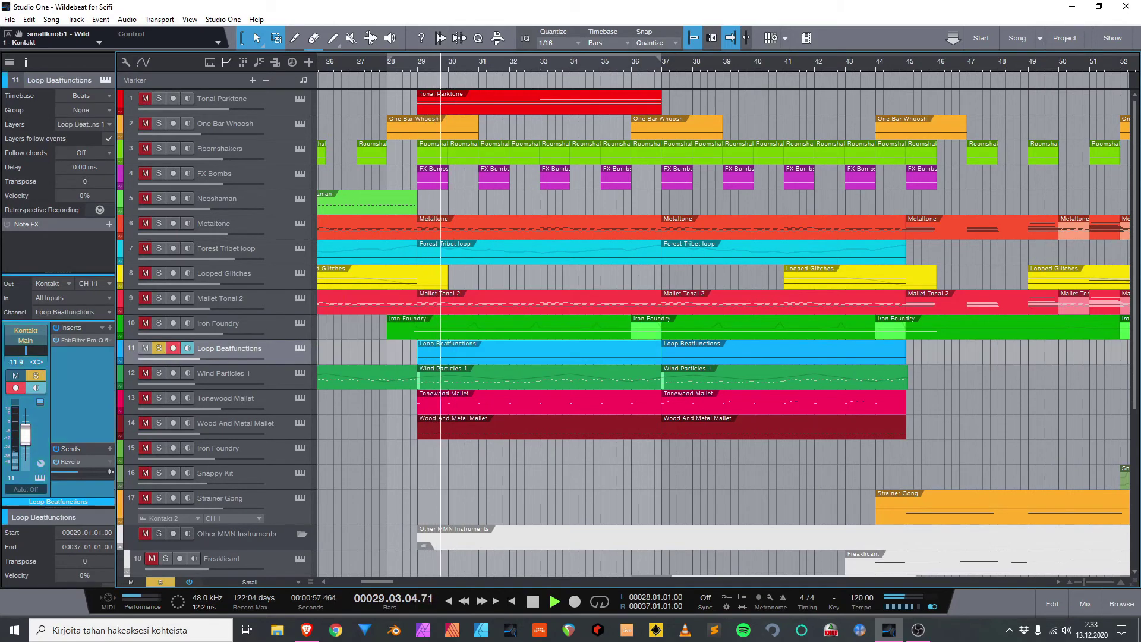
click(84, 340)
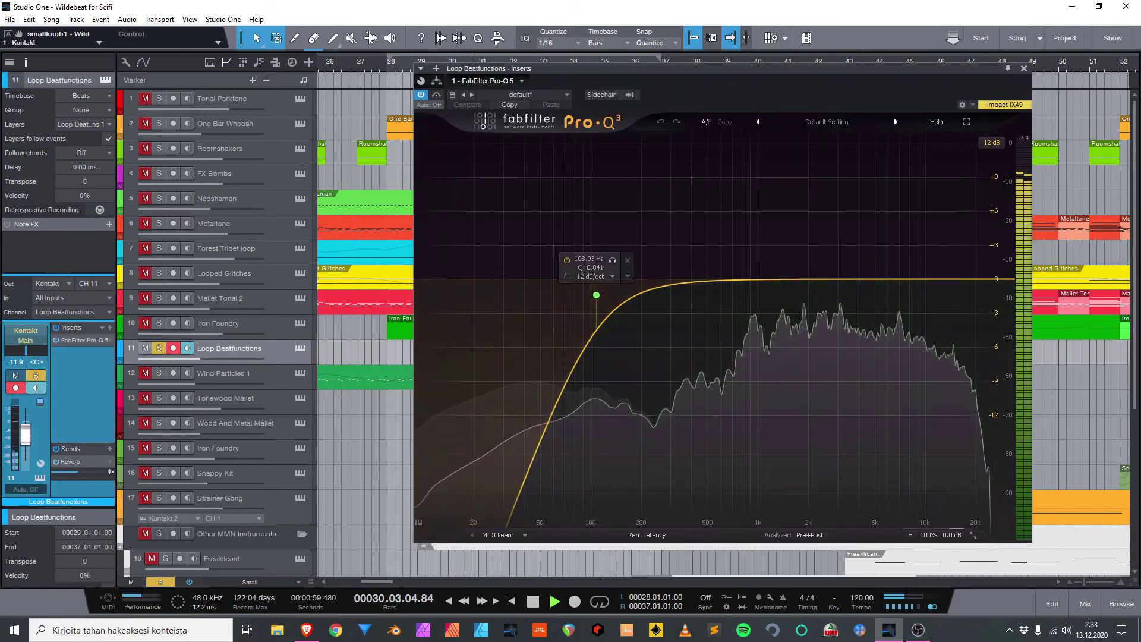
key(Escape)
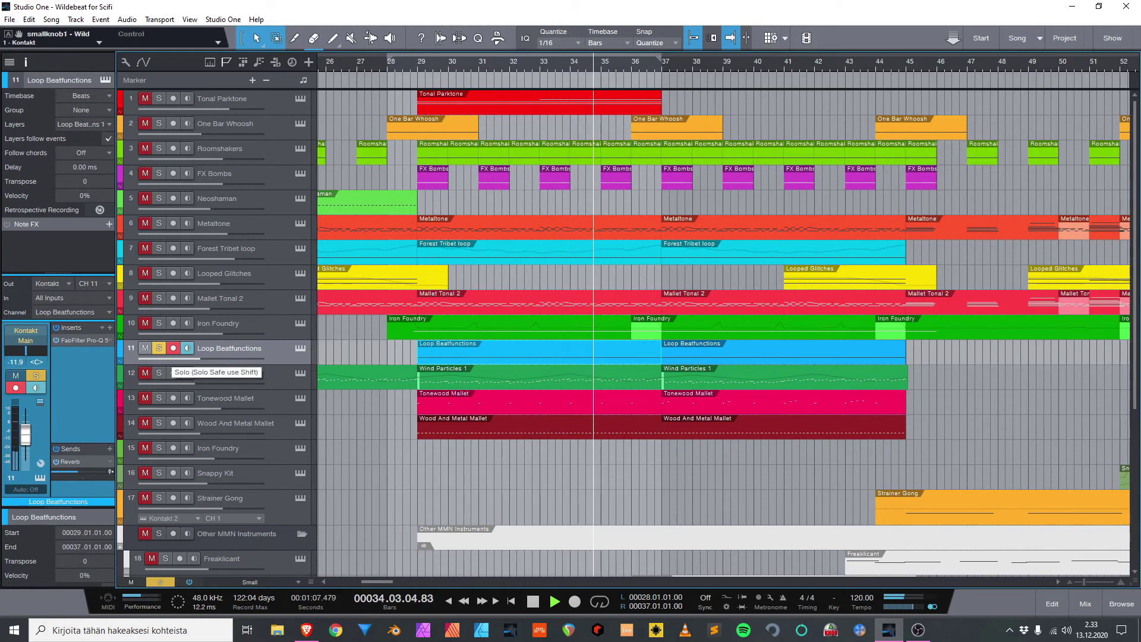
key(s)
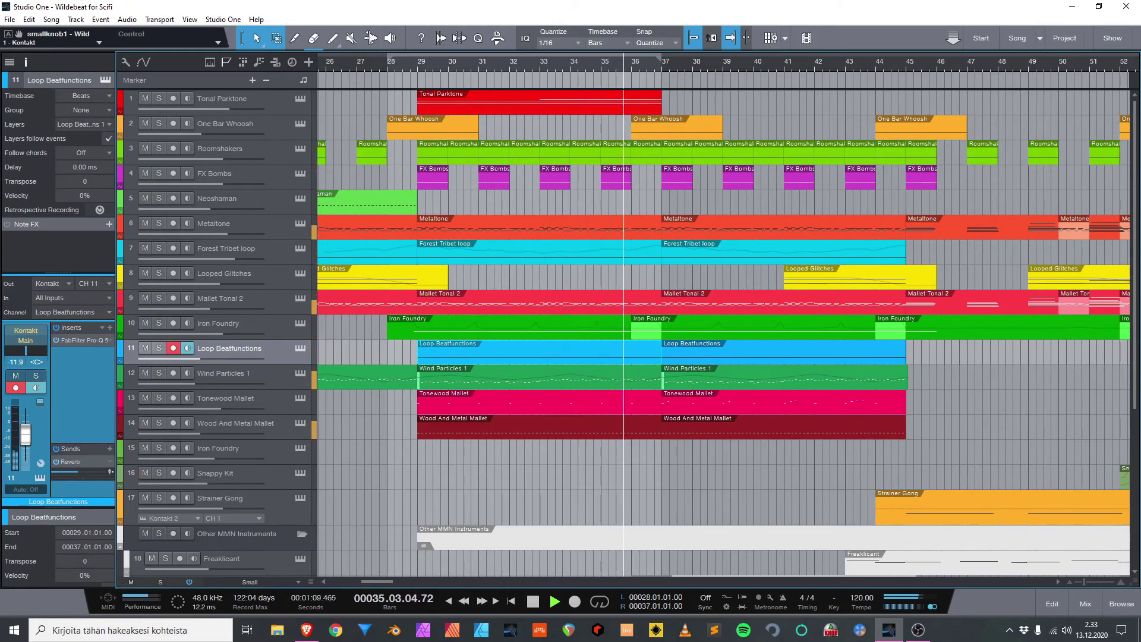
Solo the Strainer Gong track, play it from just before bar 45, and remove the solo.
scroll(724, 315, right, 10)
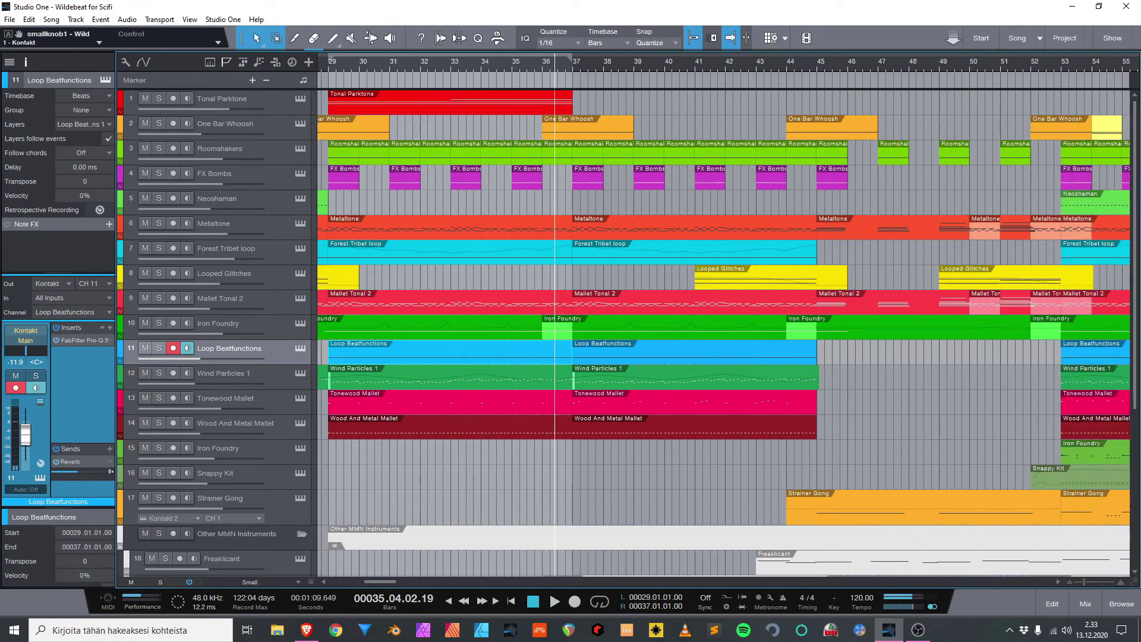
scroll(724, 315, down, 3)
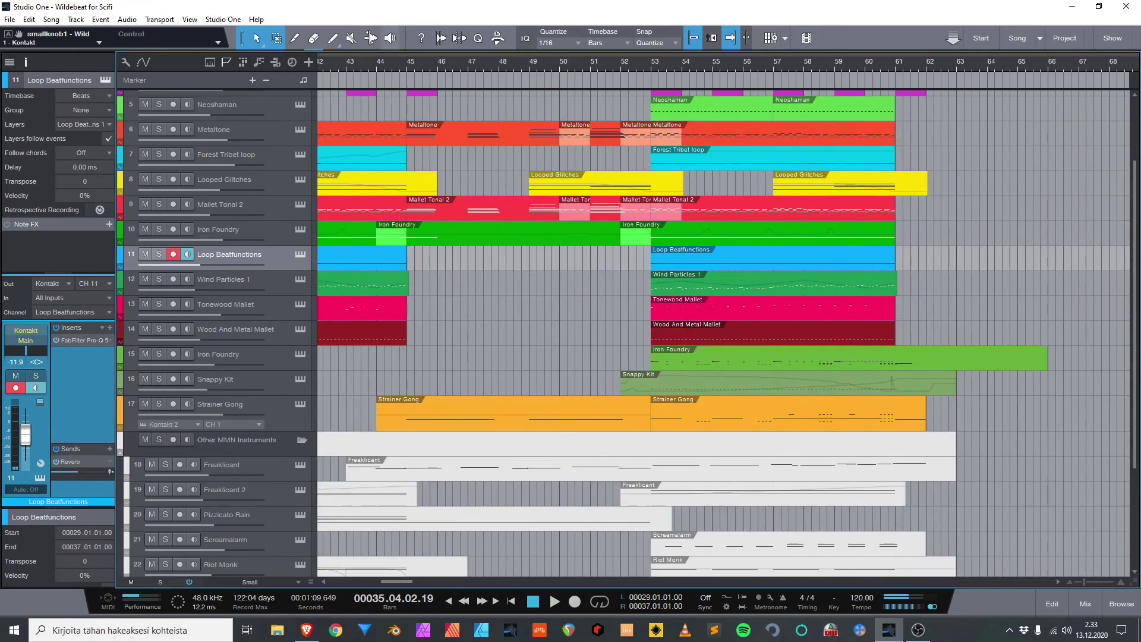
click(159, 404)
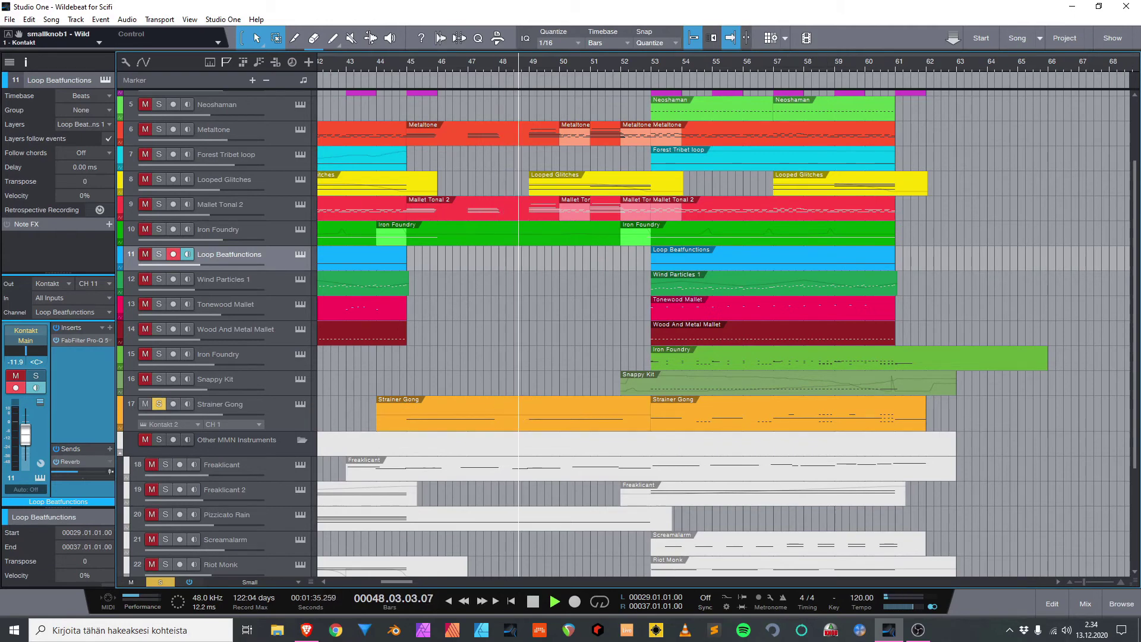
key(space)
click(159, 403)
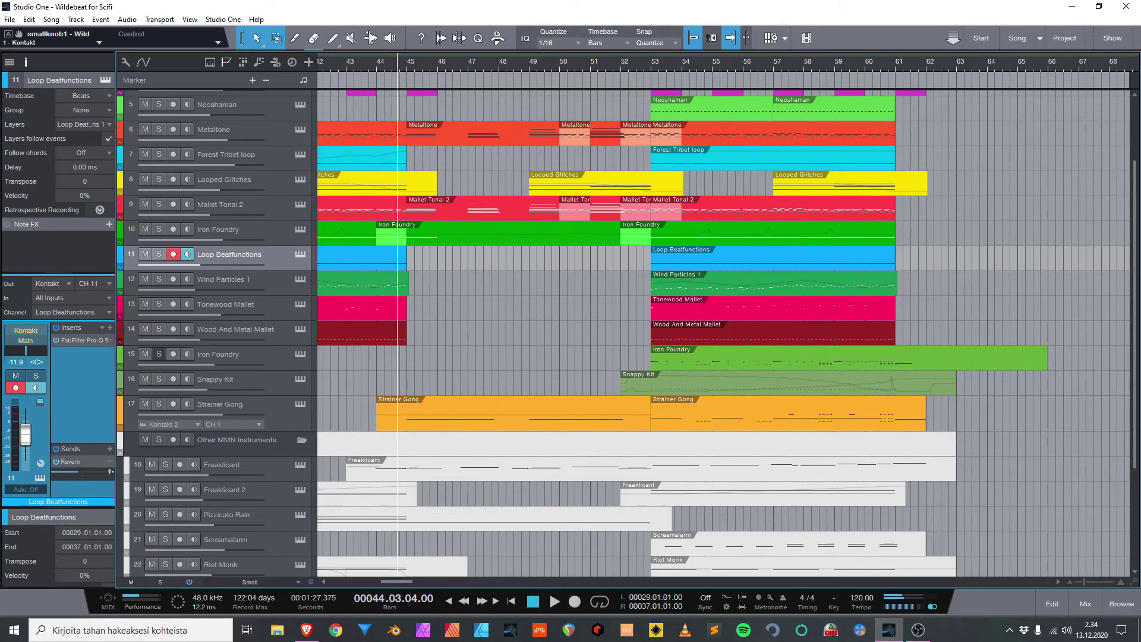
Solo Iron Foundry on track 15, play it into bar 53, and select its clip.
click(159, 354)
key(space)
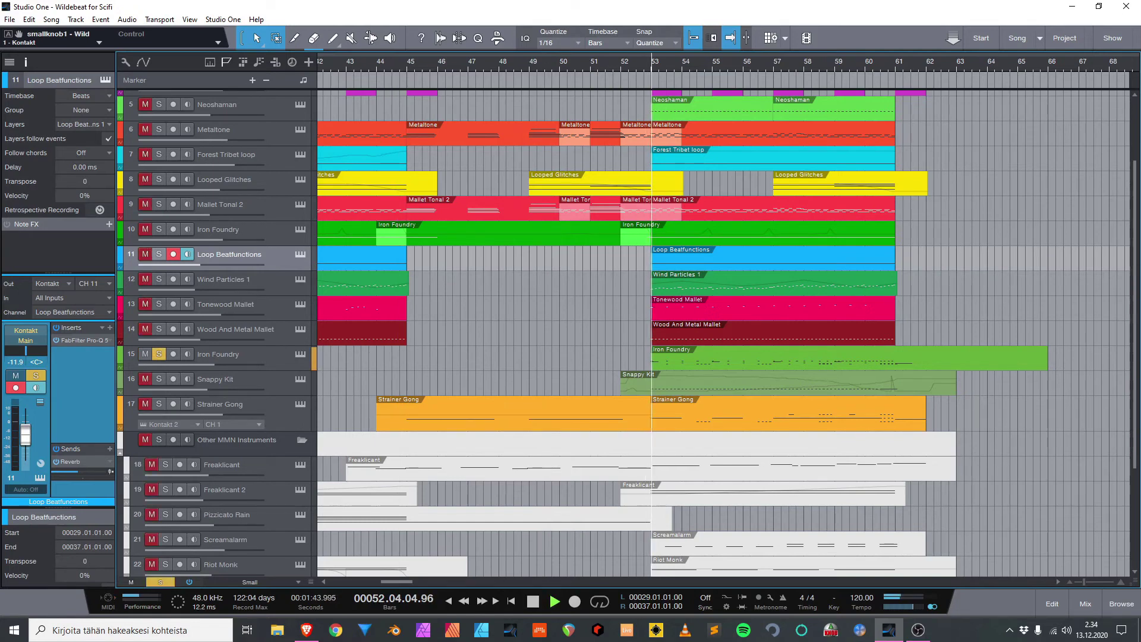
click(737, 359)
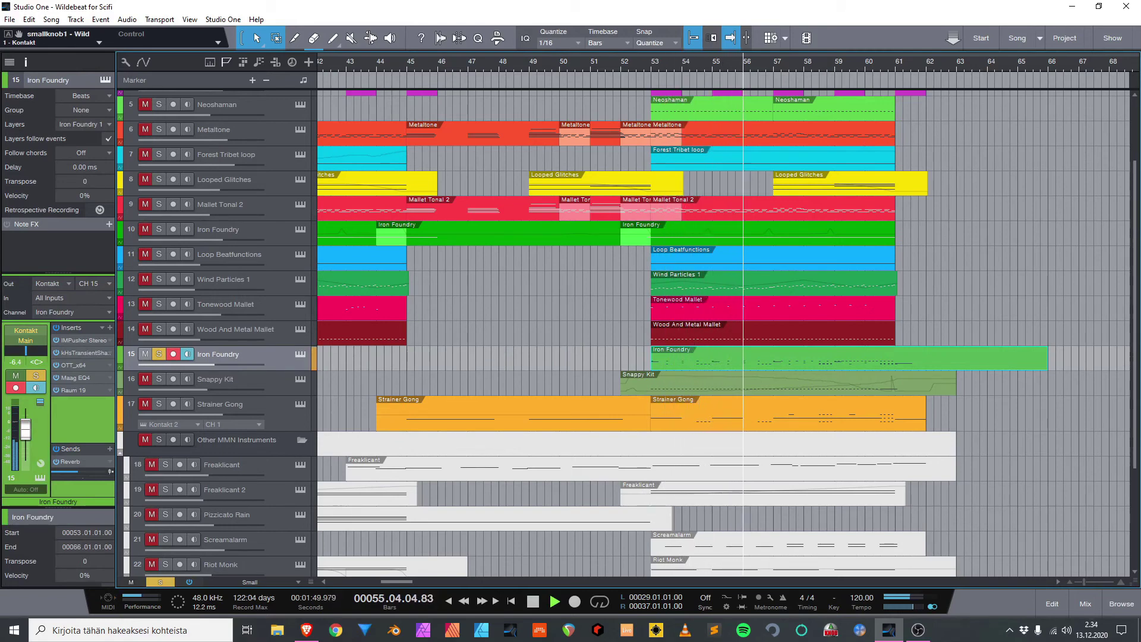
Add Iron Foundry on track 10 and Looped Glitches to the solo, play them from around bar 57 into bar 61, and clear the solos.
click(159, 229)
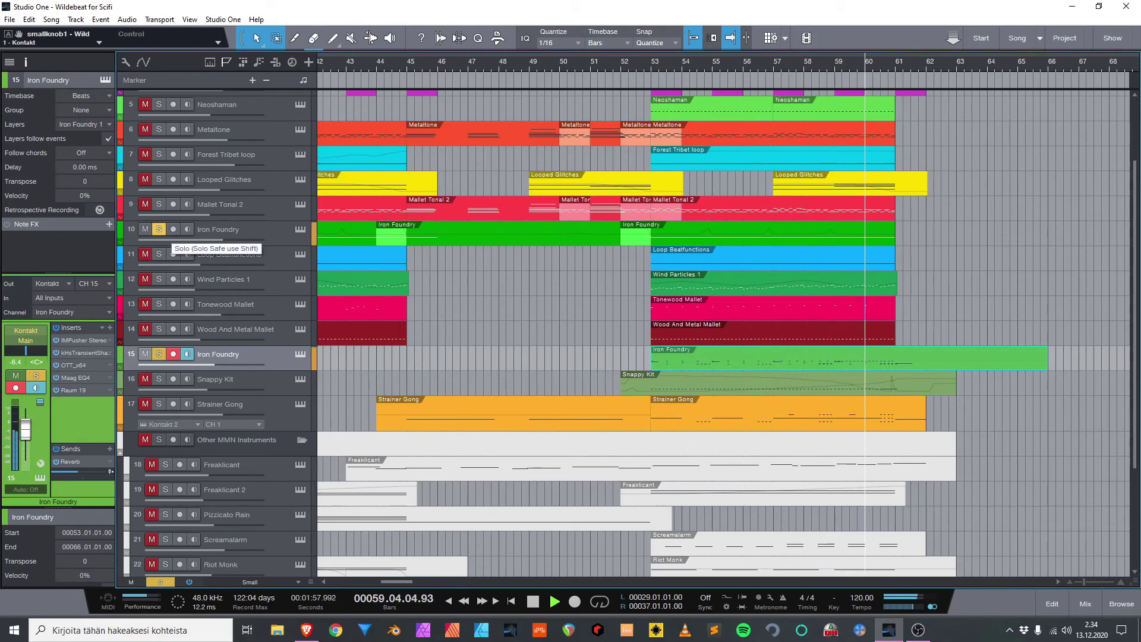
key(p)
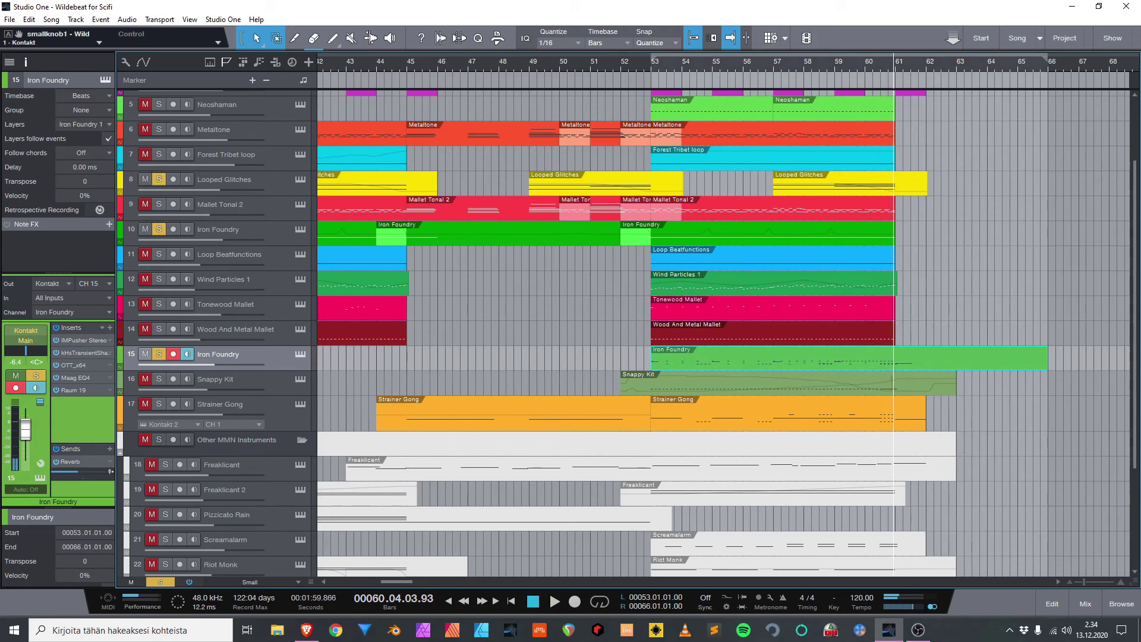
key(space)
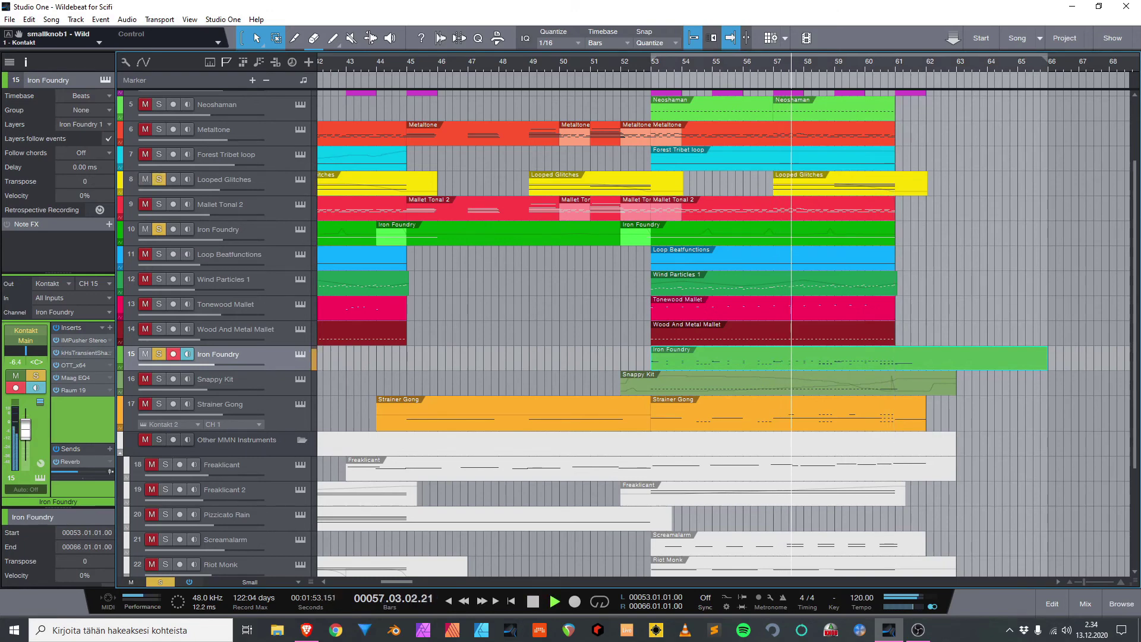
scroll(627, 315, up, 3)
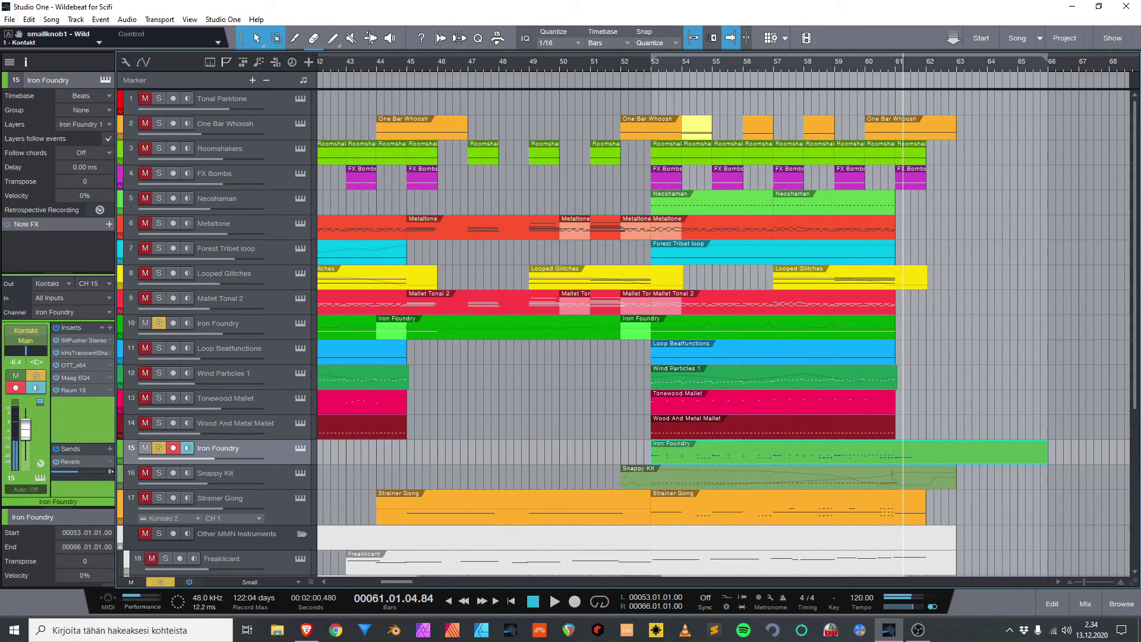
key(s)
Solo Snappy Kit, play its clip while reviewing the notes and pitch bend curve in the editor, and close the editor.
scroll(626, 334, down, 3)
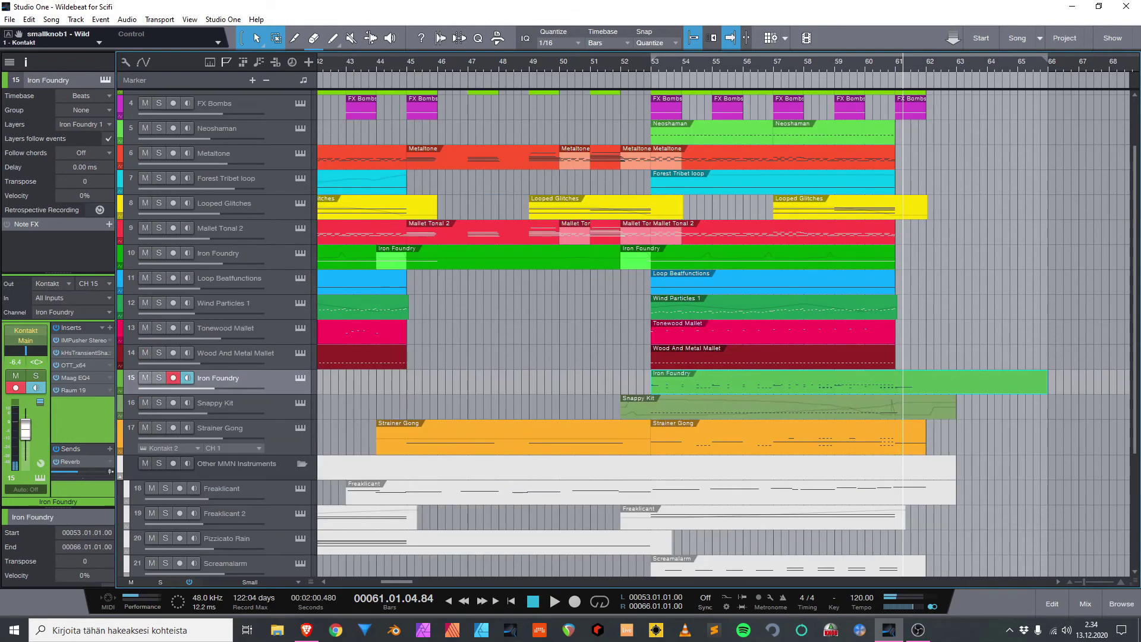
key(s)
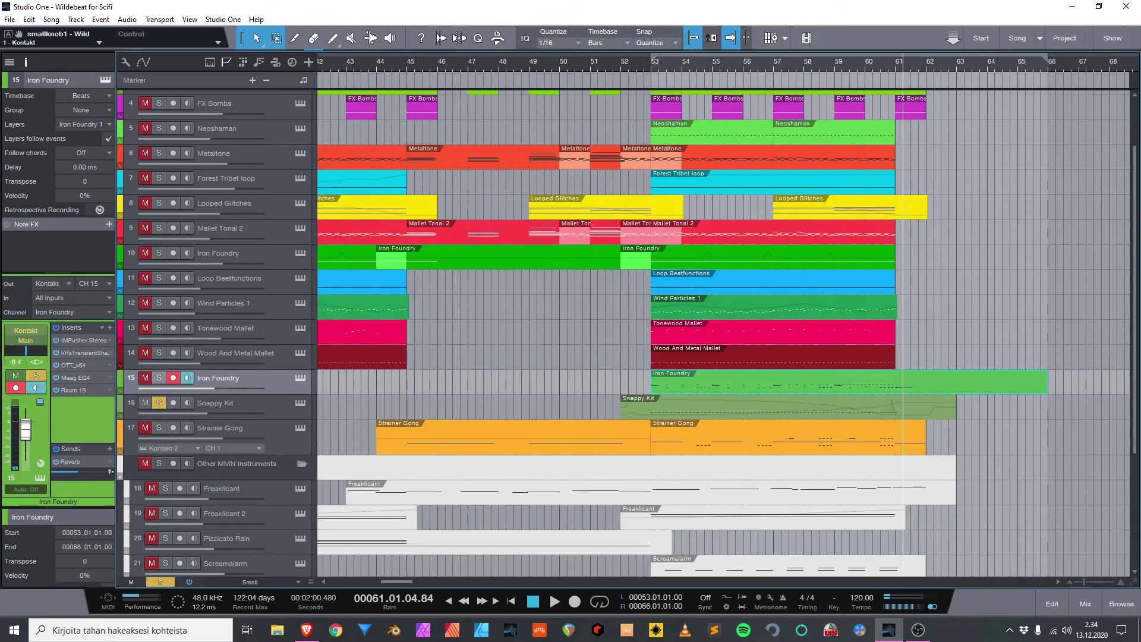
double_click(767, 408)
key(space)
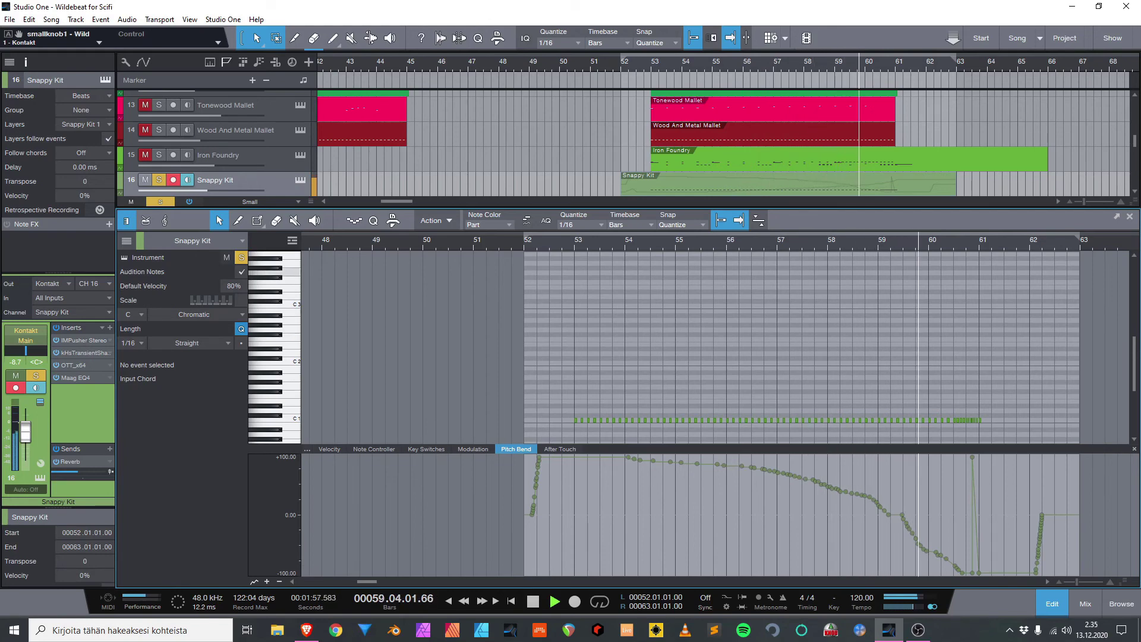
scroll(966, 505, up, 4)
scroll(970, 505, up, 1)
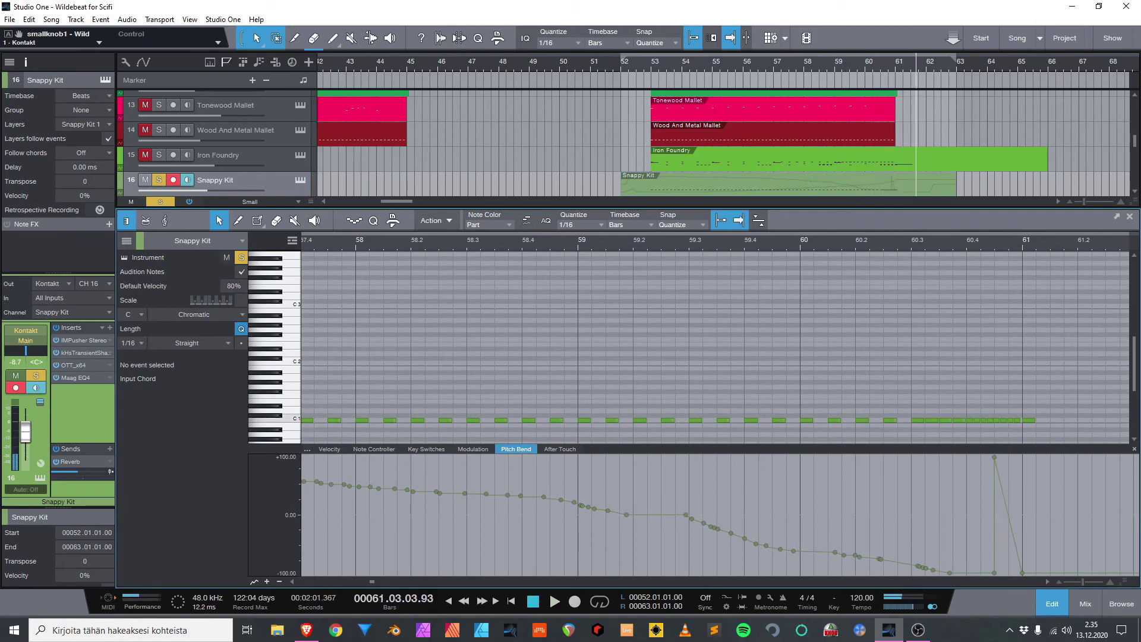
key(F2)
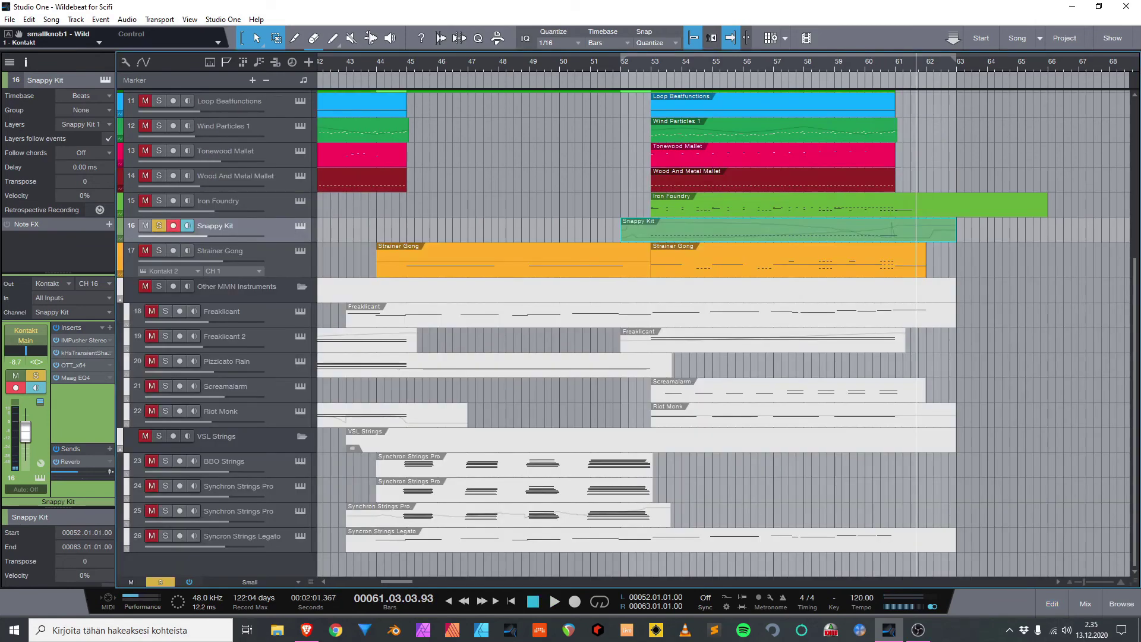
Play Snappy Kit from around bar 52, compare it with the full mix into bar 53, and solo it again.
key(space)
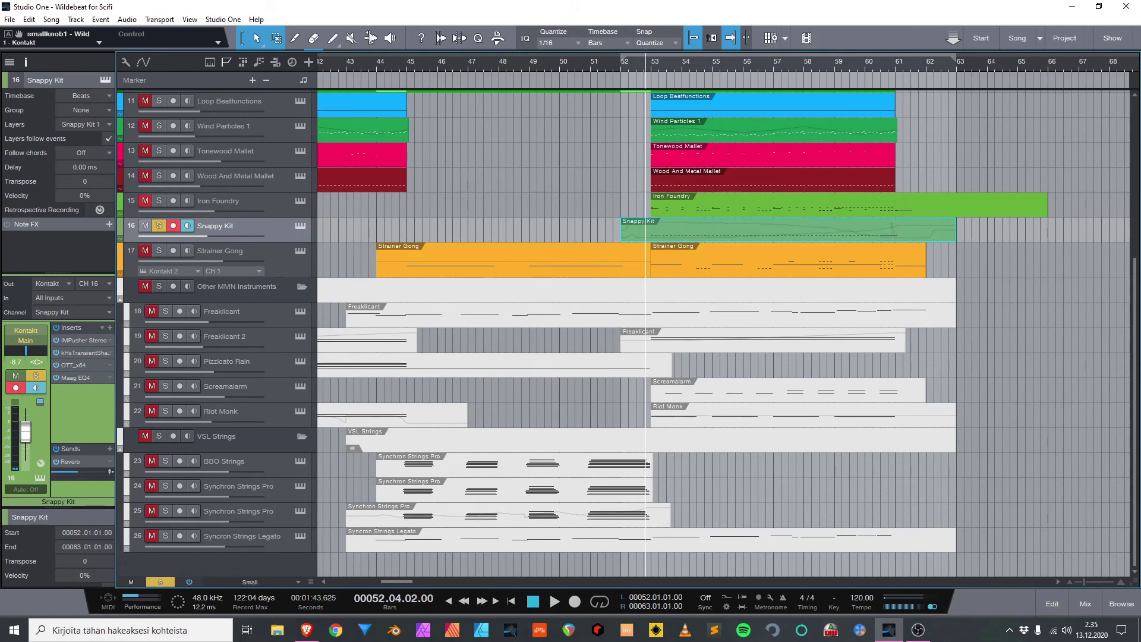
key(s)
key(space)
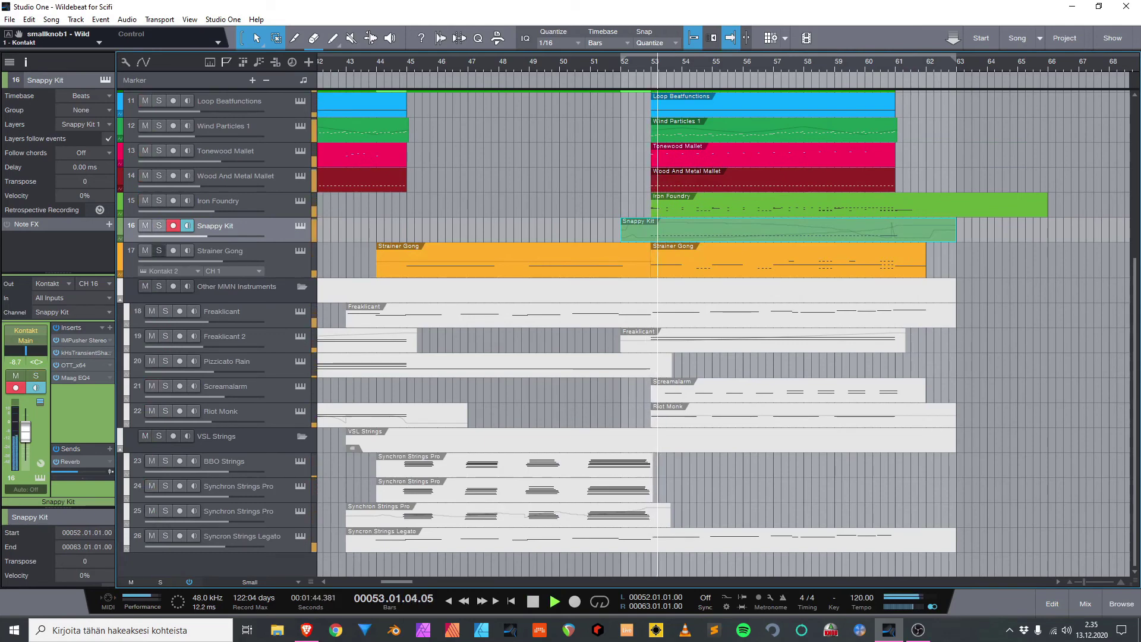
key(s)
scroll(724, 315, left, 1)
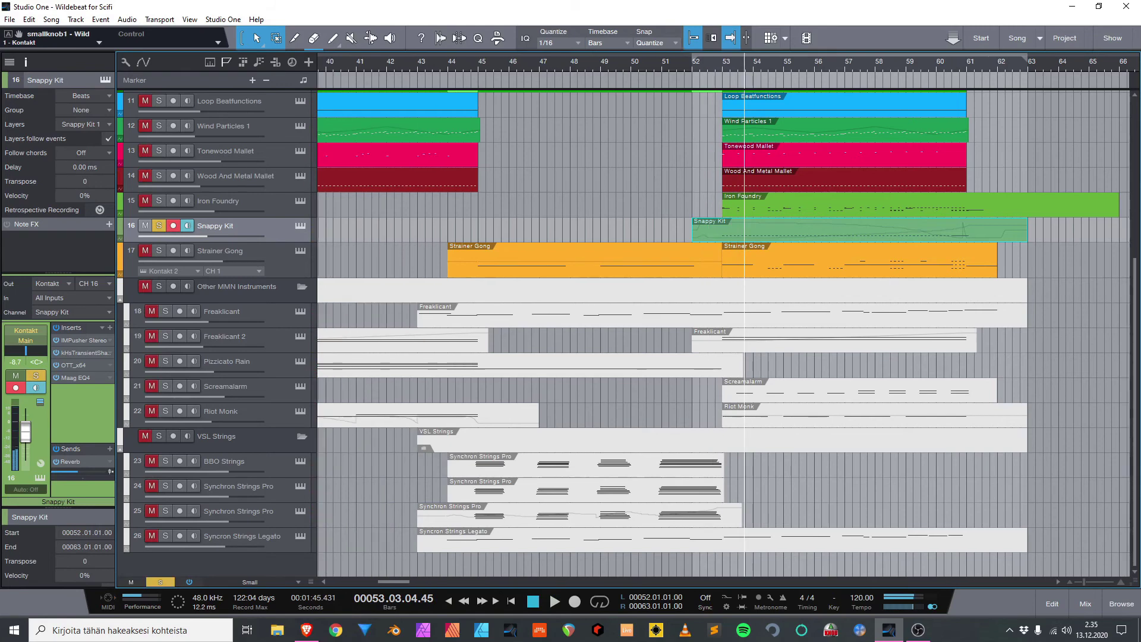
Solo Screamalarm and Freaklicant 2 in turn, play them between about bars 54 and 56, and remove the solo.
scroll(724, 315, right, 2)
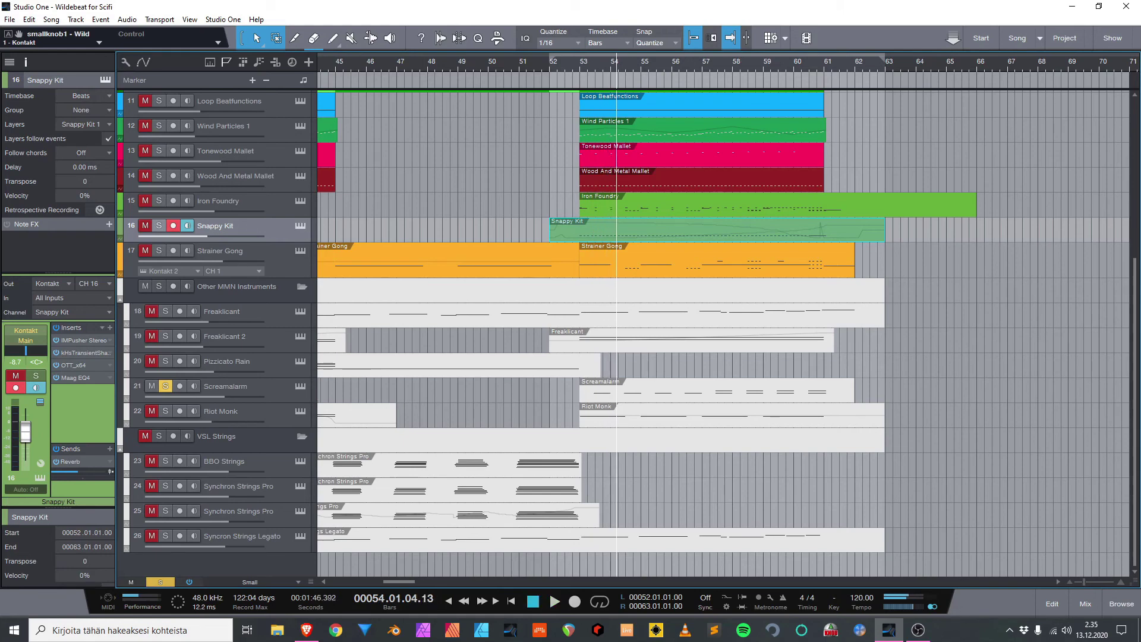
click(165, 385)
click(165, 336)
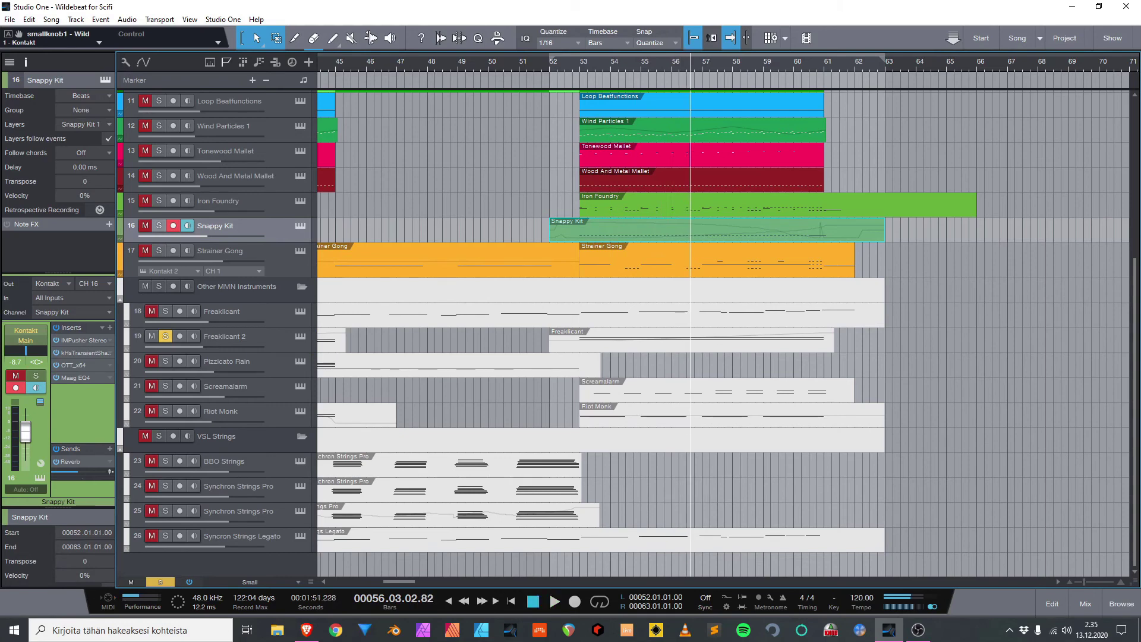
key(shift+s)
Solo the VSL Strings and Other MMN Instruments folders and play them from around bar 44.
scroll(713, 321, left, 3)
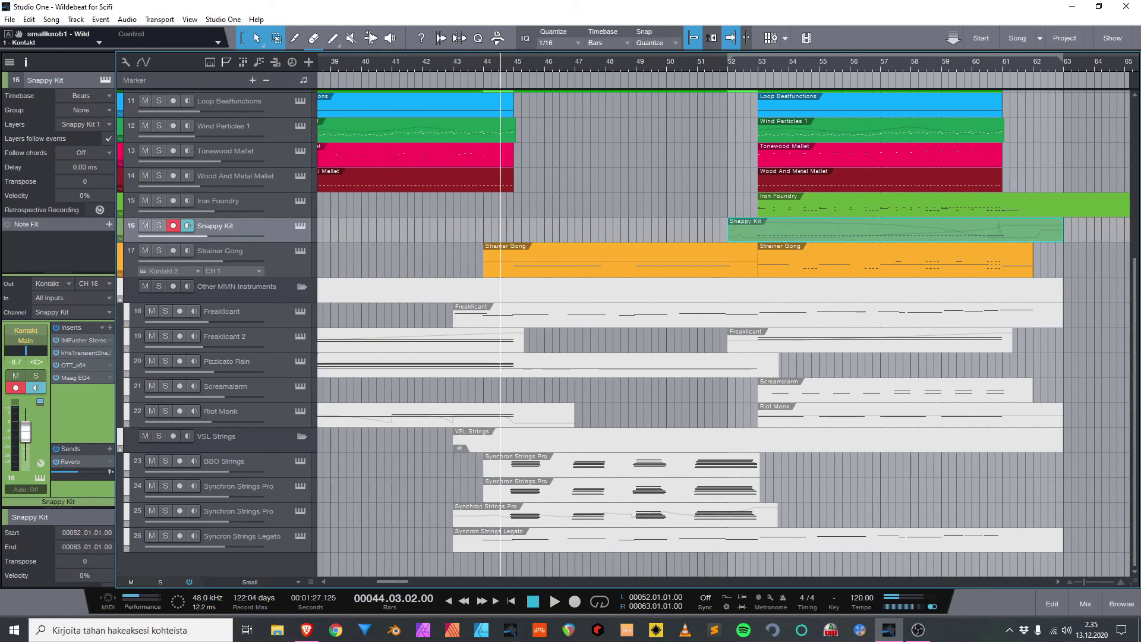
click(159, 286)
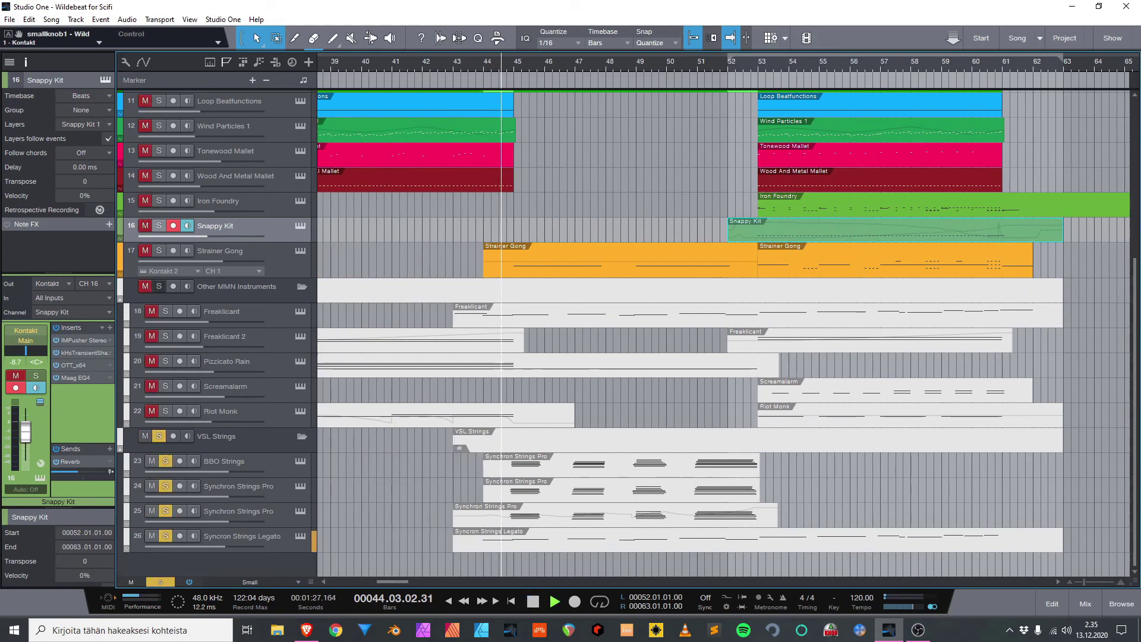
scroll(158, 286, up, 2)
scroll(626, 315, up, 3)
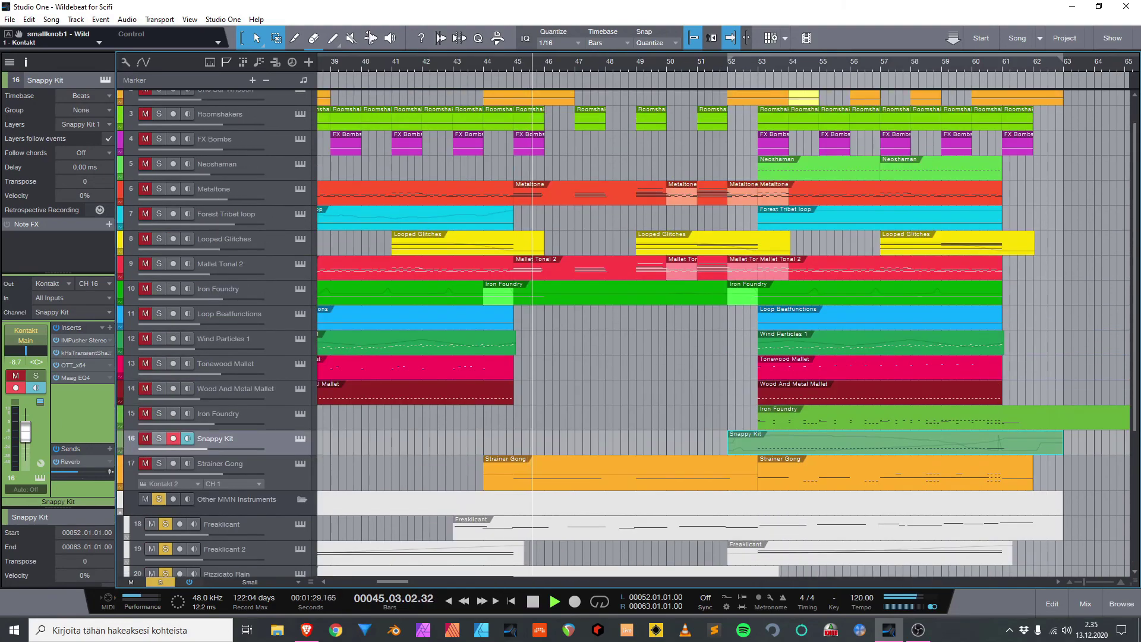
Add Metaltone, Mallet Tonal 2, and Roomshakers to the solo, play into bar 53, and clear all solos.
click(159, 223)
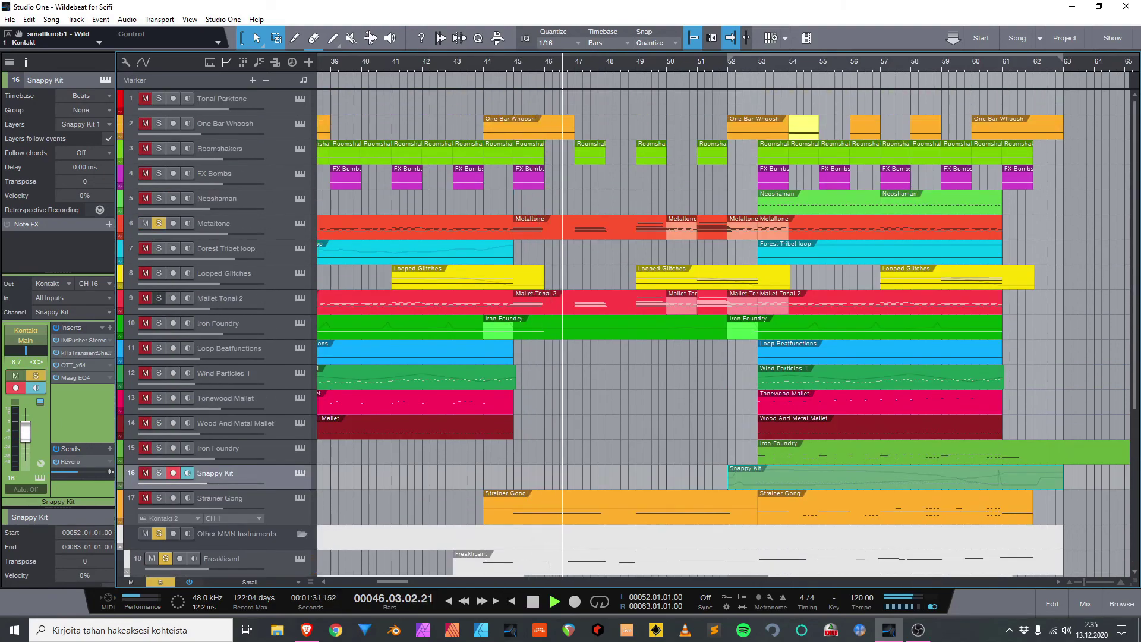
click(159, 297)
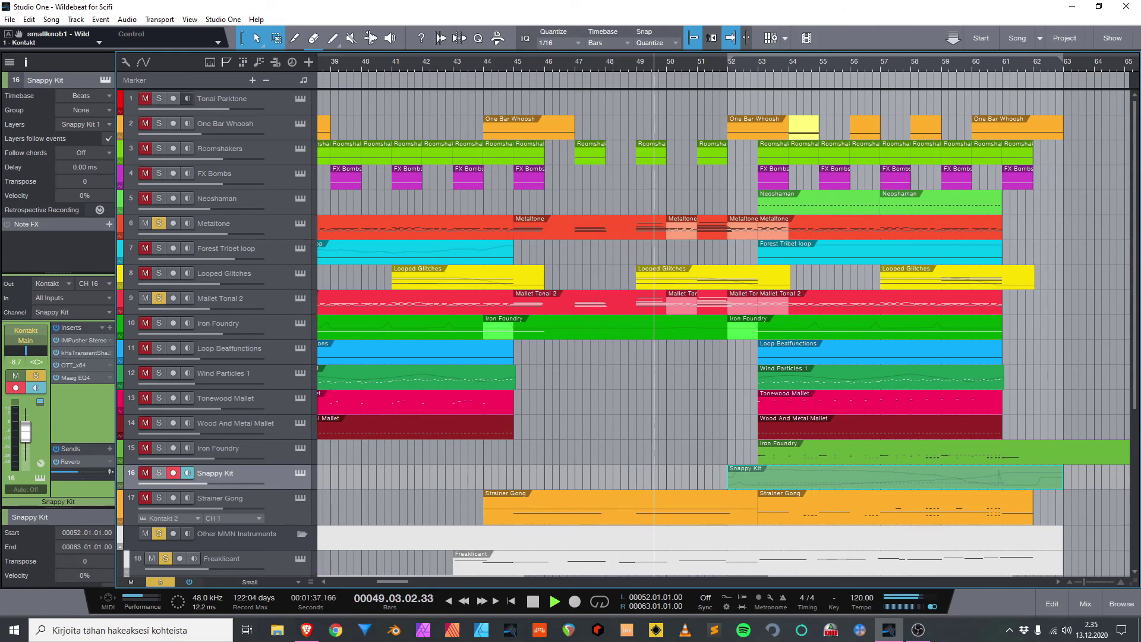
click(159, 148)
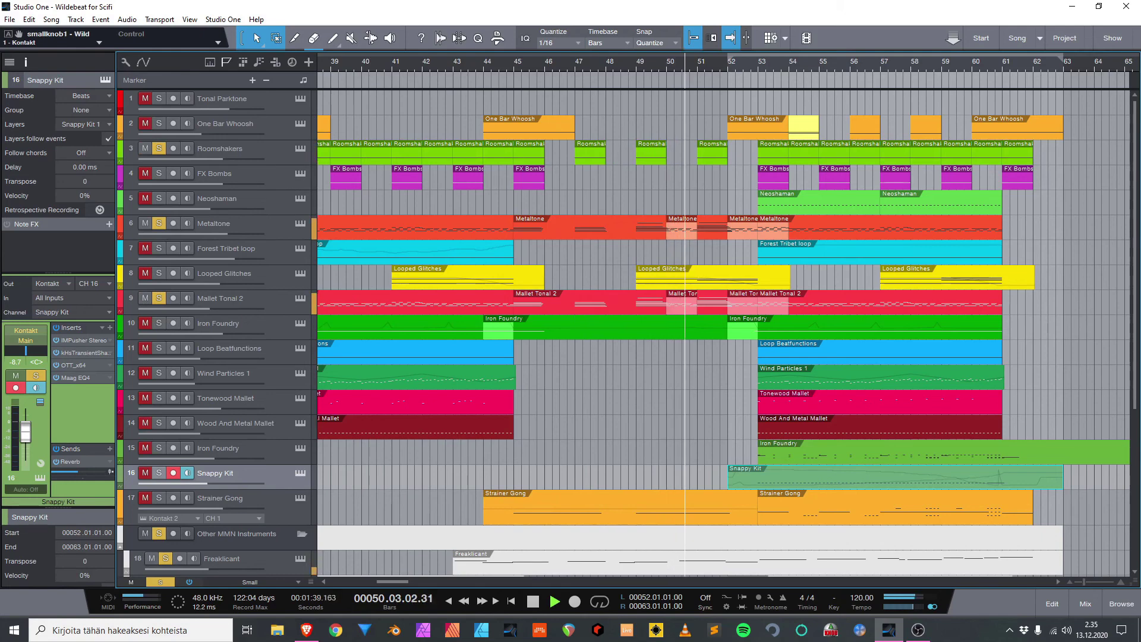
scroll(624, 315, down, 5)
scroll(624, 315, down, 2)
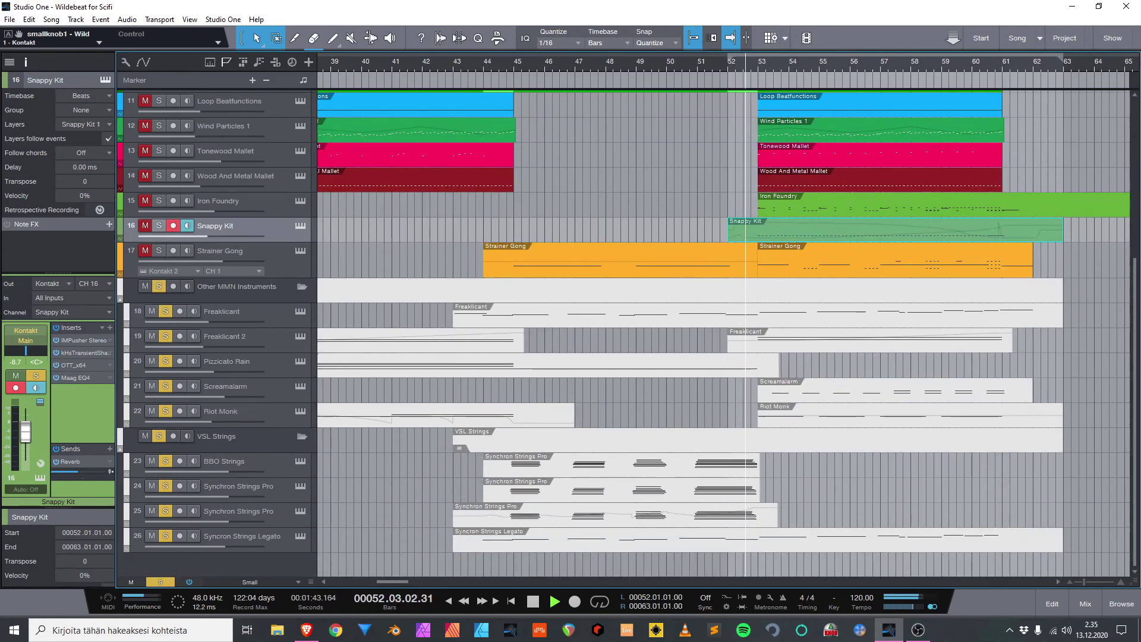
key(space)
click(160, 582)
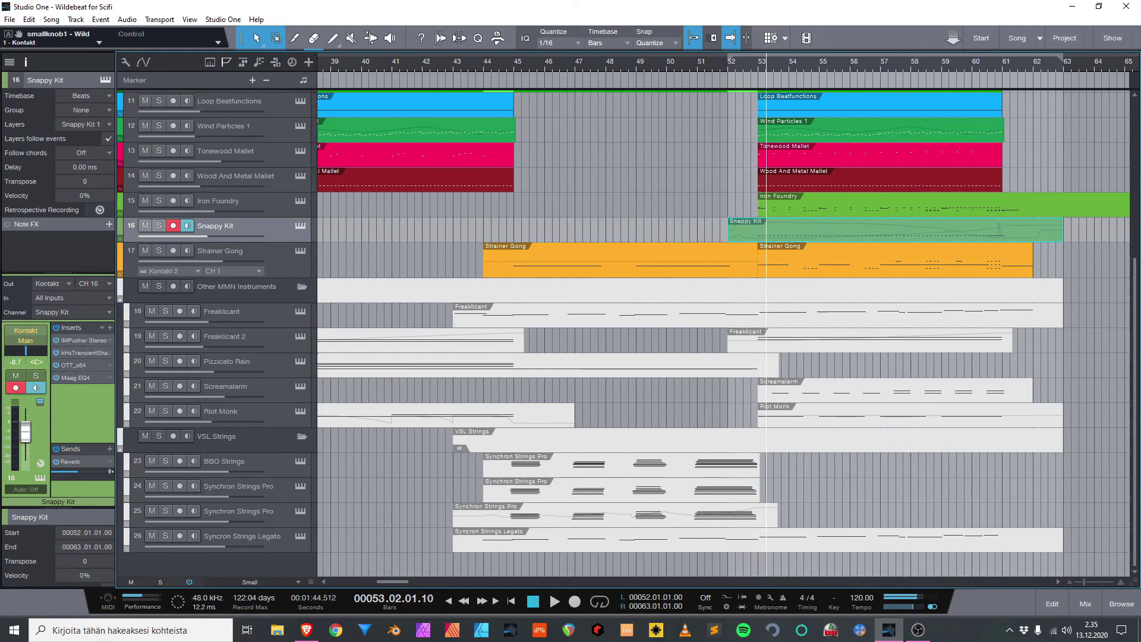
Return to the opening of the song and play the full mix briefly around the Picture Start marker.
scroll(724, 315, left, 10)
scroll(724, 315, up, 3)
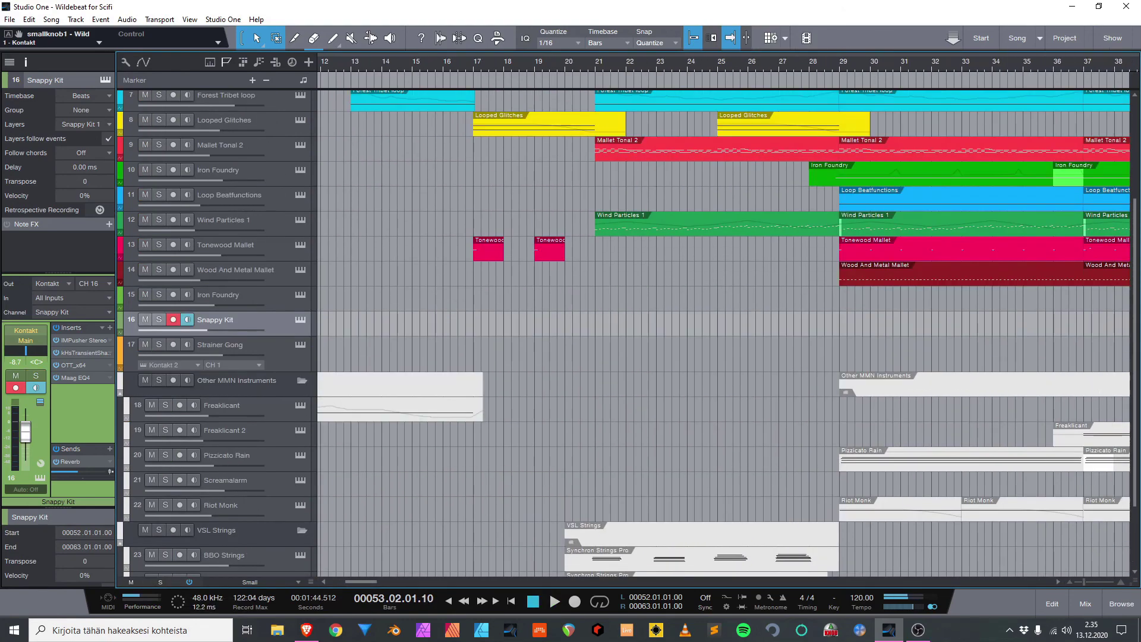
scroll(724, 315, up, 4)
scroll(724, 315, left, 3)
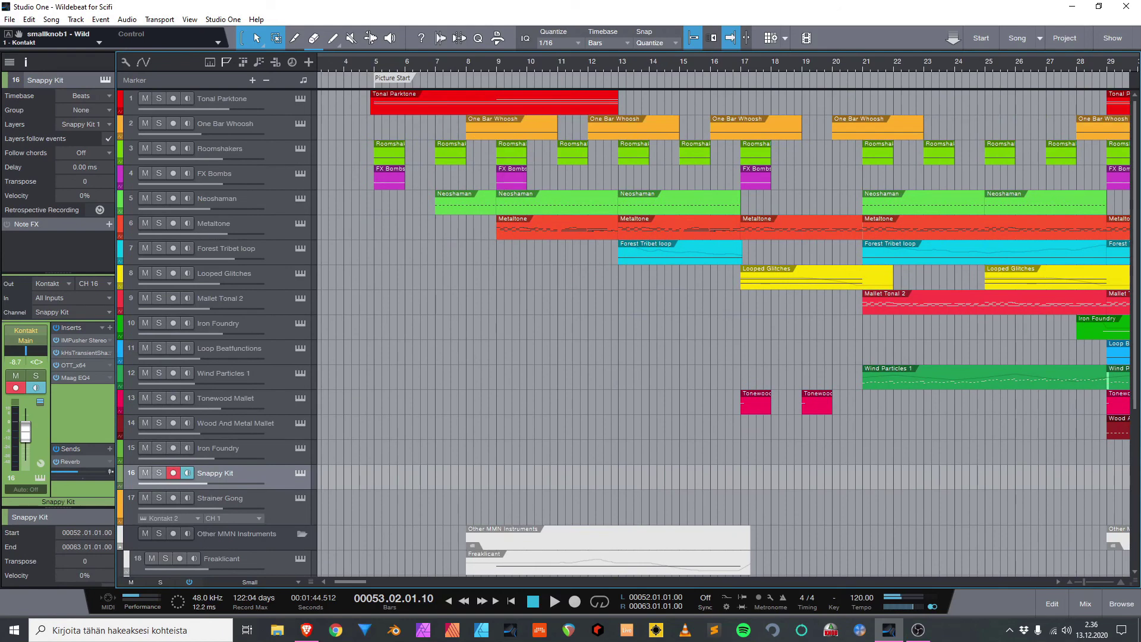
scroll(723, 315, left, 1)
key(space)
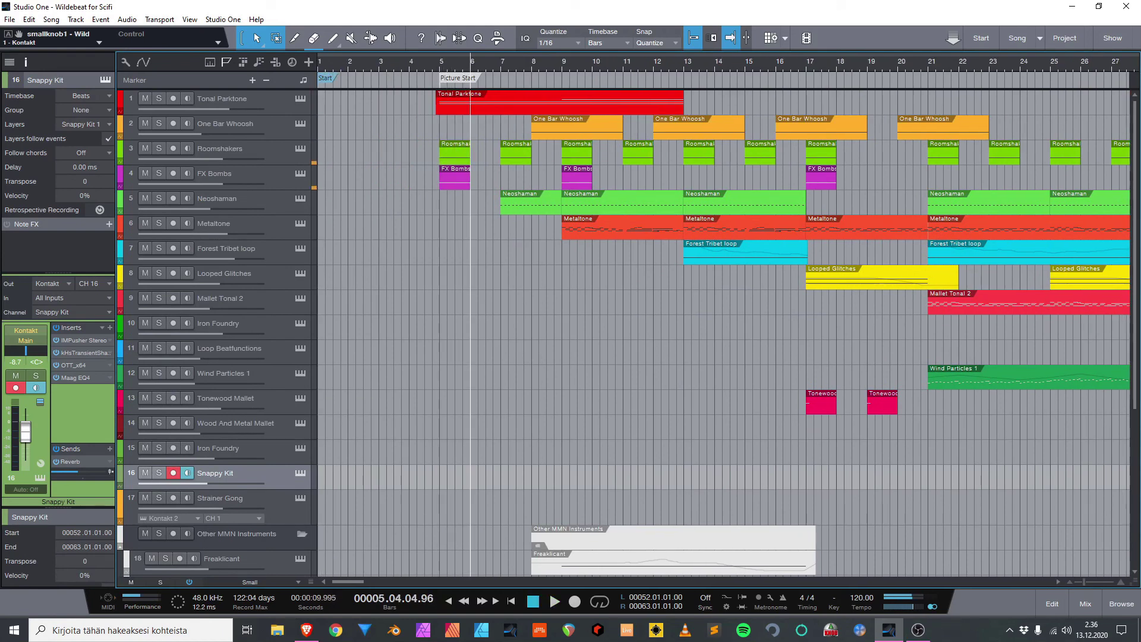
key(space)
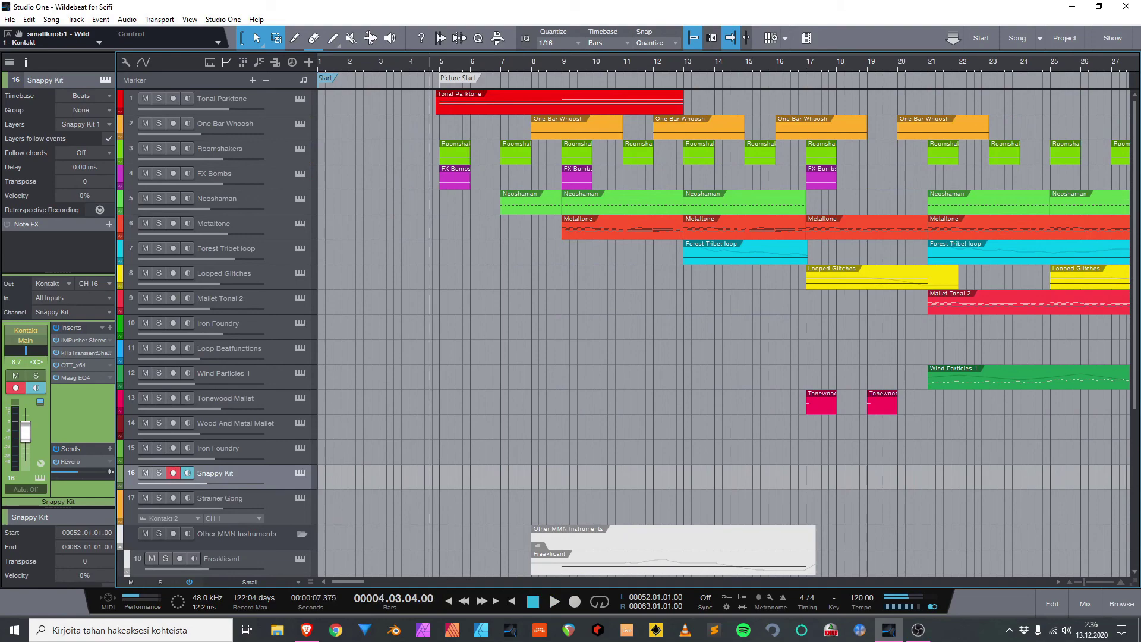
Solo Metaltone and Mallet Tonal 2 and play them from just before bar 21.
scroll(724, 315, right, 15)
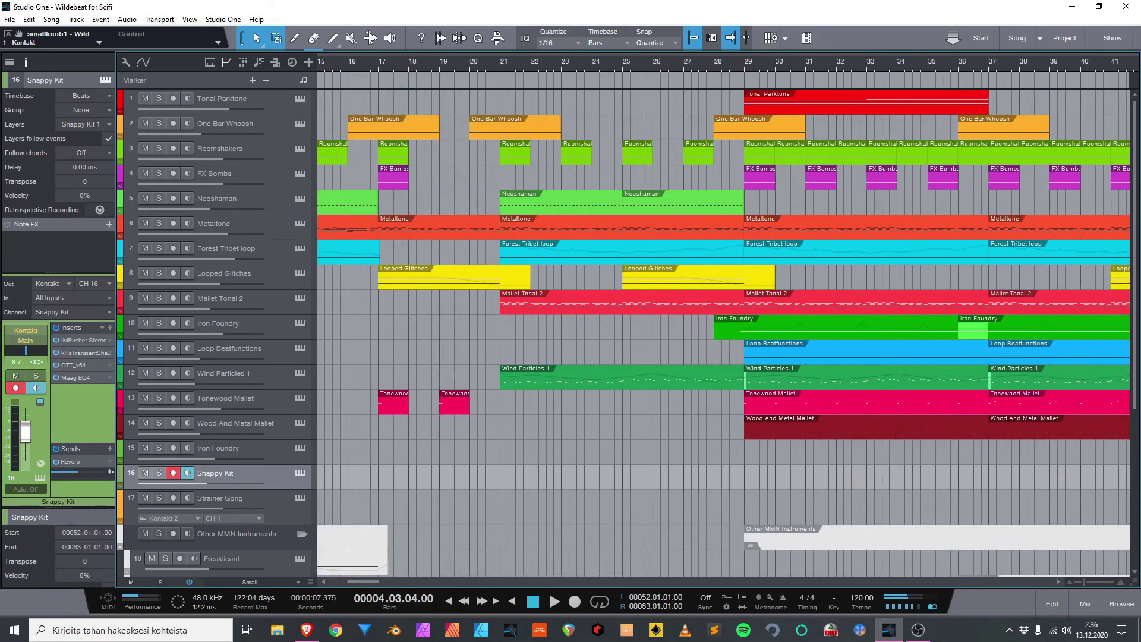
scroll(724, 315, left, 15)
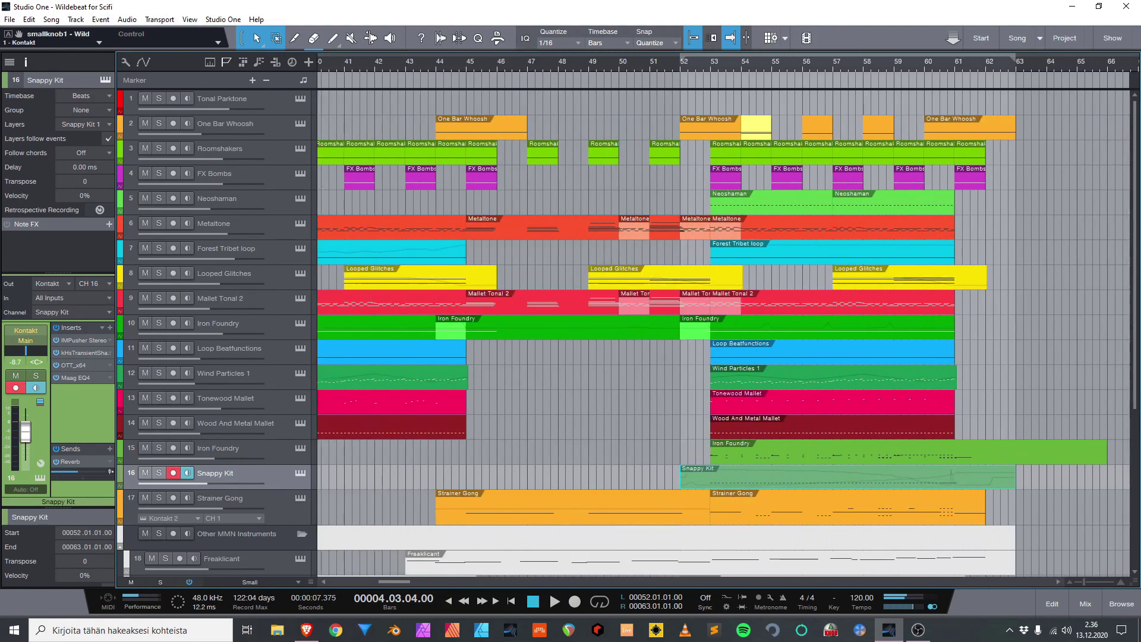
scroll(724, 315, right, 2)
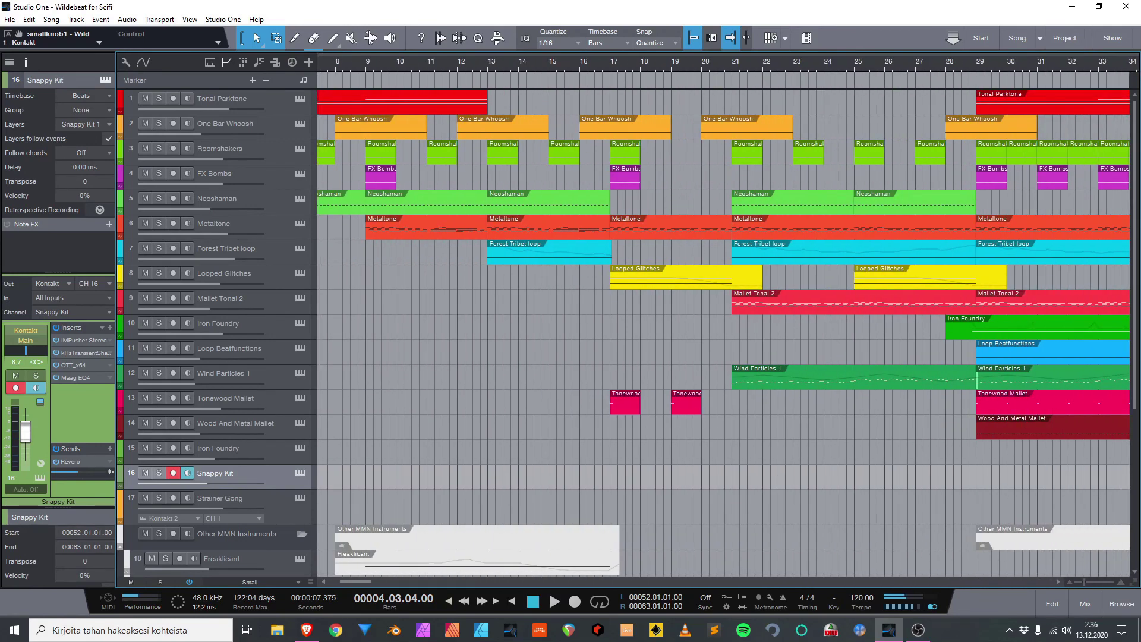
click(159, 222)
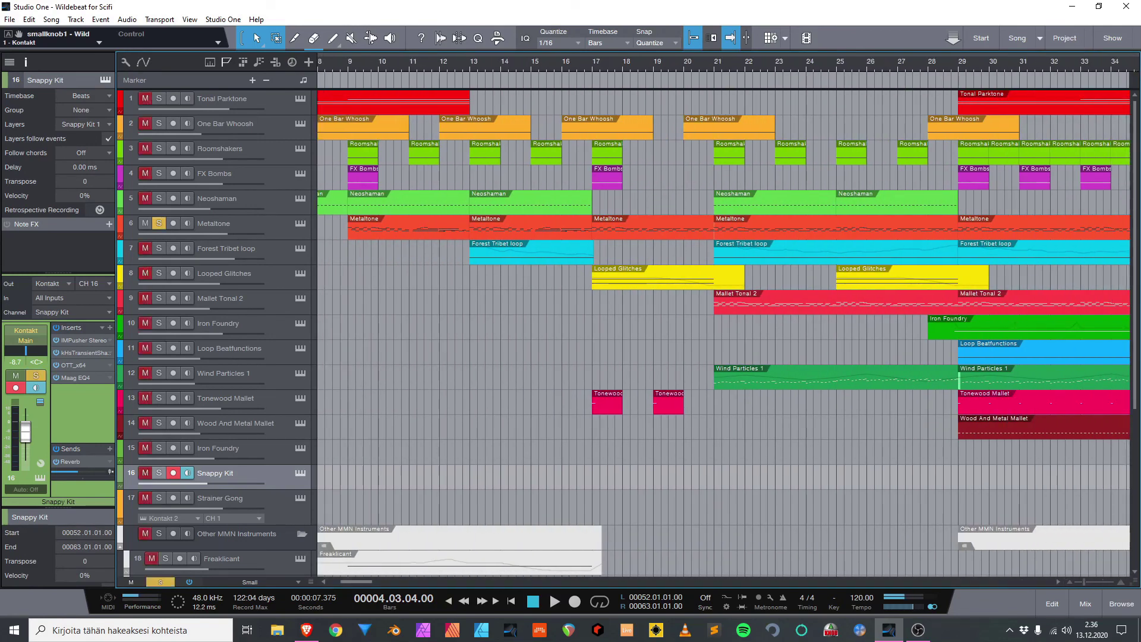
double_click(707, 63)
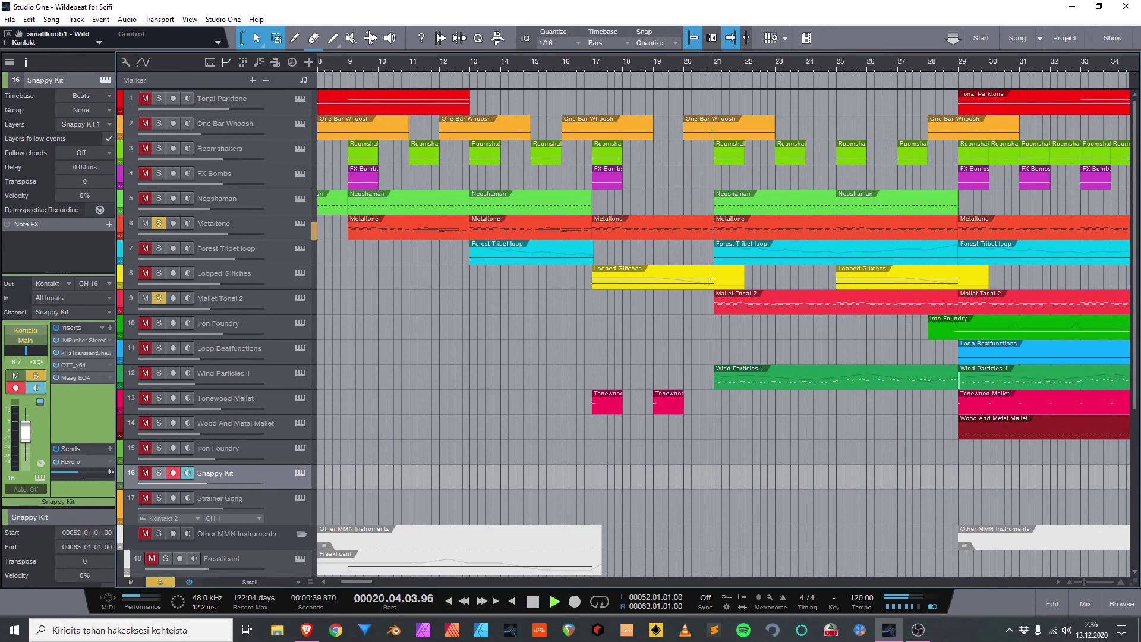
Add the VSL Strings folder to the solo and restart playback from around bar 21.
scroll(724, 315, right, 2)
scroll(723, 315, right, 4)
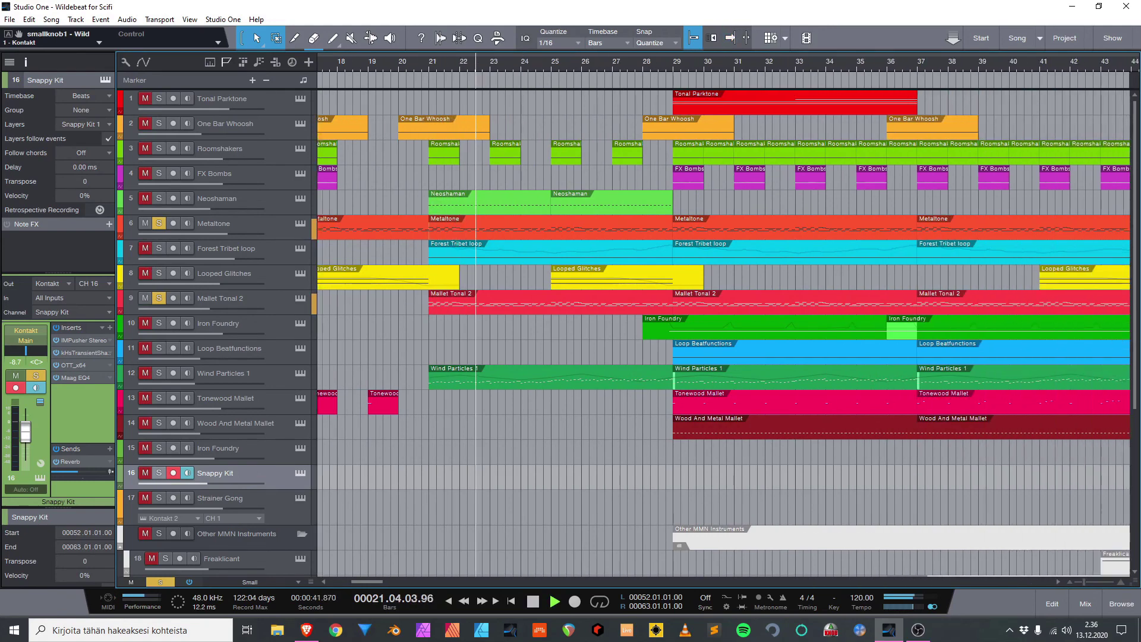
scroll(724, 315, down, 4)
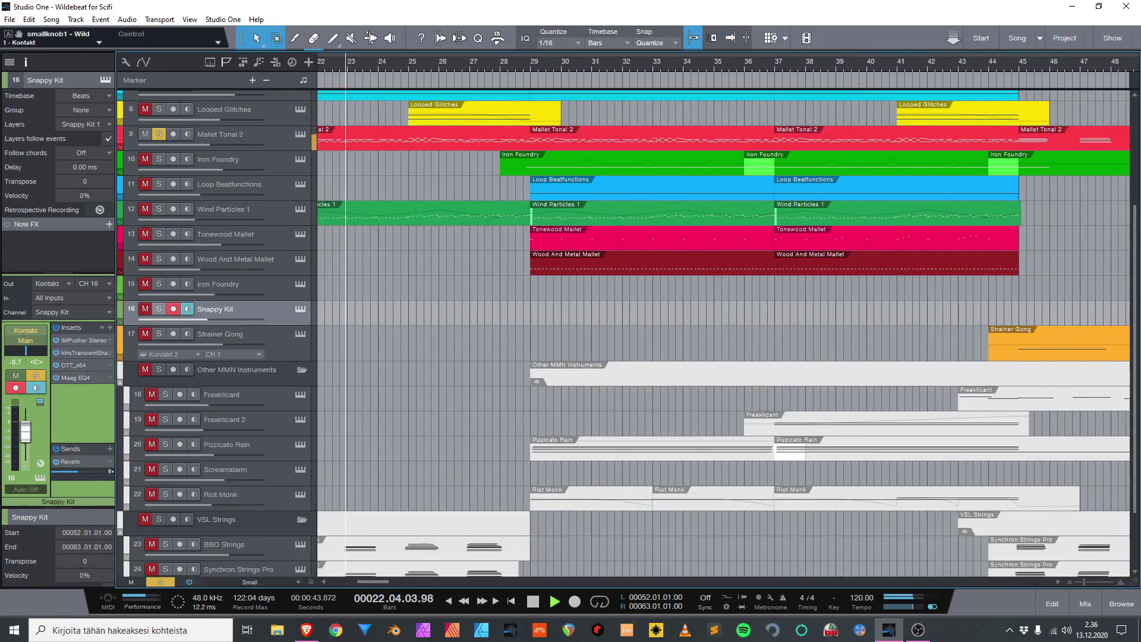
click(159, 519)
scroll(724, 333, left, 1)
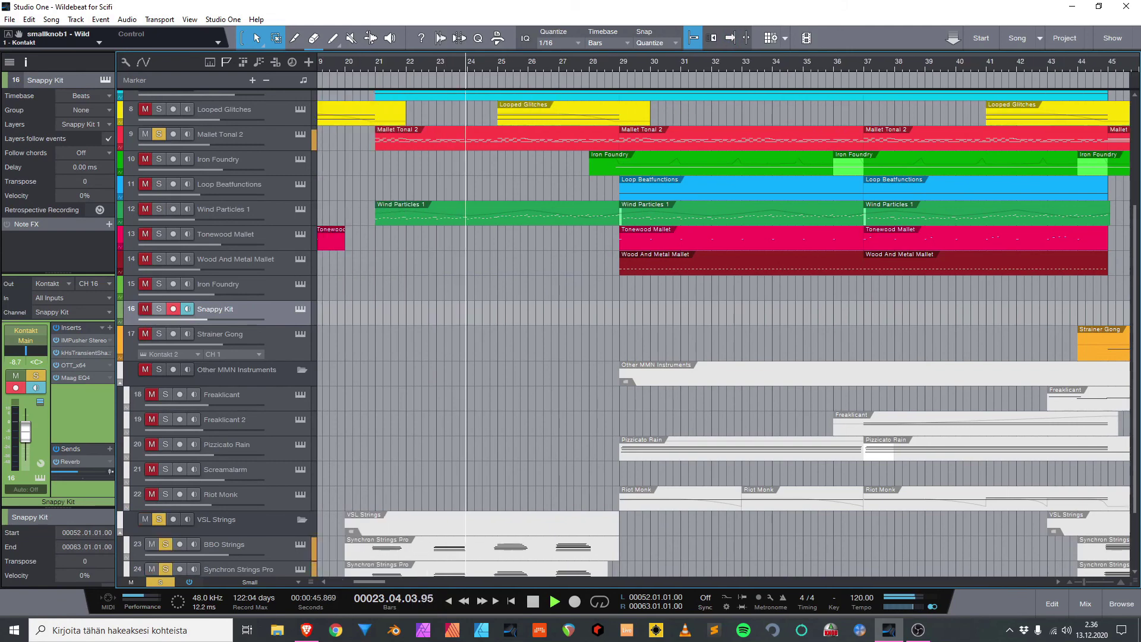
scroll(724, 333, left, 1)
click(459, 62)
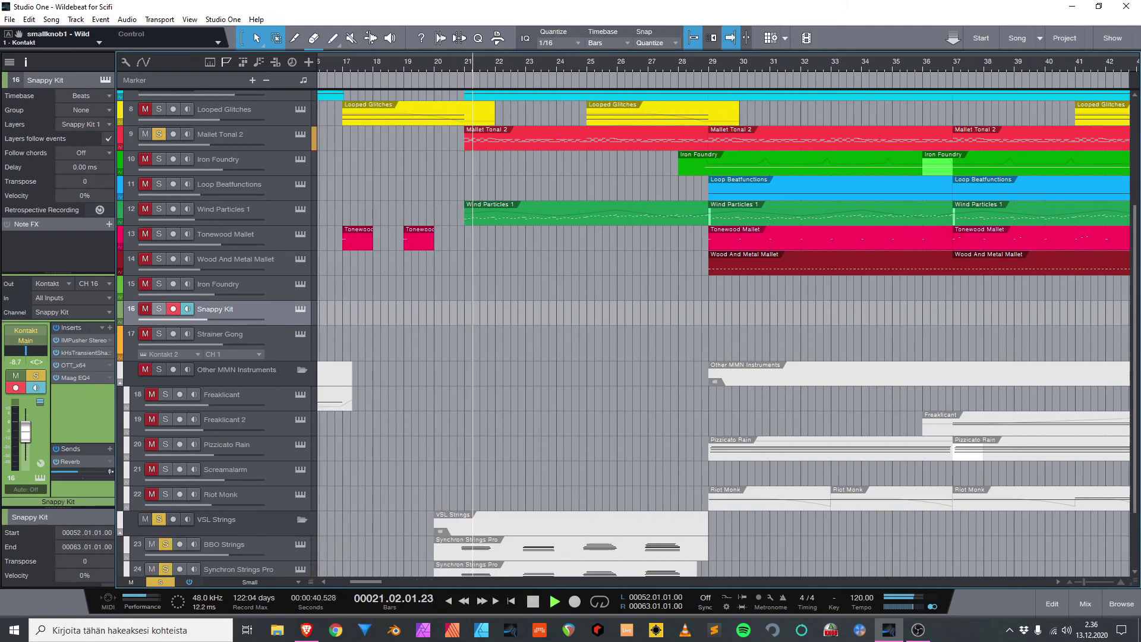
Follow the soloed Metaltone, Mallet Tonal 2, and VSL Strings clips from bar 21 onward and add Freaklicant to the solo.
scroll(724, 315, up, 2)
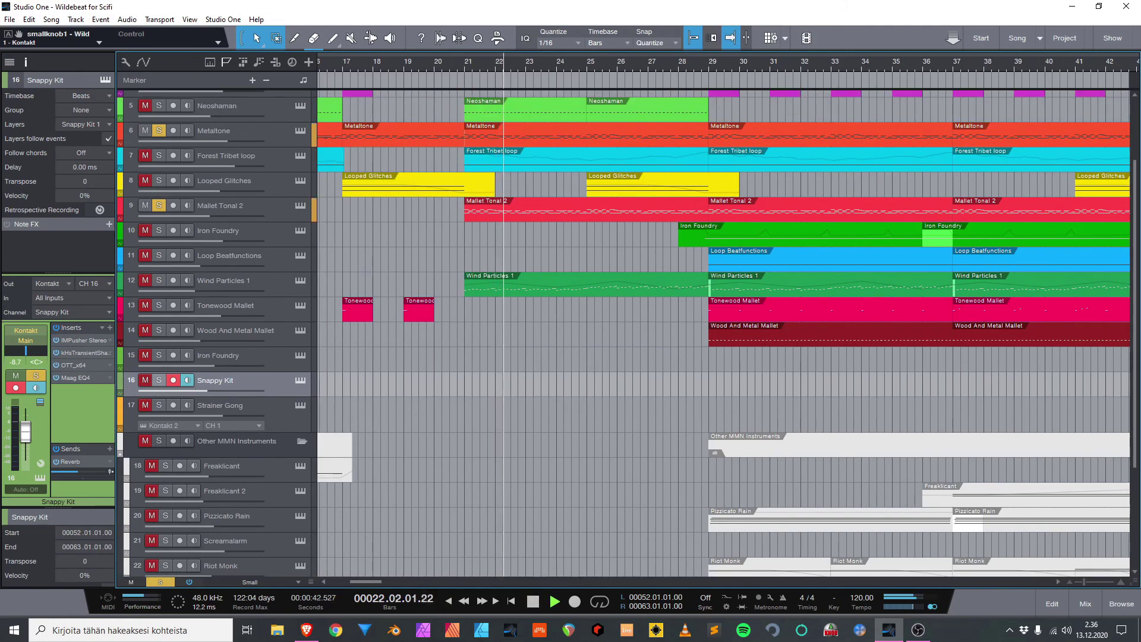
scroll(724, 315, up, 2)
click(159, 198)
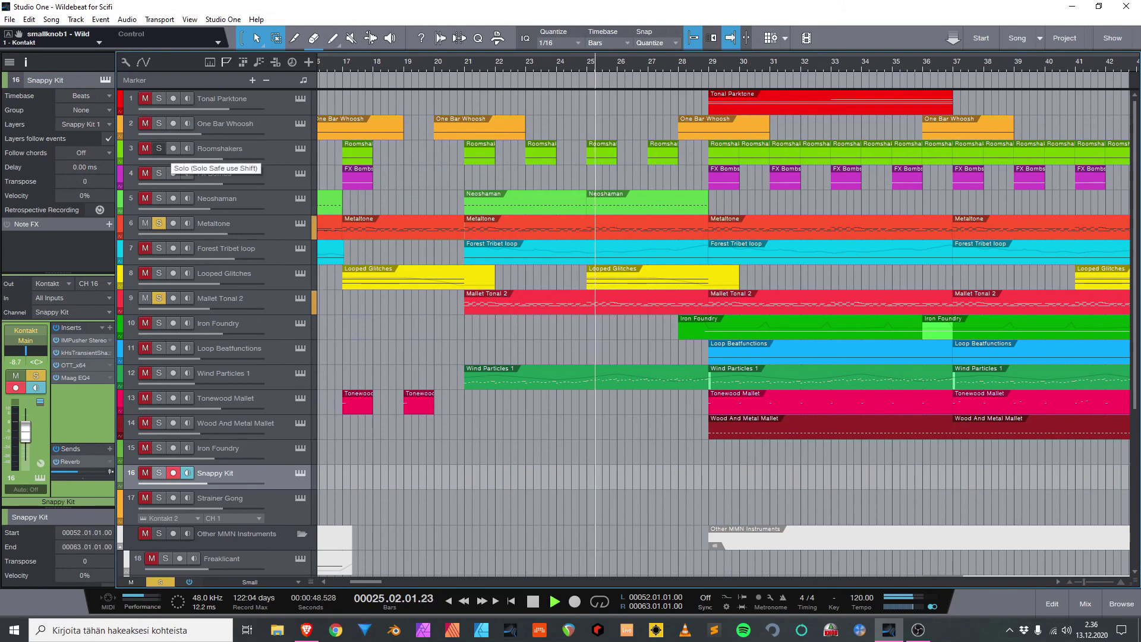
scroll(723, 321, right, 6)
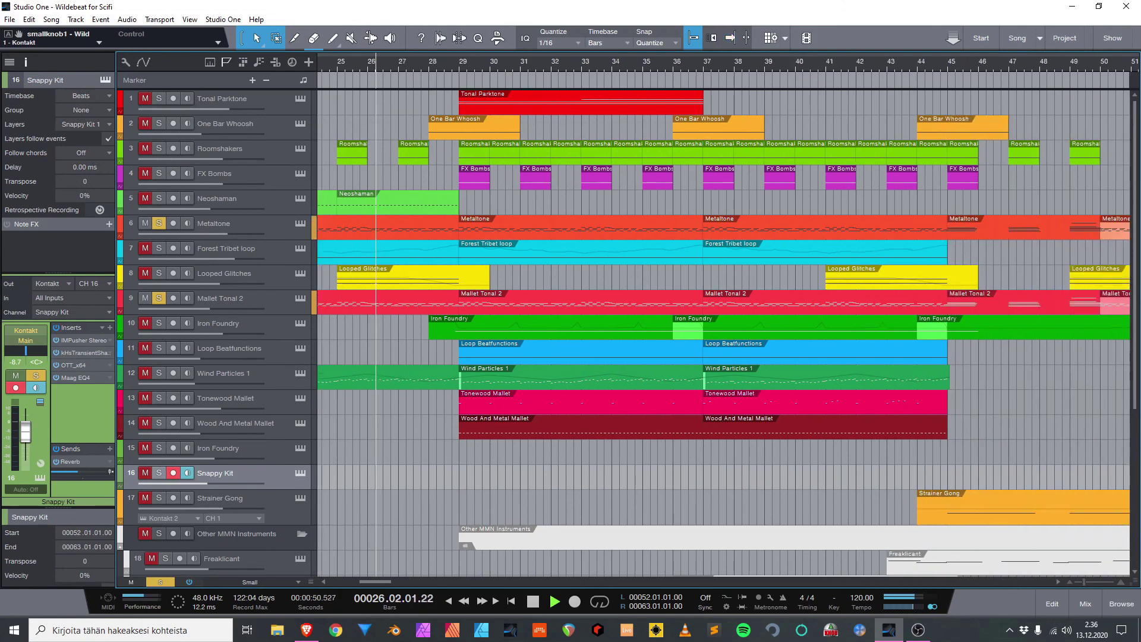
scroll(724, 321, down, 2)
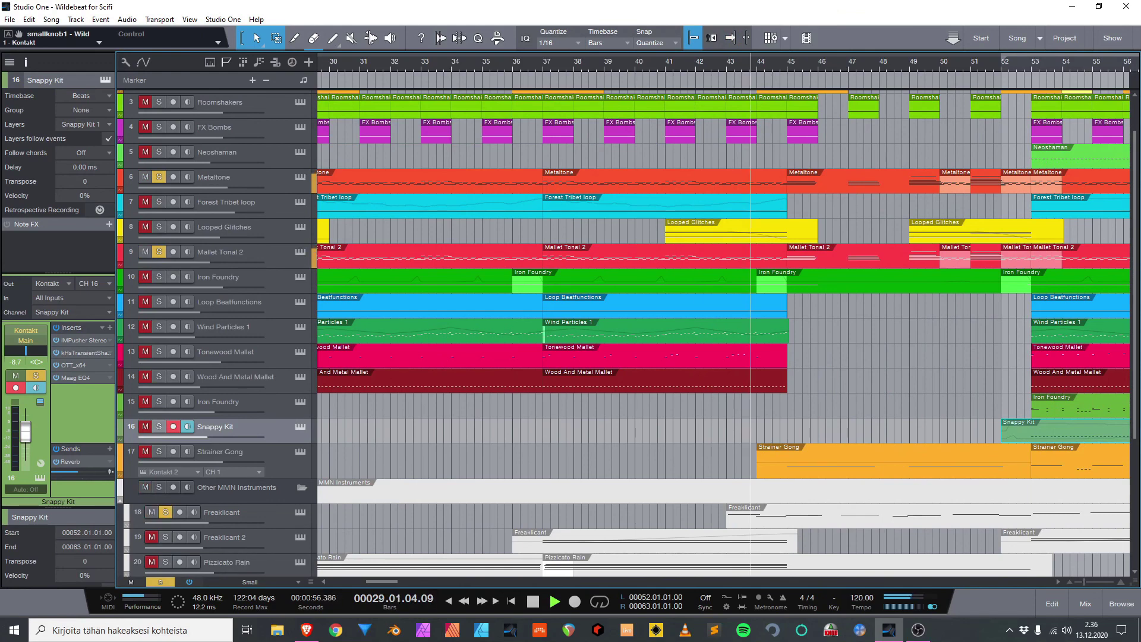
Play the soloed layers through the final section into bar 55, stop playback, and take Freaklicant out of the solo.
scroll(723, 321, right, 3)
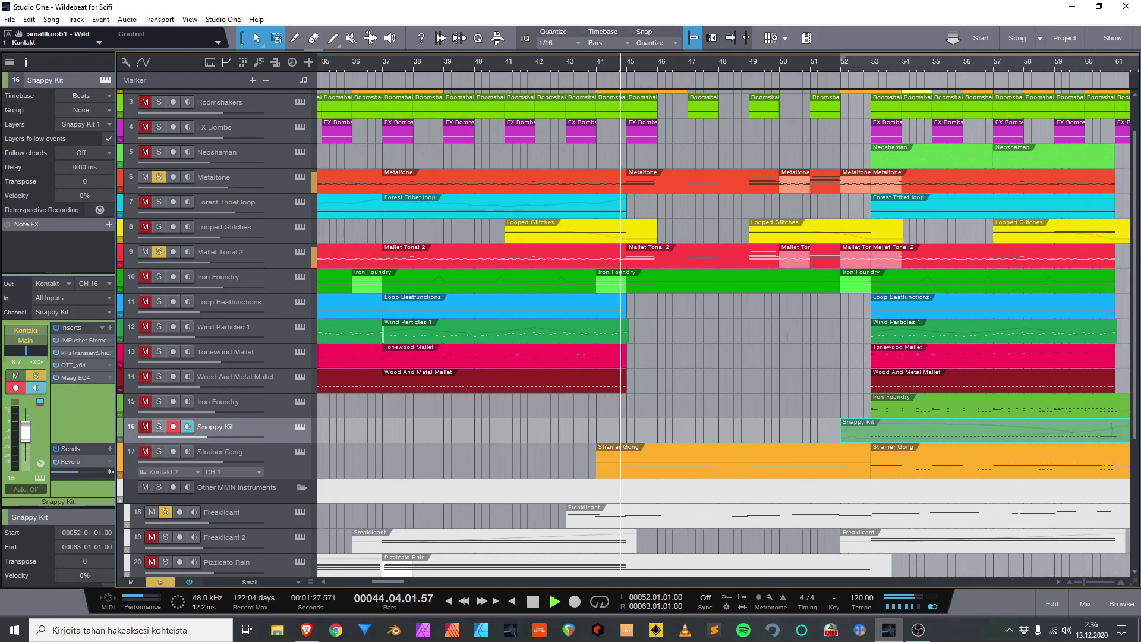
scroll(723, 321, right, 1)
scroll(724, 321, up, 2)
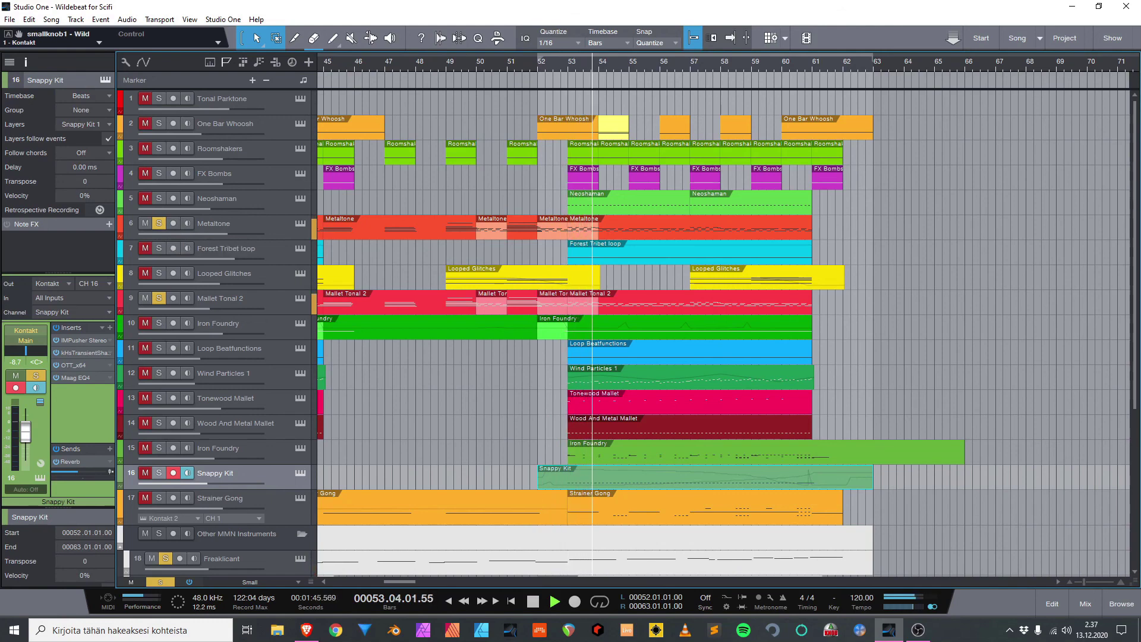
scroll(594, 327, down, 5)
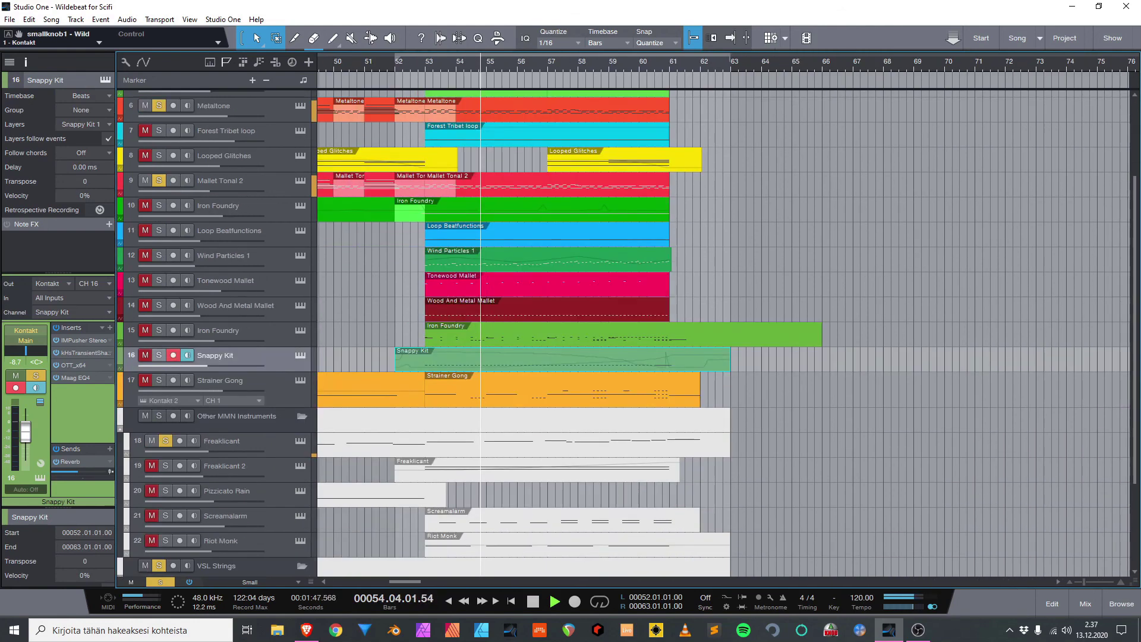
key(space)
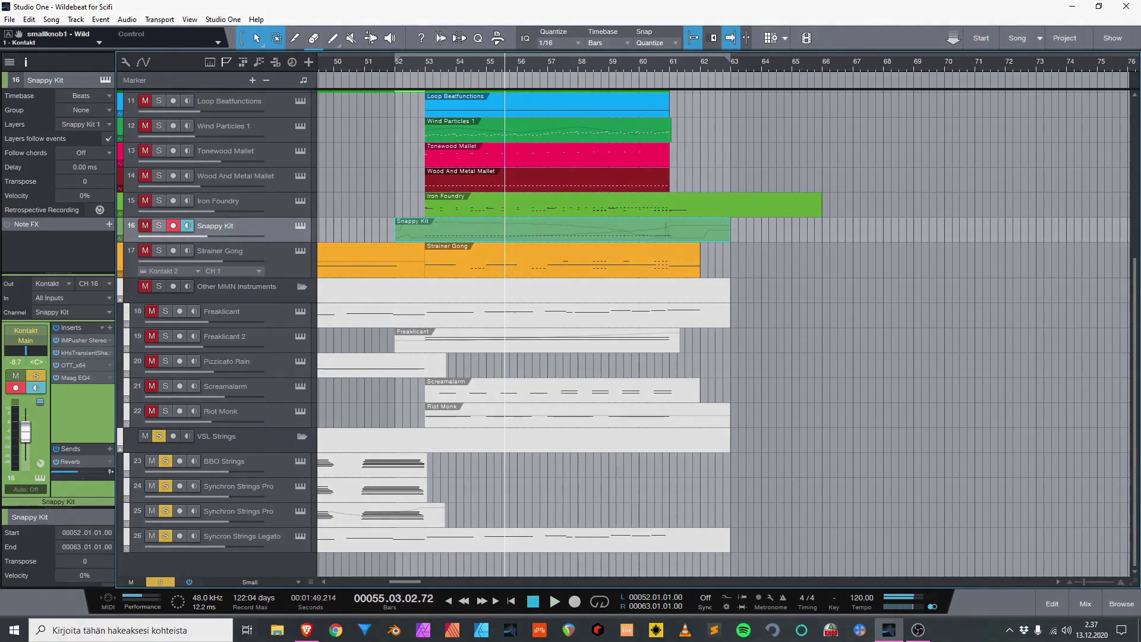
Clear the solos on Metaltone, Mallet Tonal 2, and the VSL Strings, and return to the song's opening section.
scroll(594, 327, up, 10)
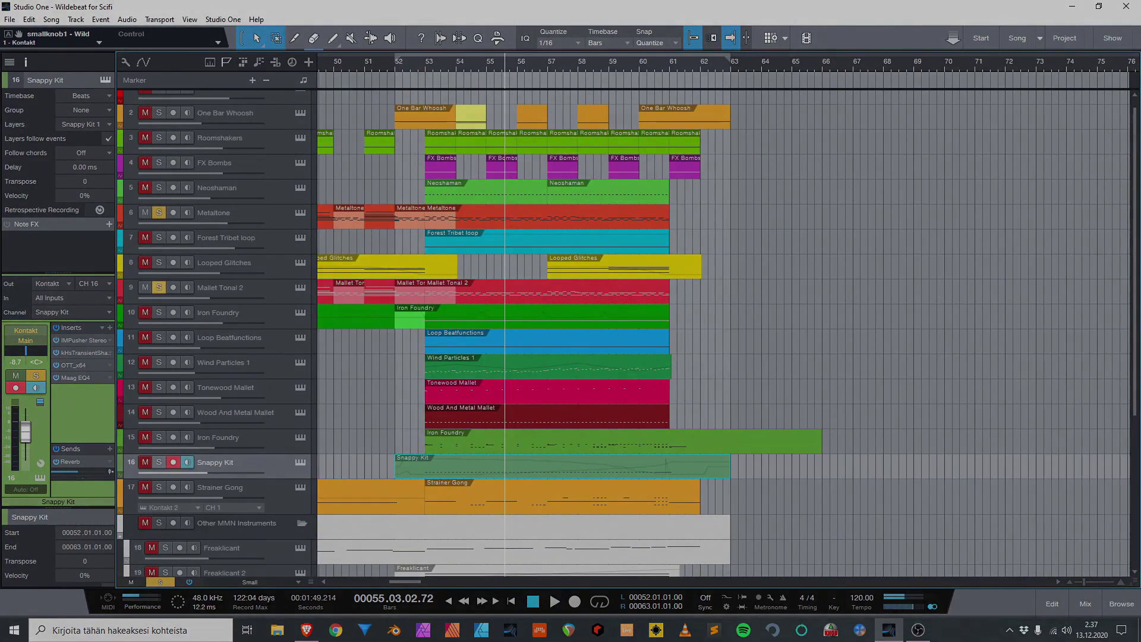
click(158, 212)
scroll(722, 333, left, 3)
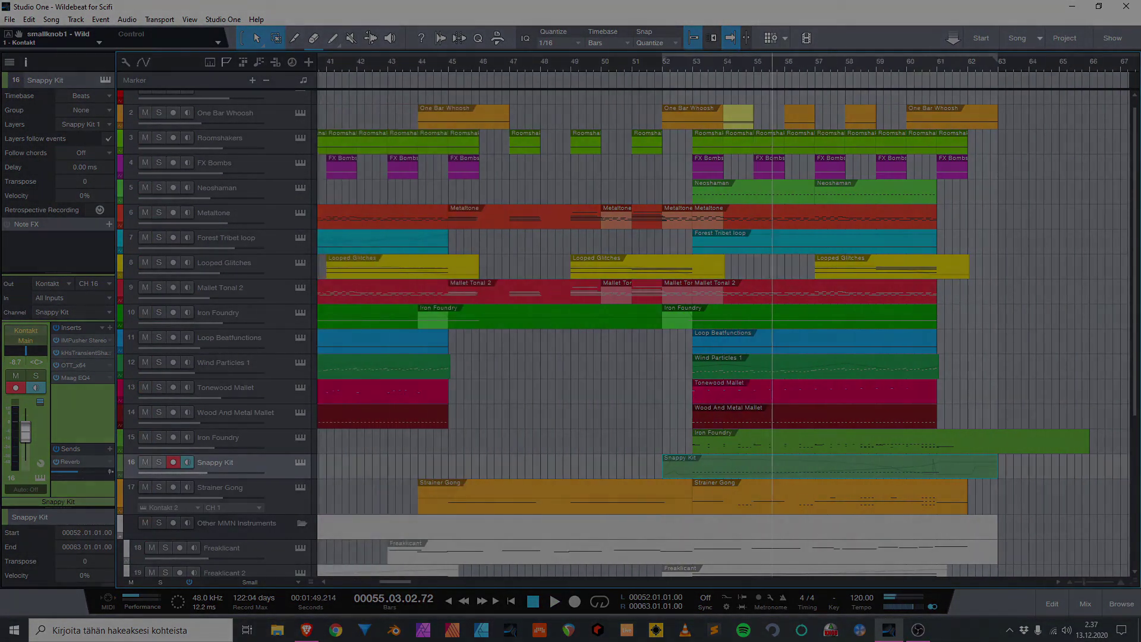
scroll(722, 333, left, 12)
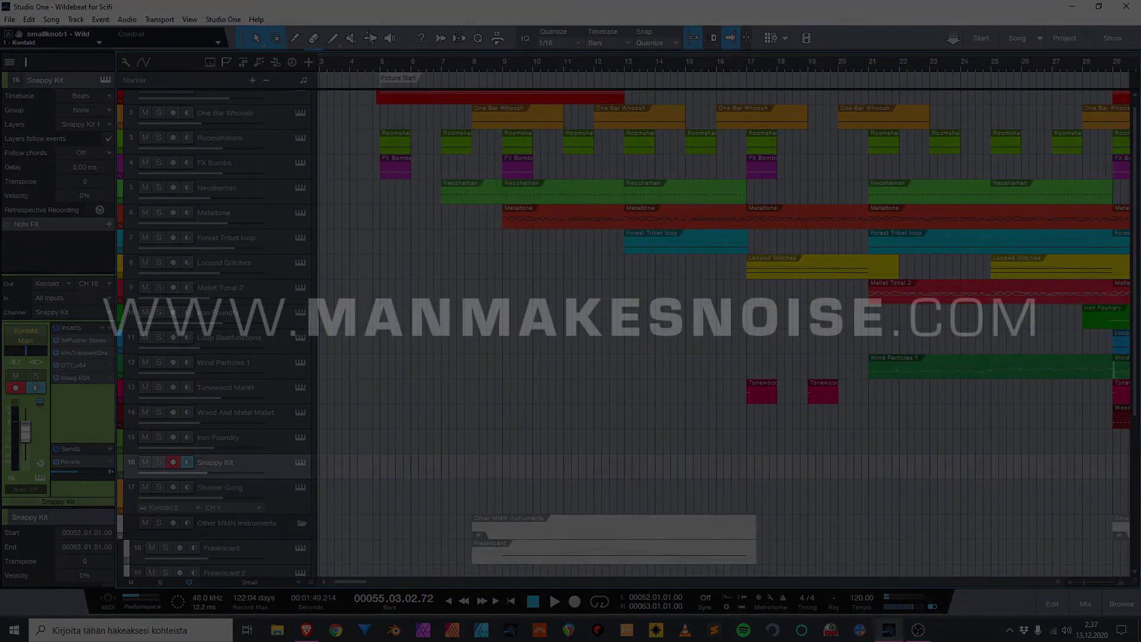